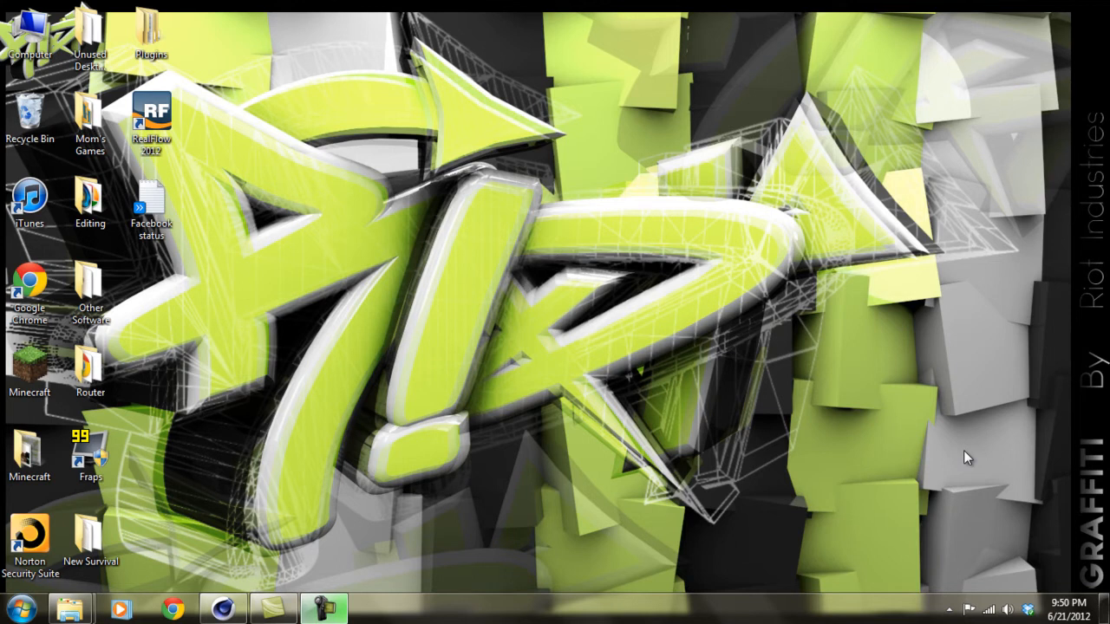
Switch to Cinema 4D and add a floor object to the empty scene
click(222, 608)
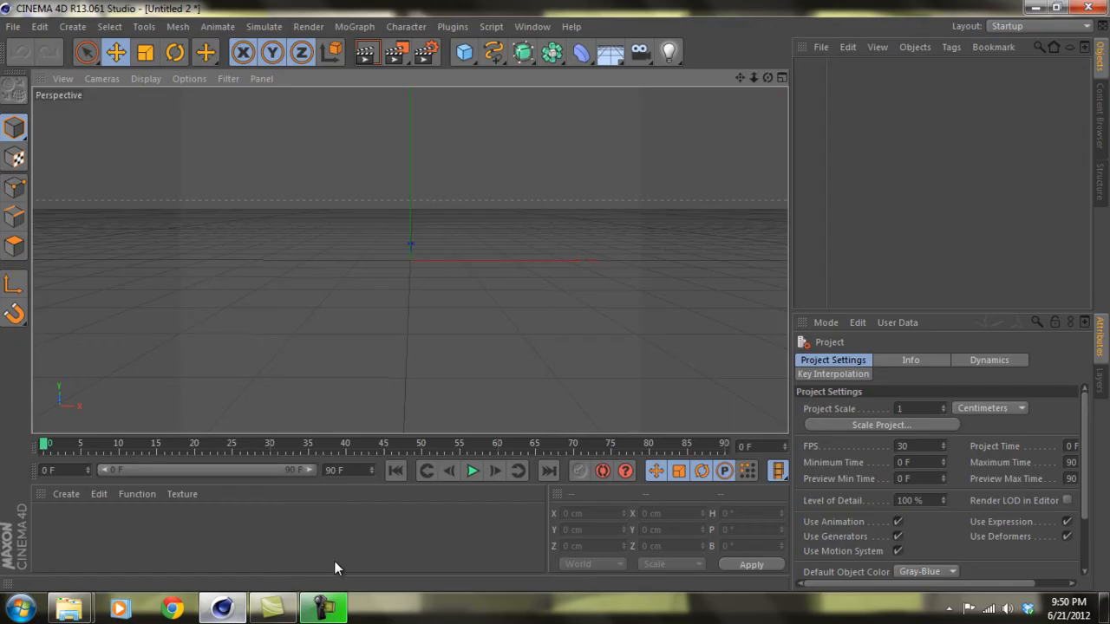
drag(766, 76, 555, 301)
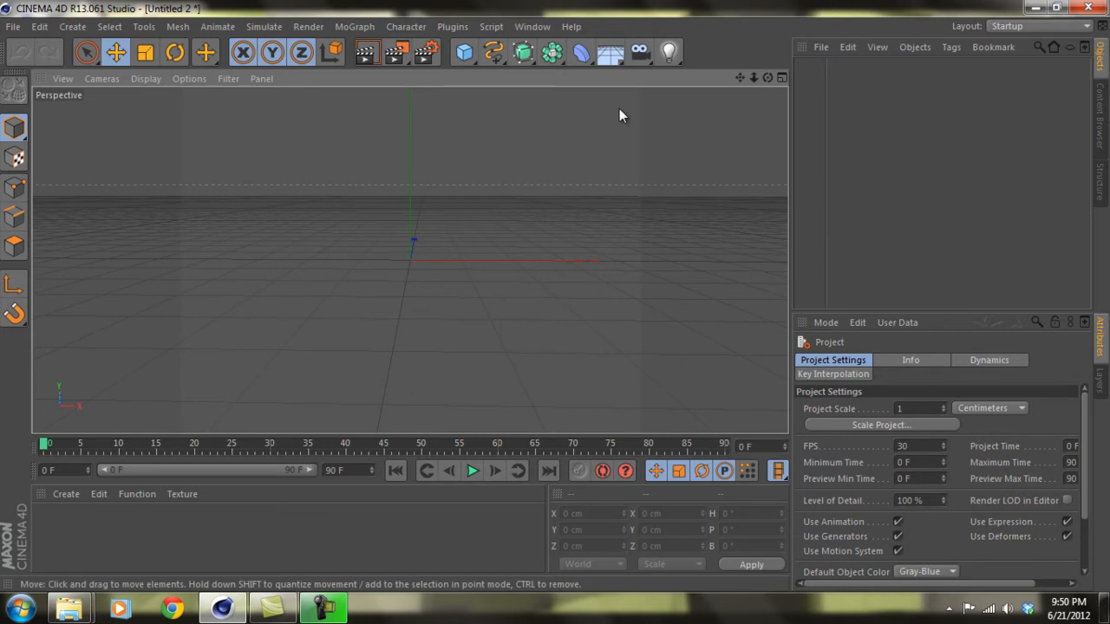
click(620, 58)
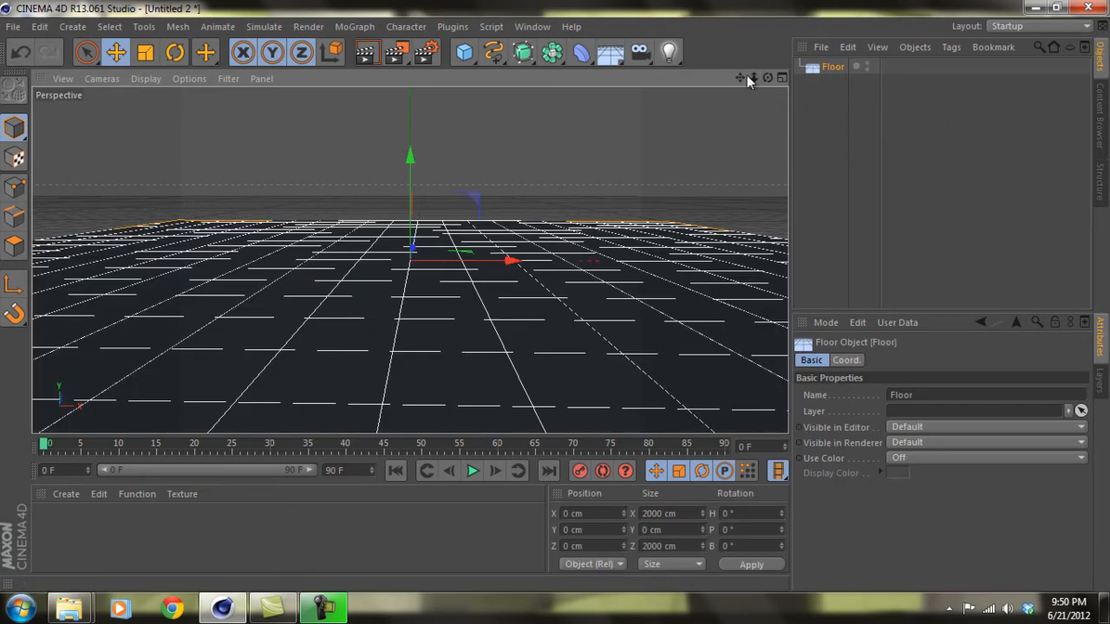
drag(770, 77, 555, 289)
drag(742, 78, 557, 302)
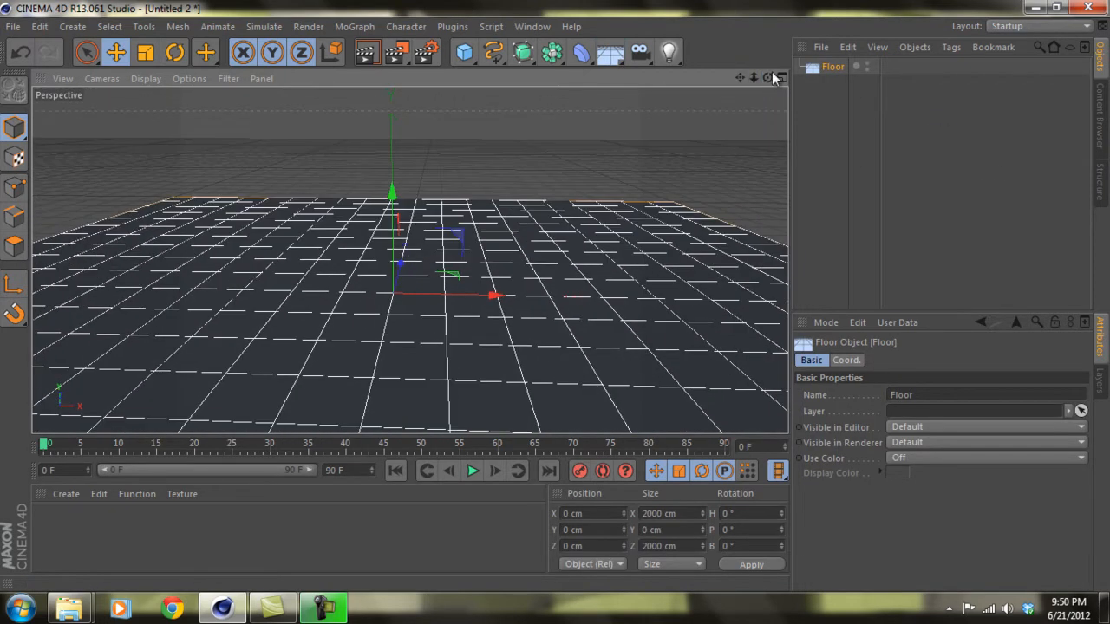
Add a cube and rest it on the floor with the Drop To Floor plugin
click(463, 56)
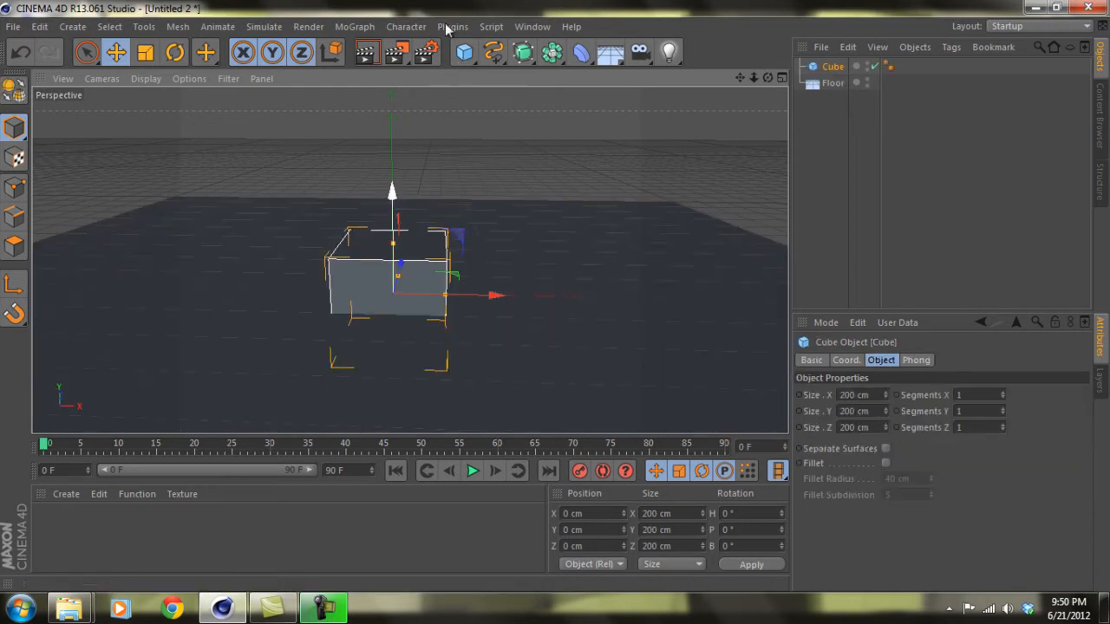
click(539, 29)
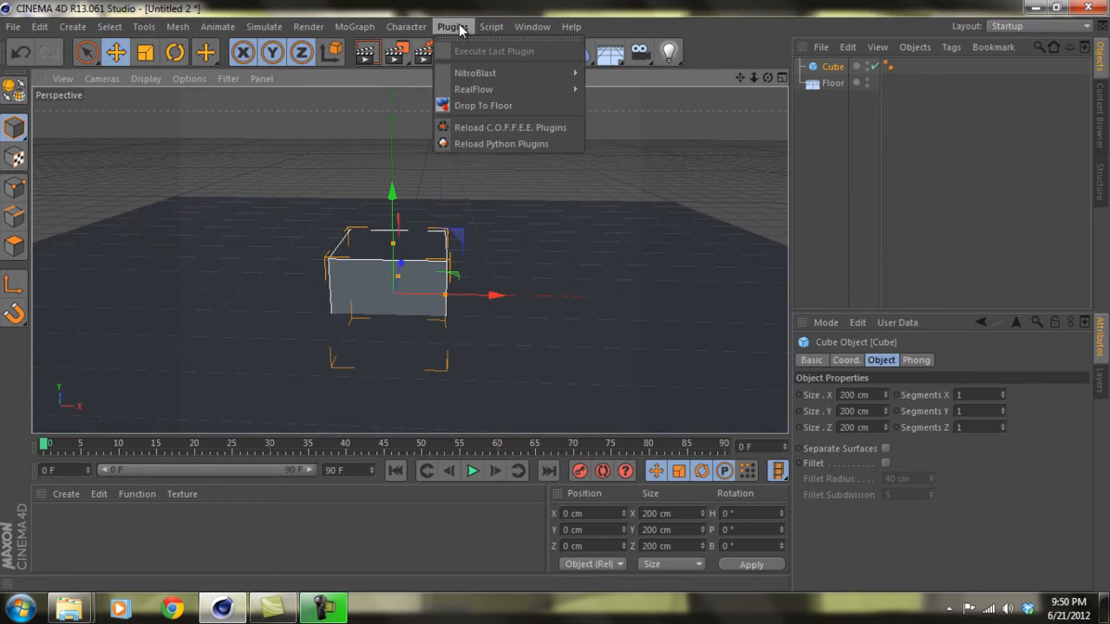
click(469, 107)
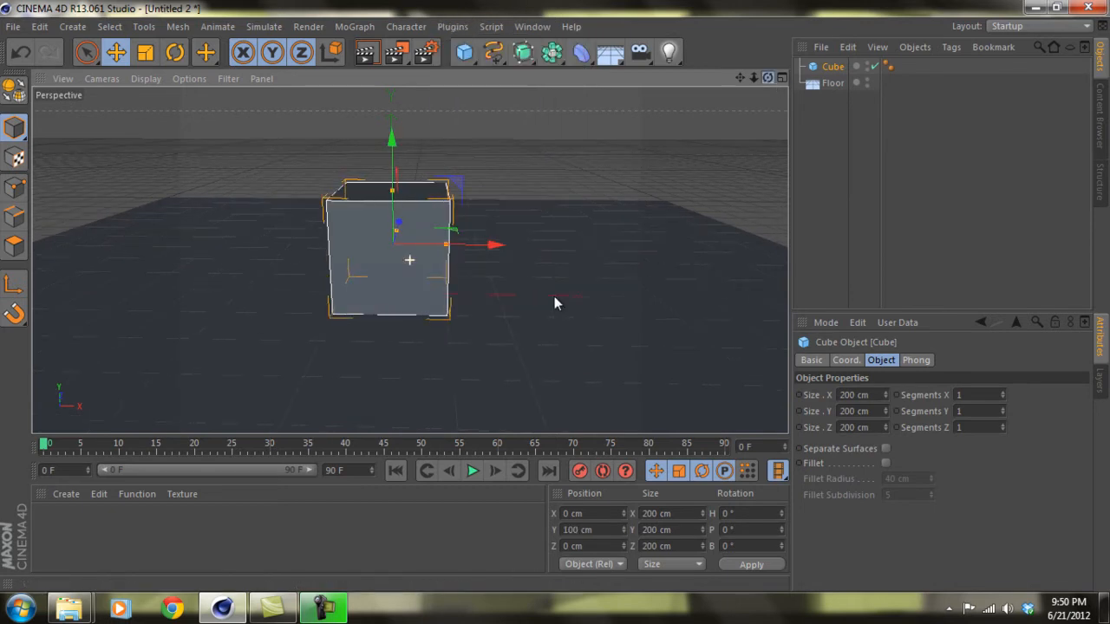
click(453, 27)
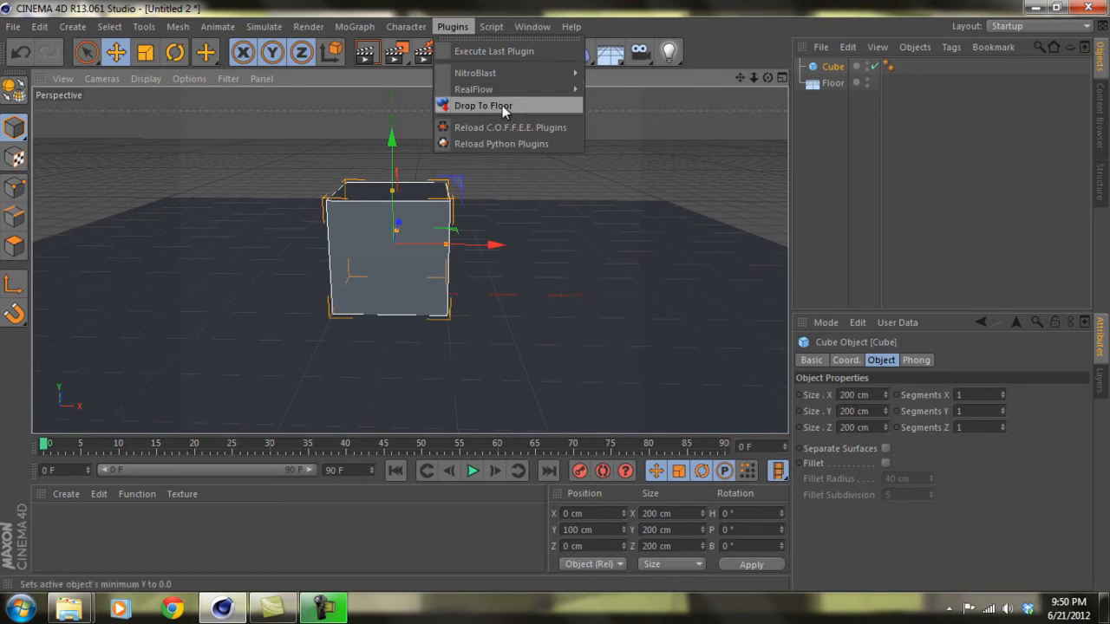
click(722, 29)
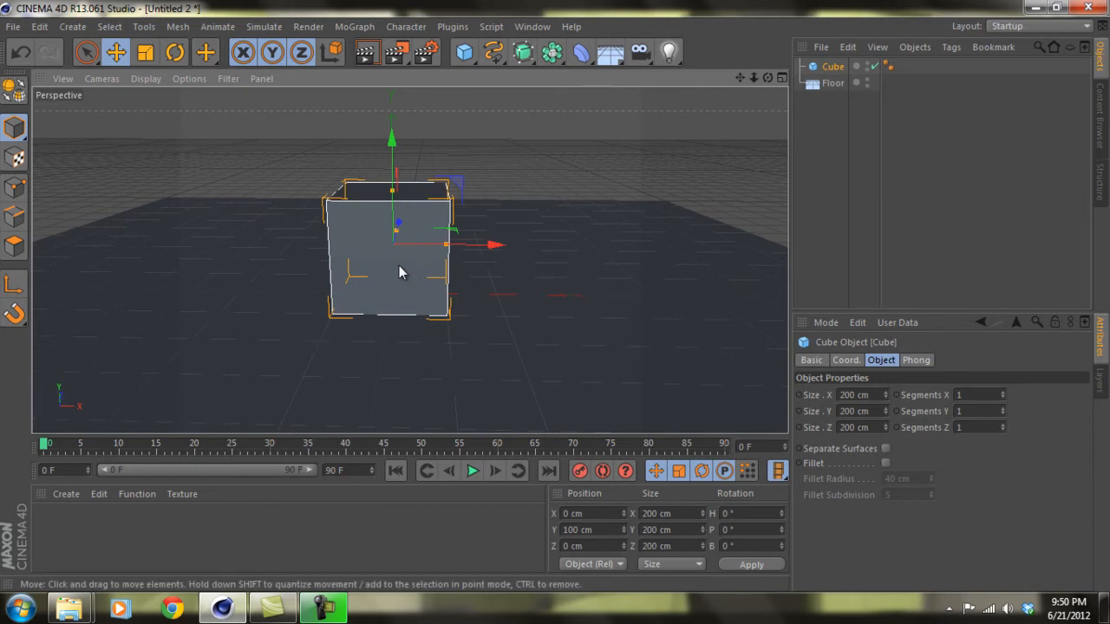
Move the cube along the X axis and set its X position to -300 cm
scroll(399, 266, down, 2)
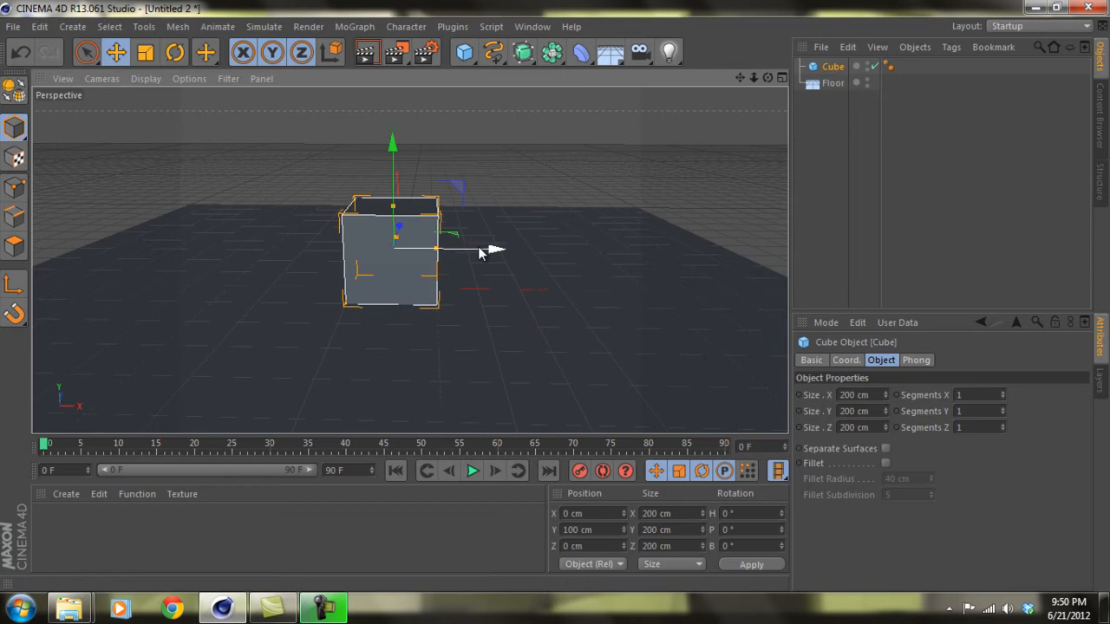
drag(482, 250, 372, 250)
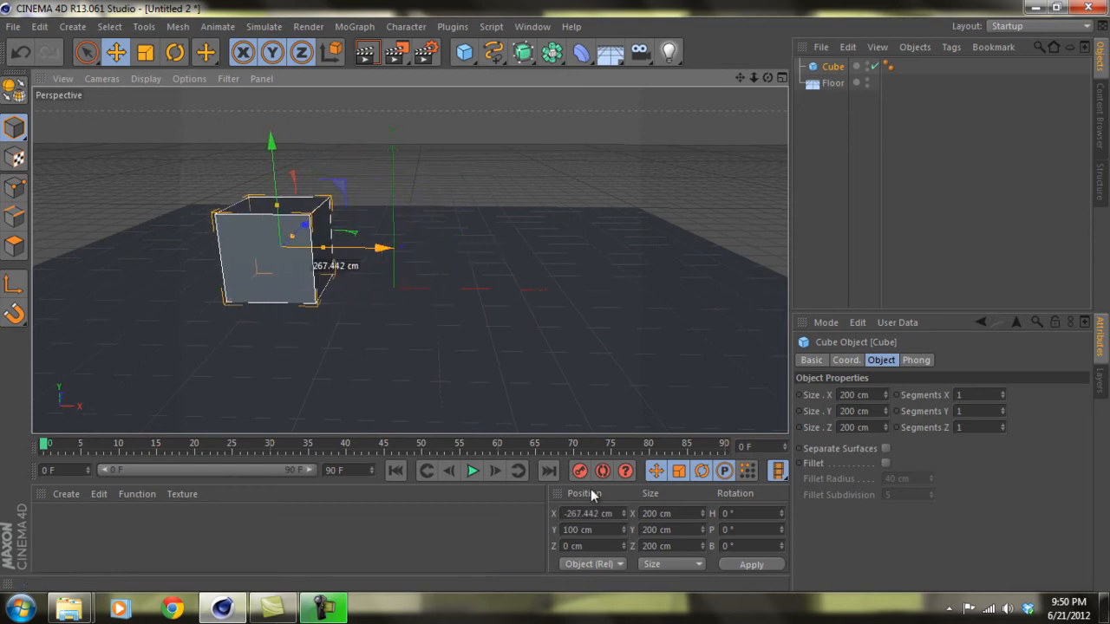
double_click(616, 514)
text(-300)
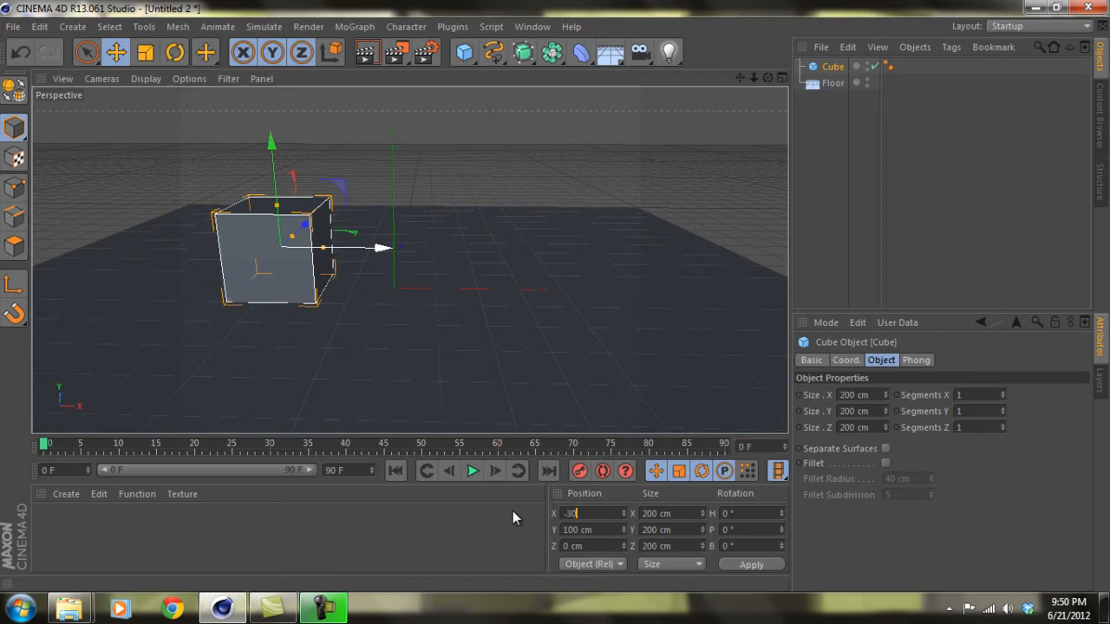
key(Return)
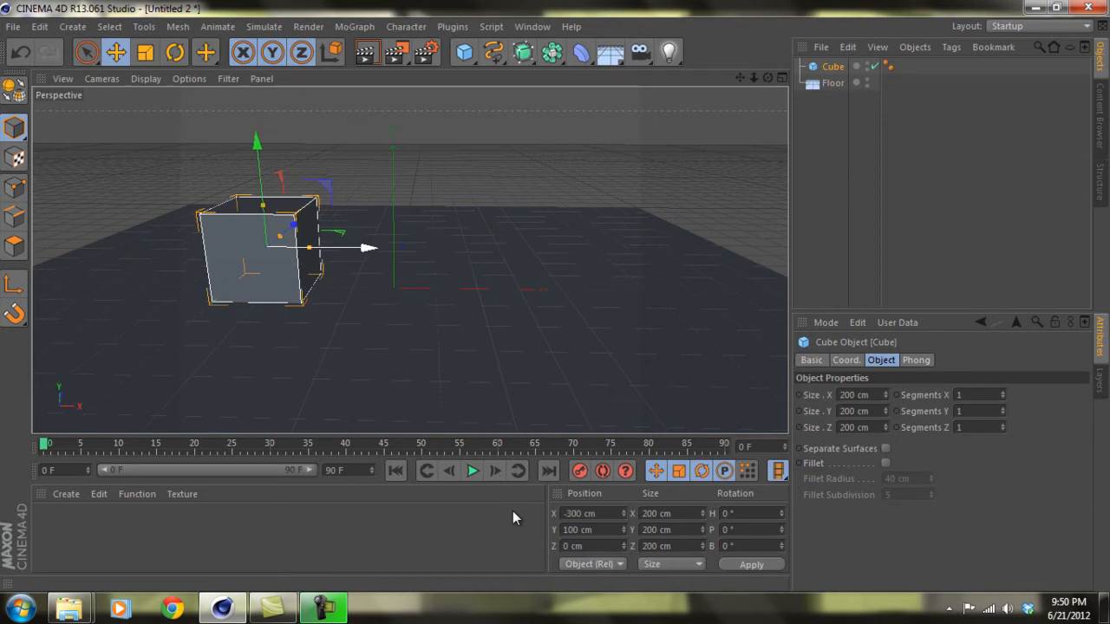
Add a pyramid and rest it on the floor with the Drop To Floor plugin
click(465, 55)
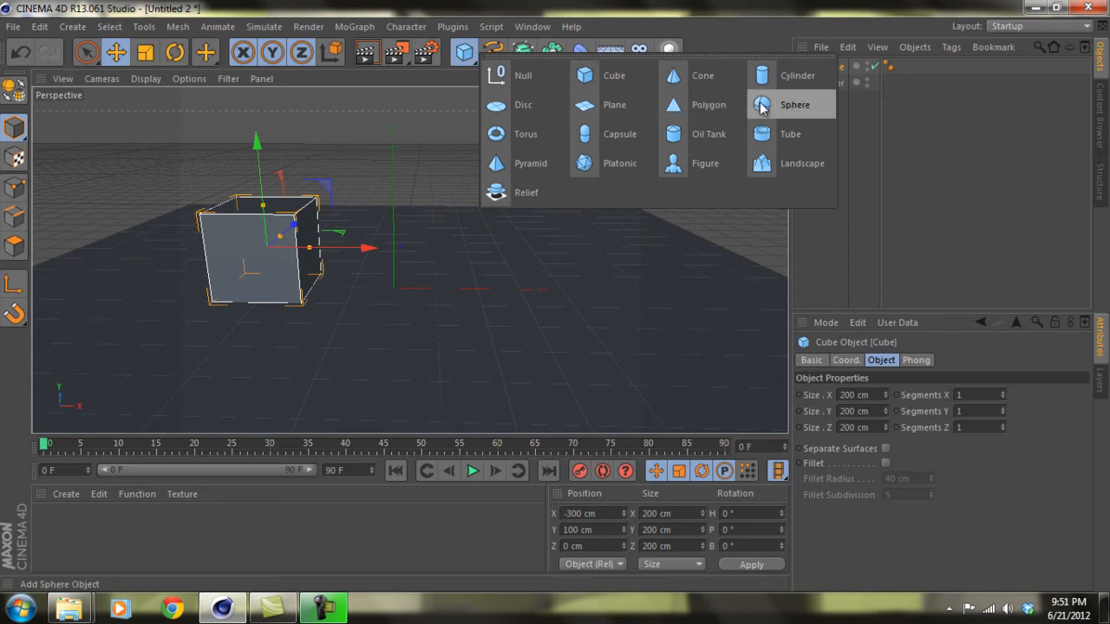
click(540, 161)
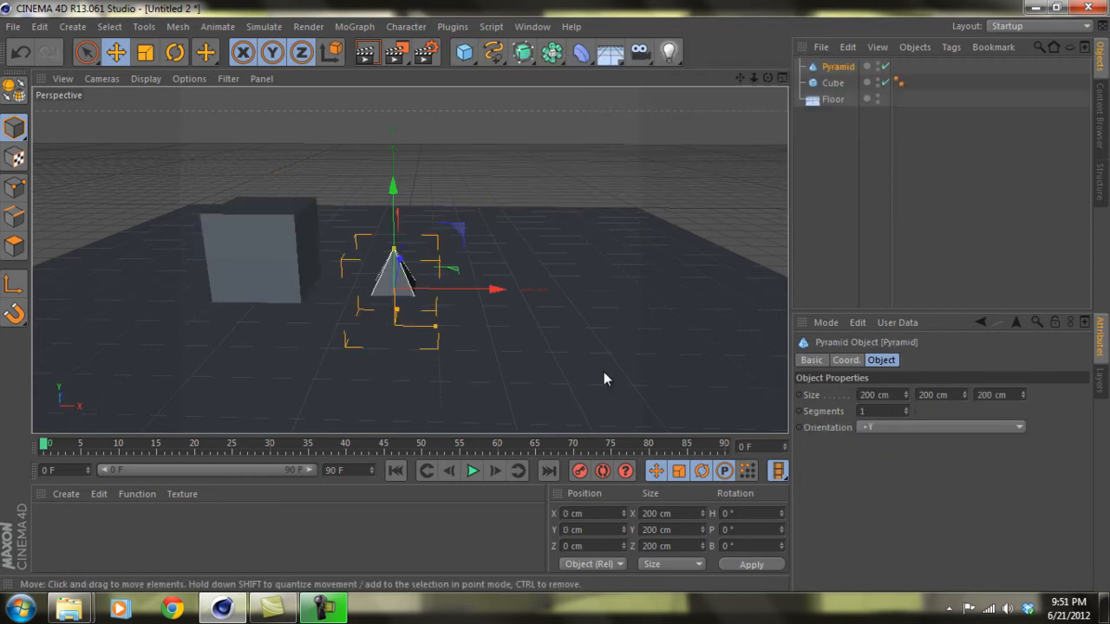
click(454, 28)
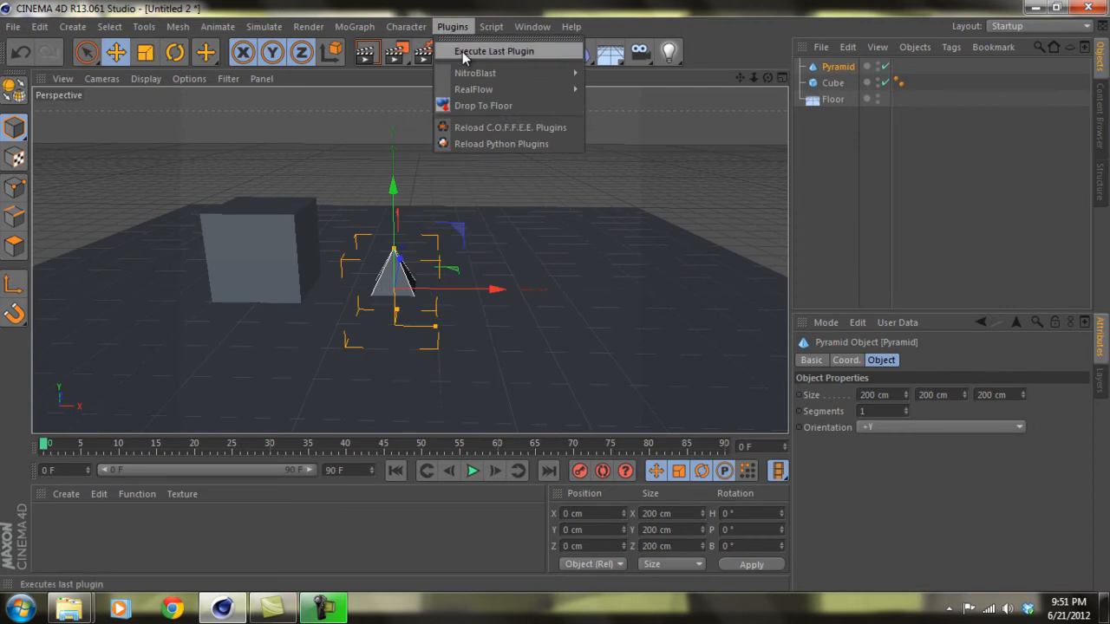
click(469, 107)
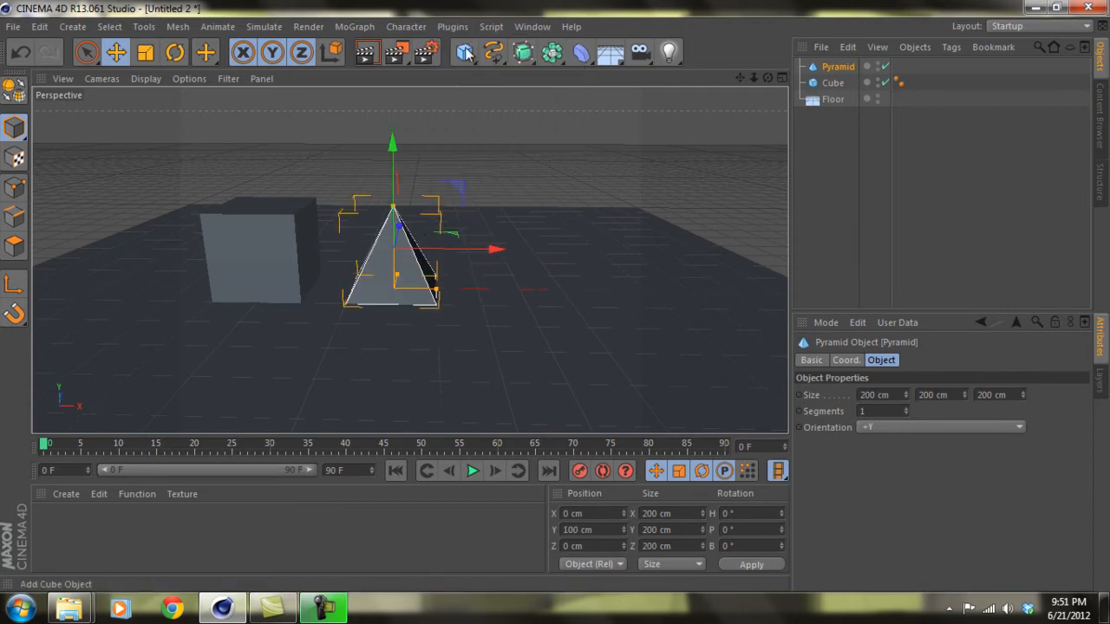
Add a sphere and rest it on the floor with the Drop To Floor plugin
drag(465, 52, 533, 68)
click(815, 105)
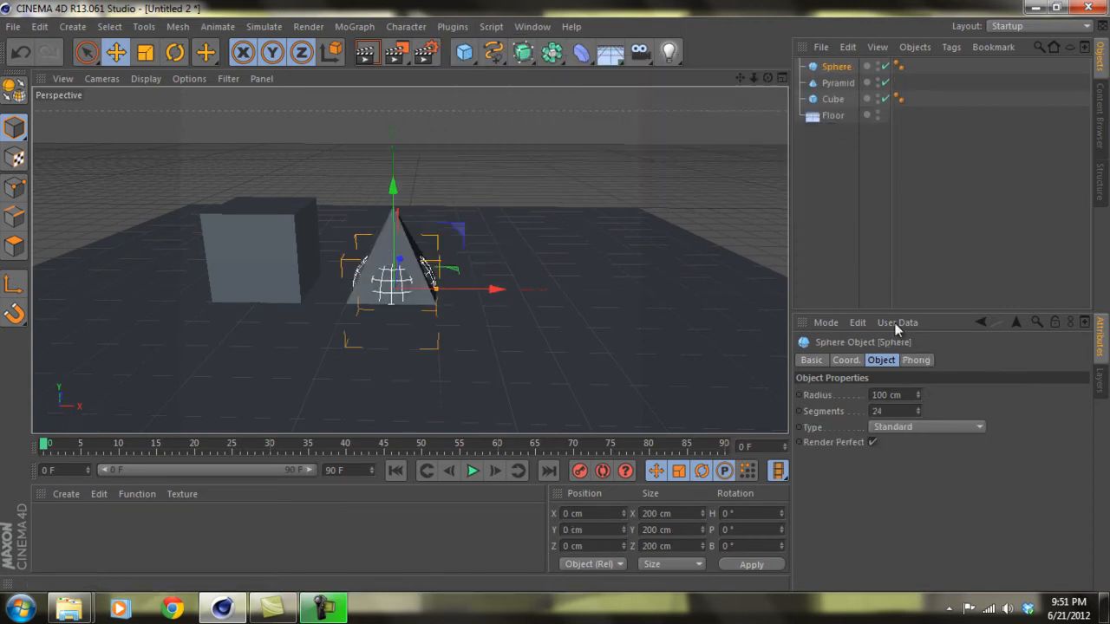
click(464, 28)
click(469, 106)
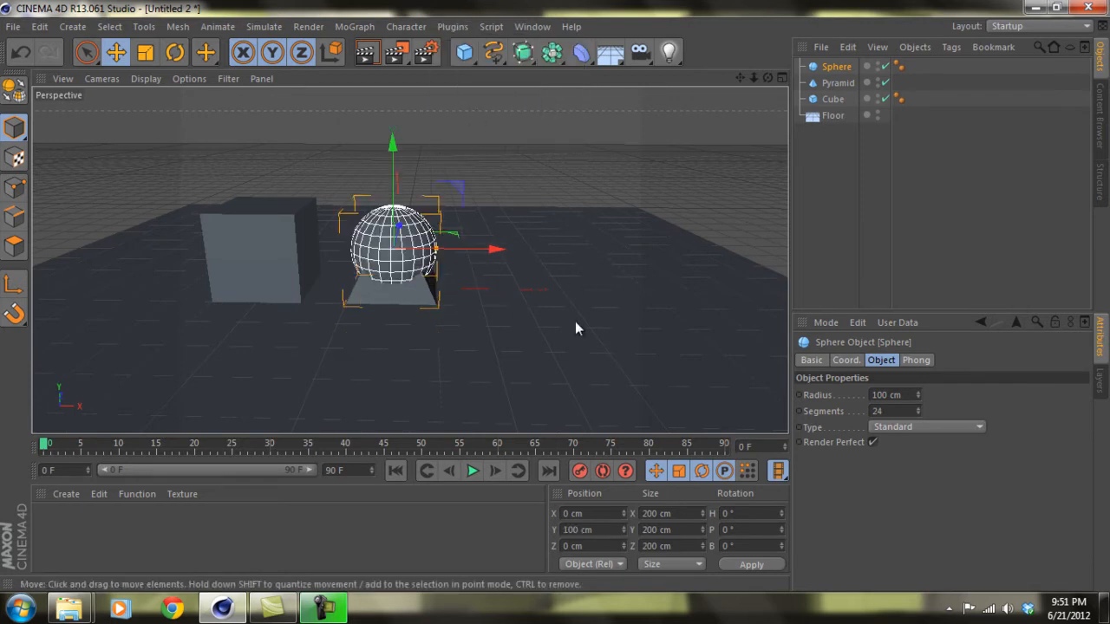
Set the sphere's X position to 300 cm
click(586, 514)
text(300)
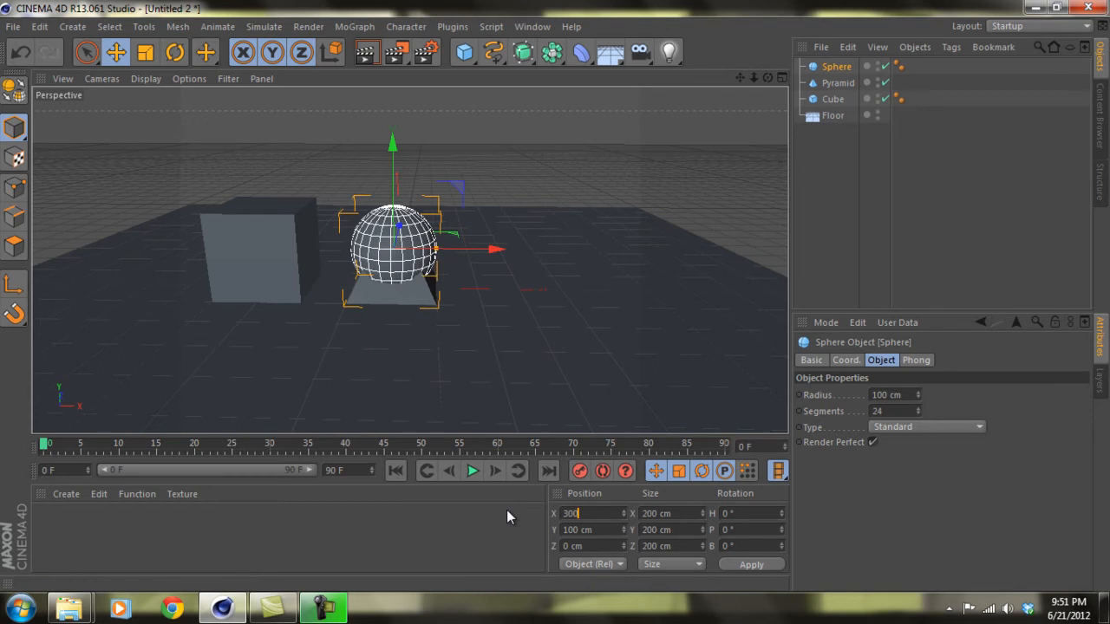
key(Return)
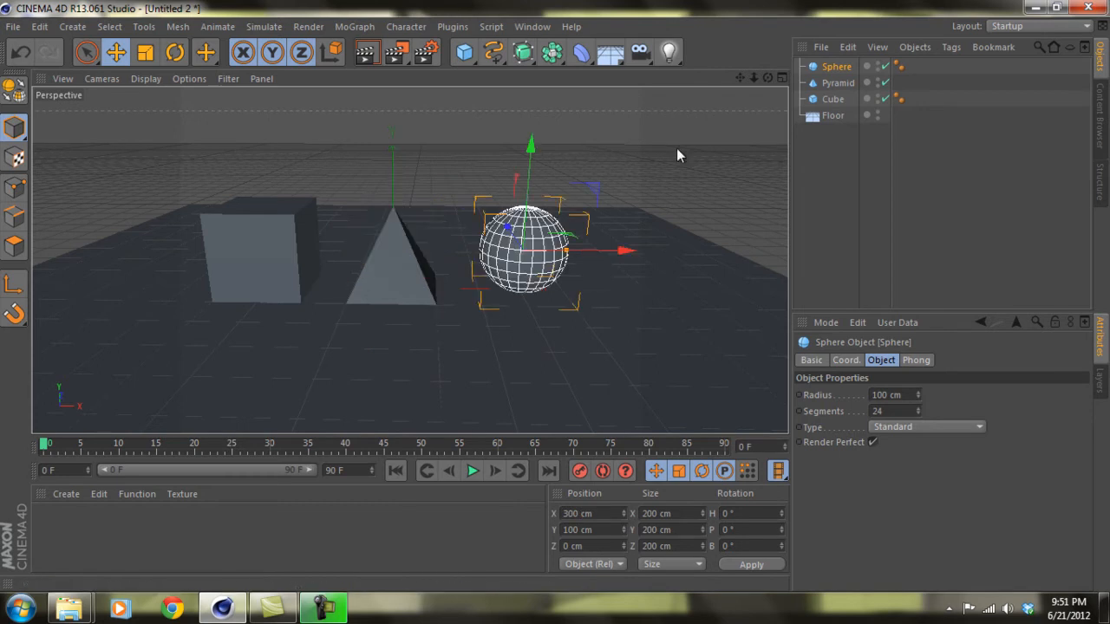
Render the perspective view from a lower angle to preview the three shapes, then deselect all objects
drag(769, 78, 556, 303)
drag(768, 81, 555, 300)
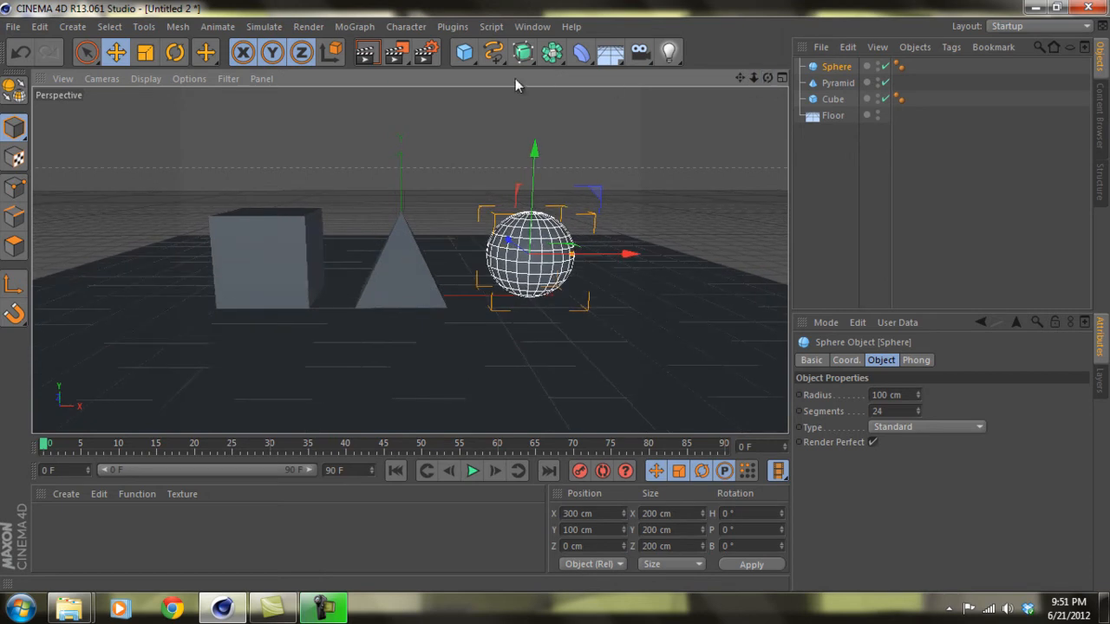
click(374, 56)
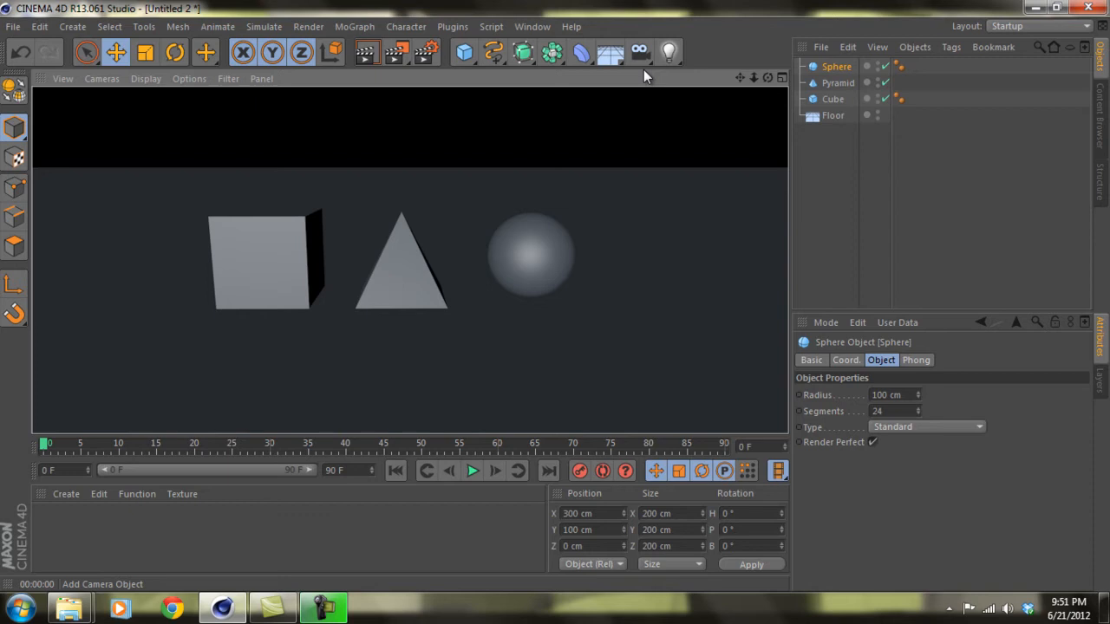
click(850, 154)
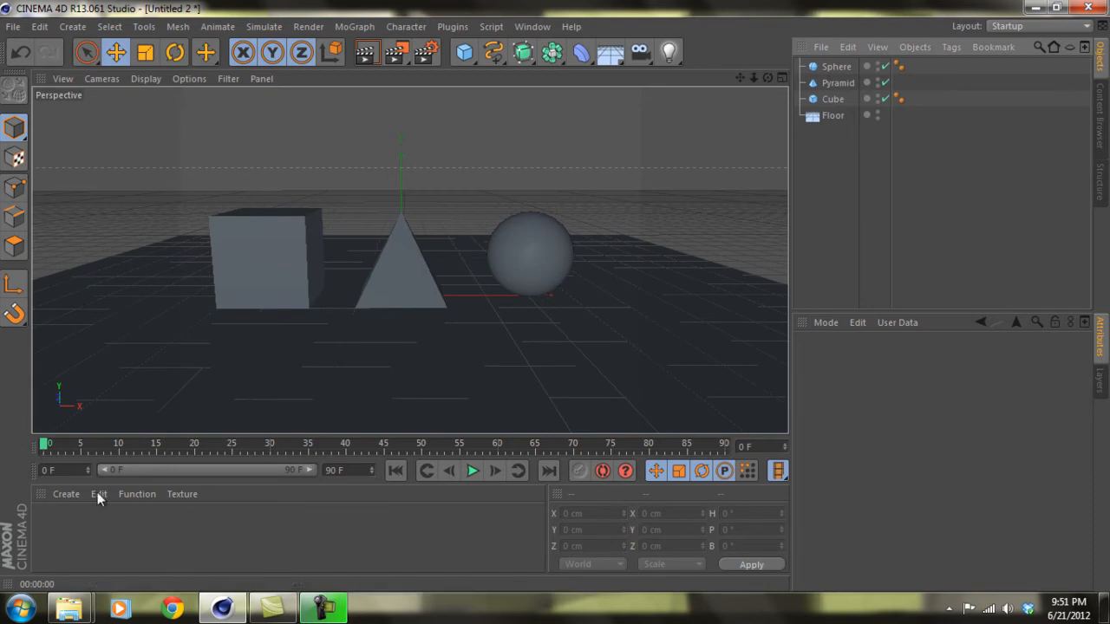
click(618, 59)
click(618, 57)
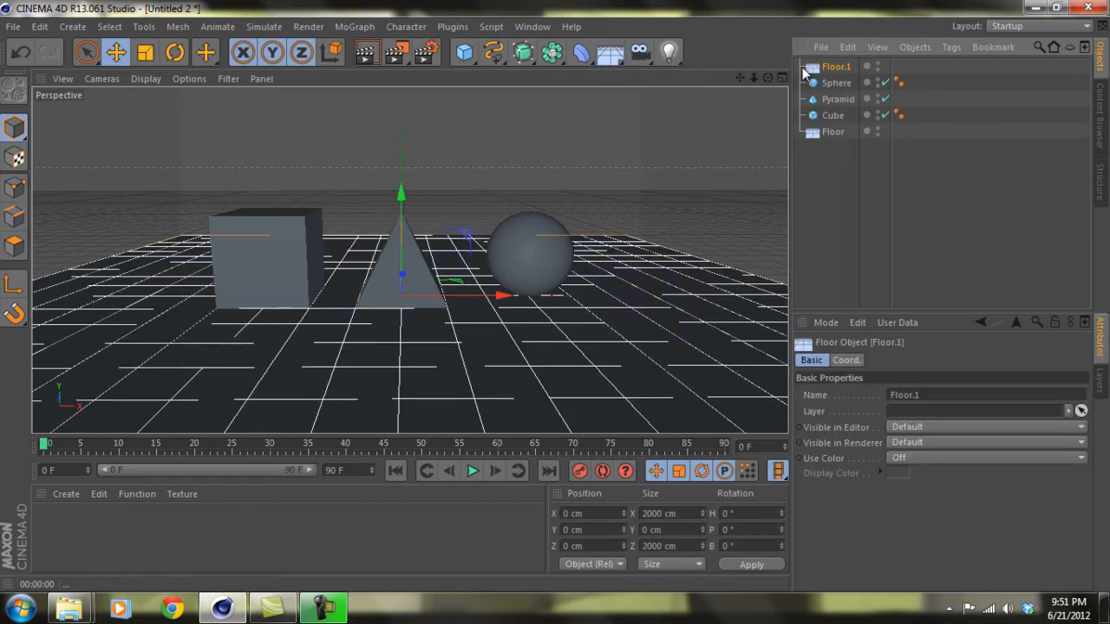
key(Delete)
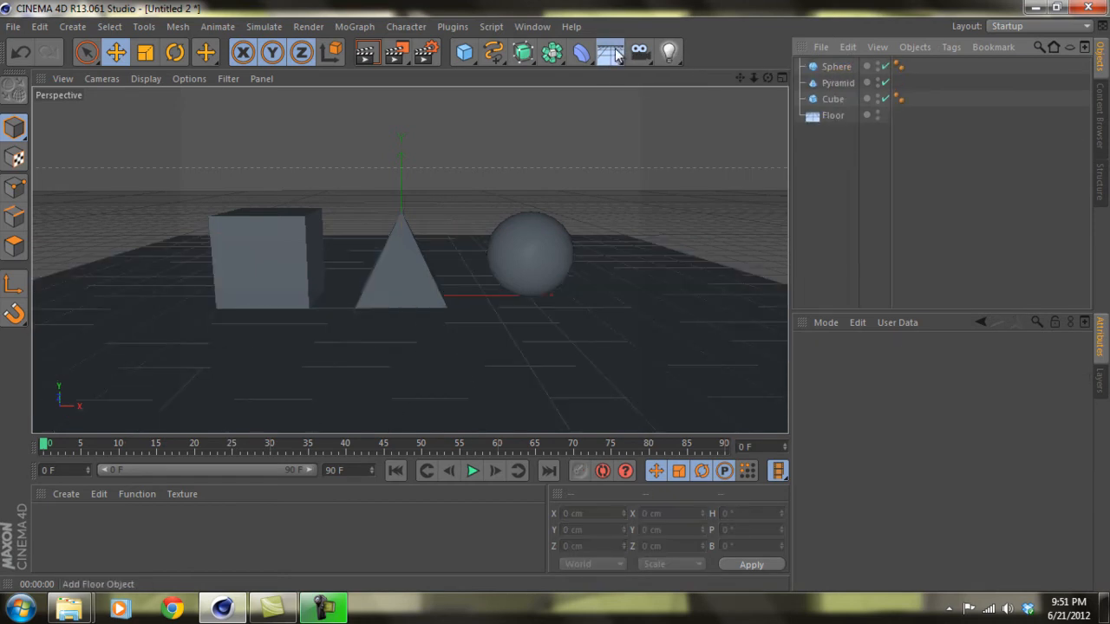
Add a Background object, place it between the cube and the floor in the object hierarchy, and render the view
click(618, 54)
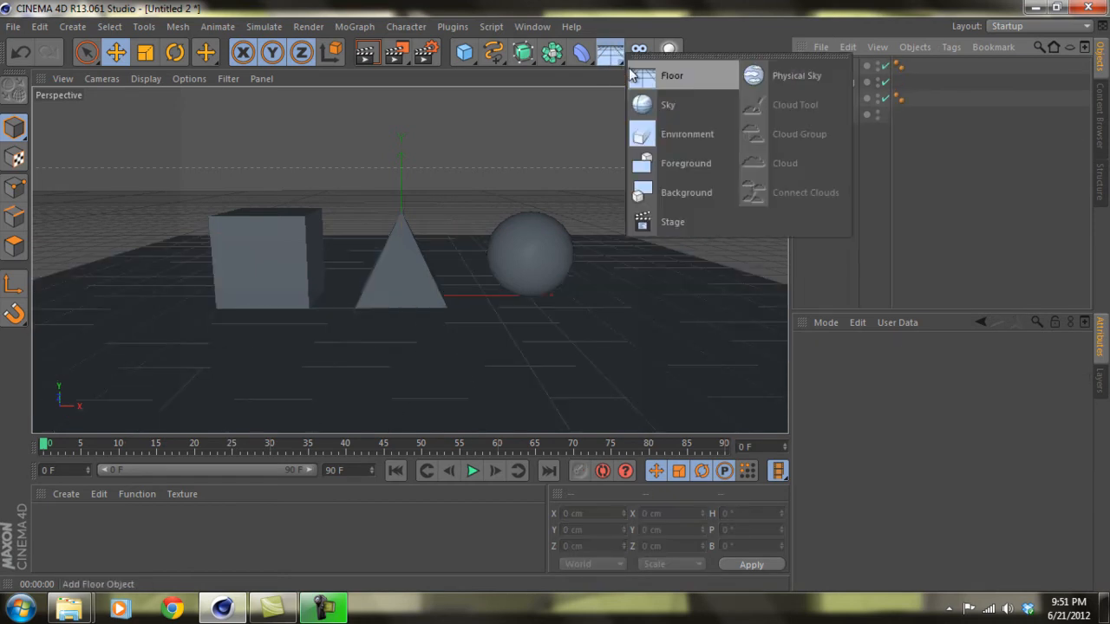
click(700, 187)
drag(844, 65, 846, 127)
click(375, 52)
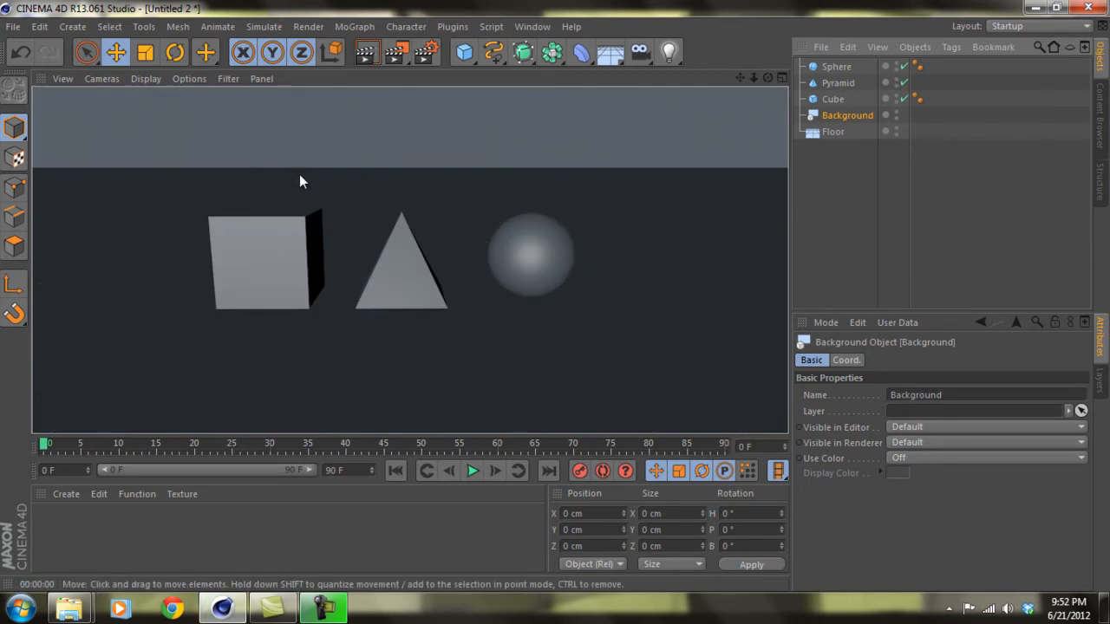
Hide the Background object in editor and renderer, render the view for comparison, and restore its visibility
double_click(896, 112)
click(897, 115)
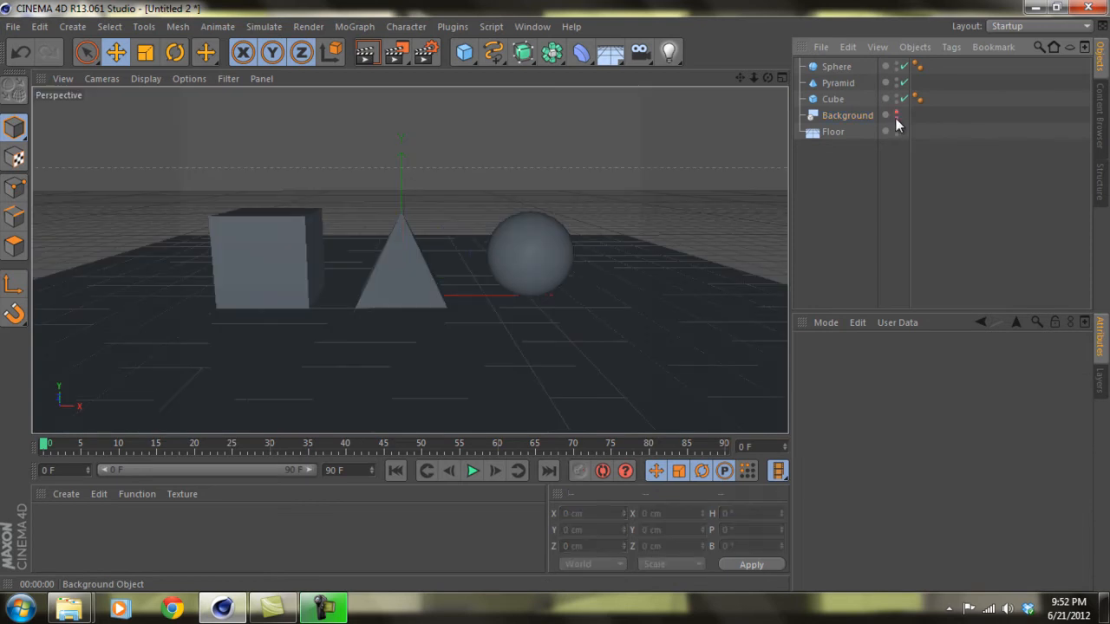
click(366, 54)
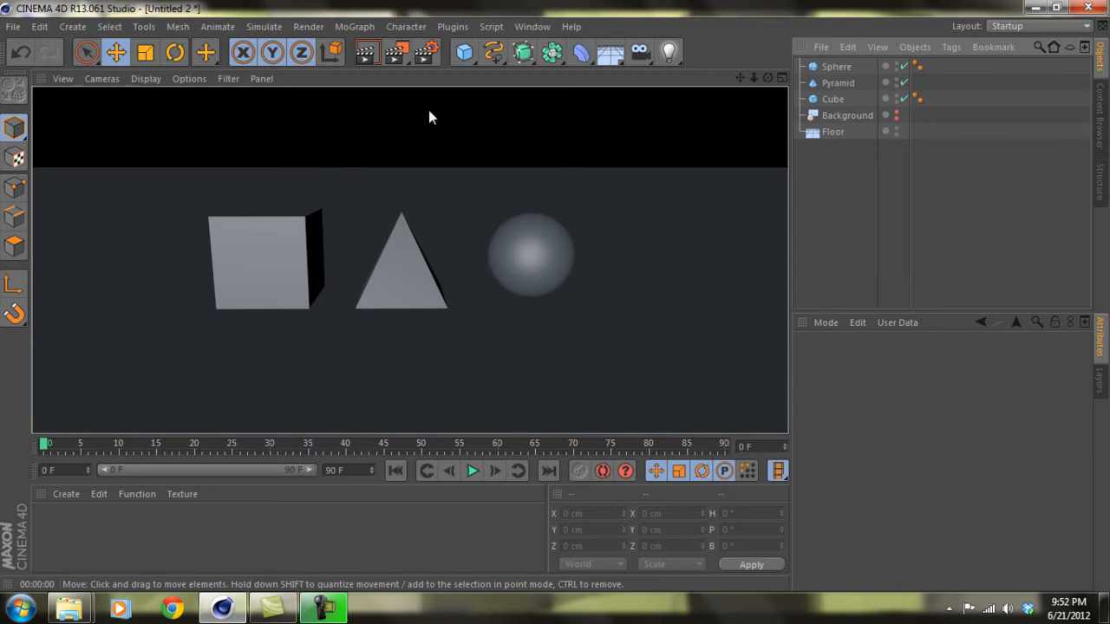
click(897, 114)
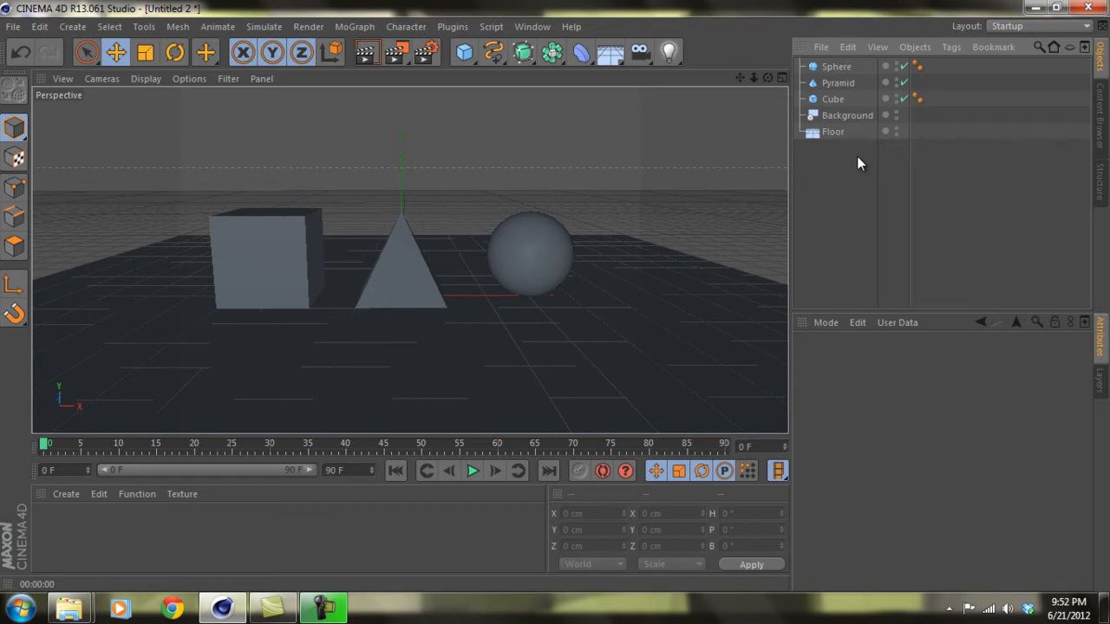
Create a new material and open it in the Material Editor, leaving its color unchanged
double_click(61, 521)
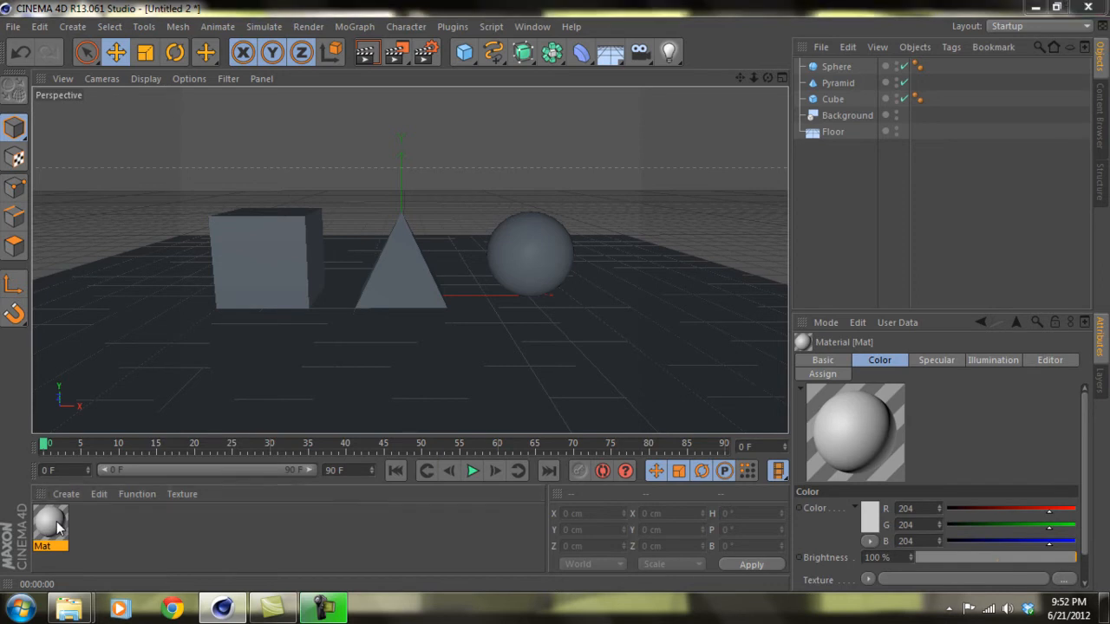
double_click(52, 524)
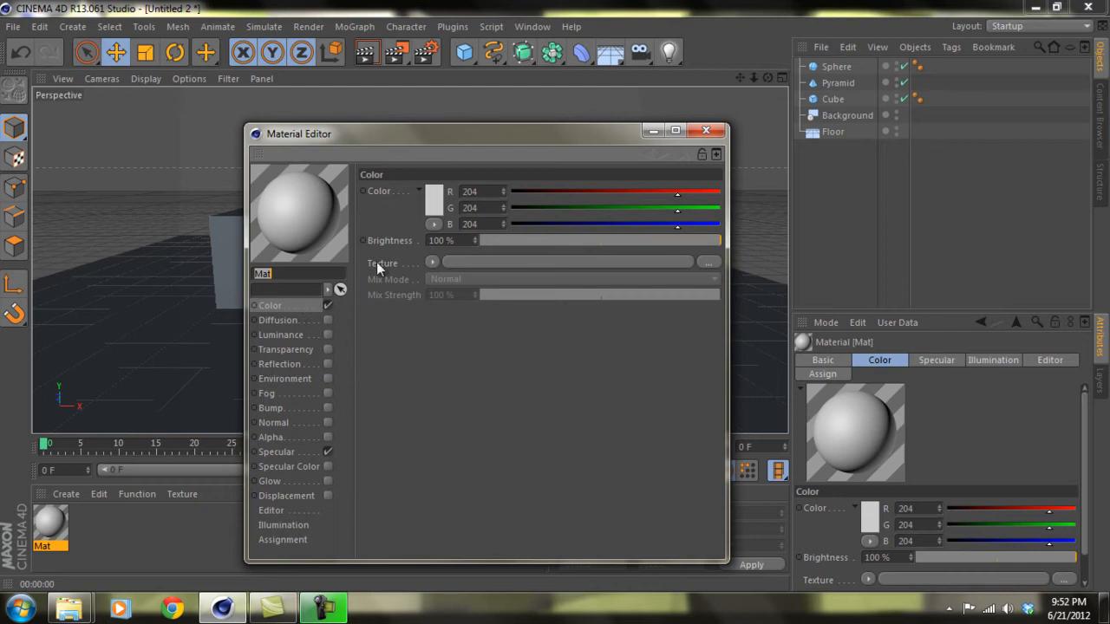
click(432, 201)
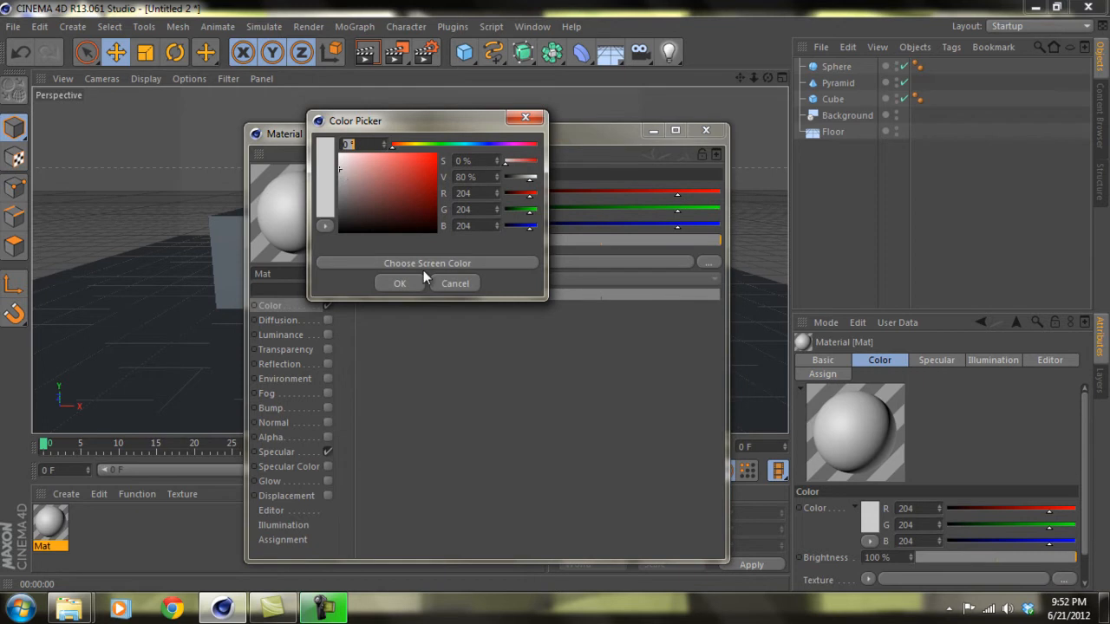
click(449, 284)
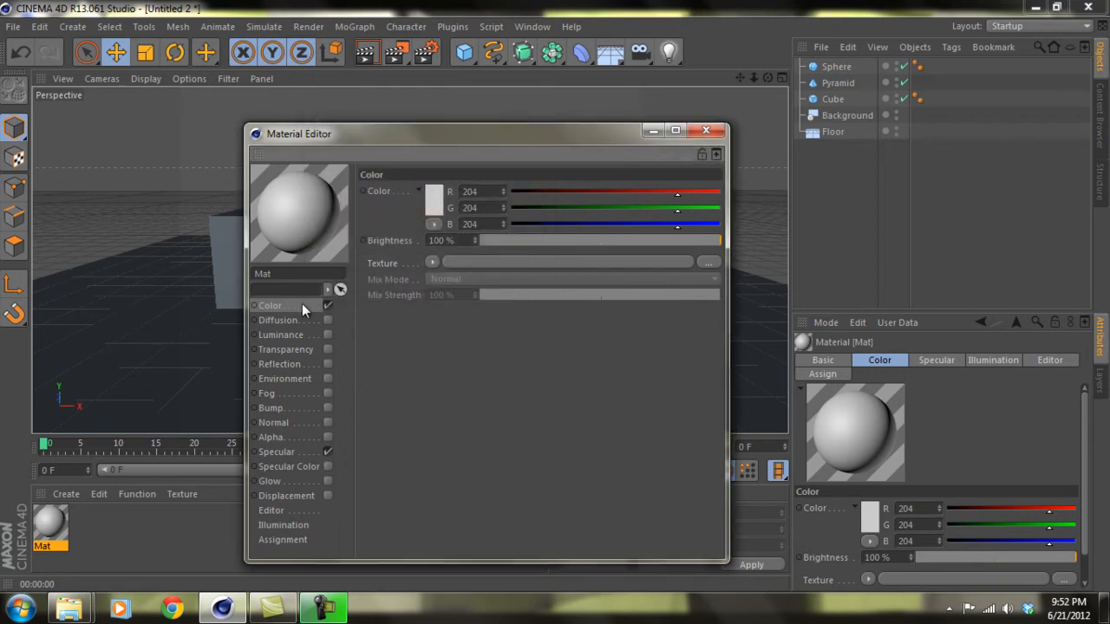
Turn off the material's Specular channel, enable its Reflection channel and set the reflection brightness to 15%
click(328, 451)
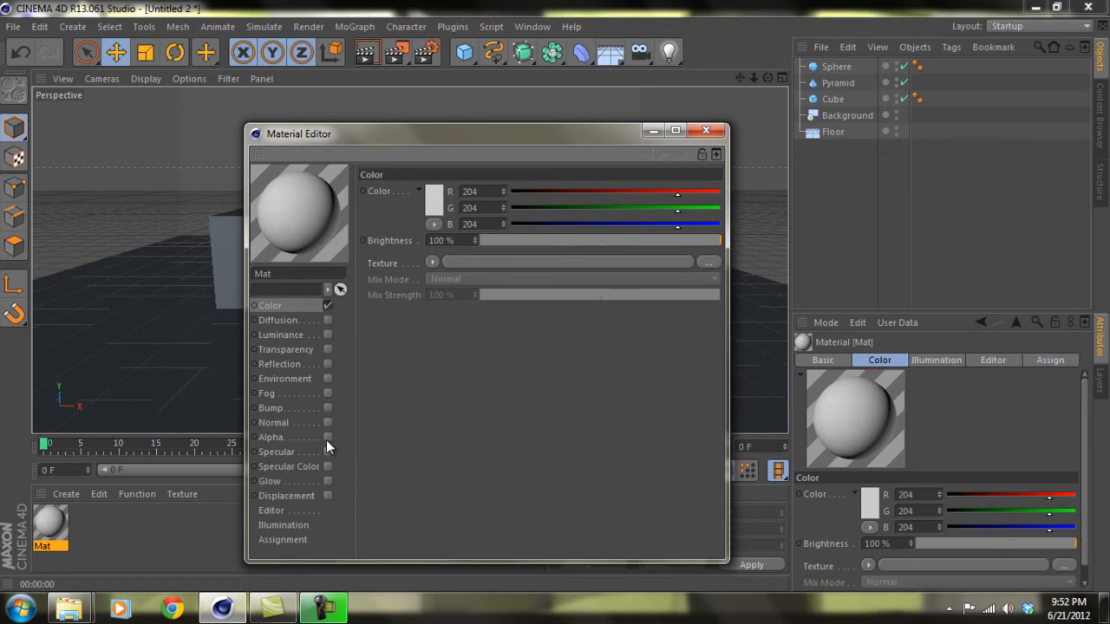
click(310, 364)
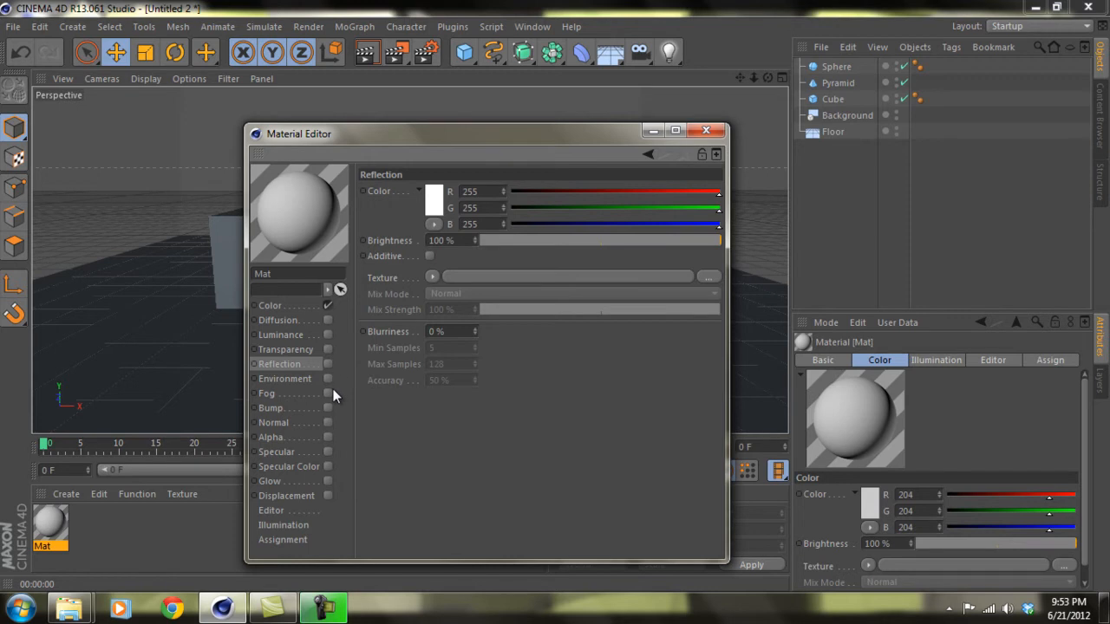
click(328, 364)
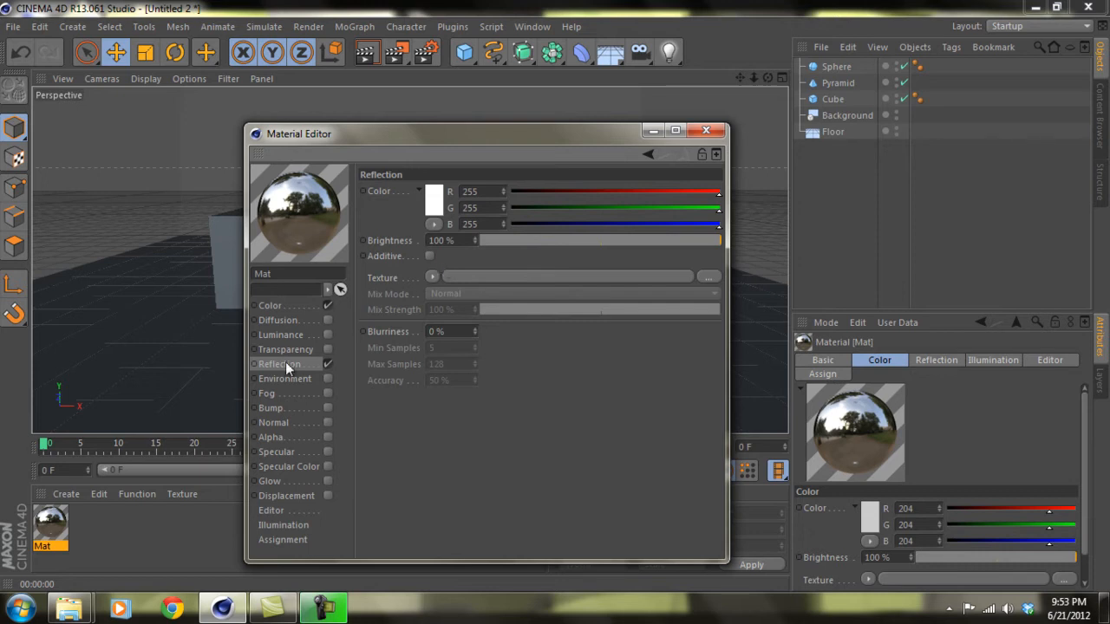
click(434, 278)
click(613, 385)
drag(530, 246, 516, 240)
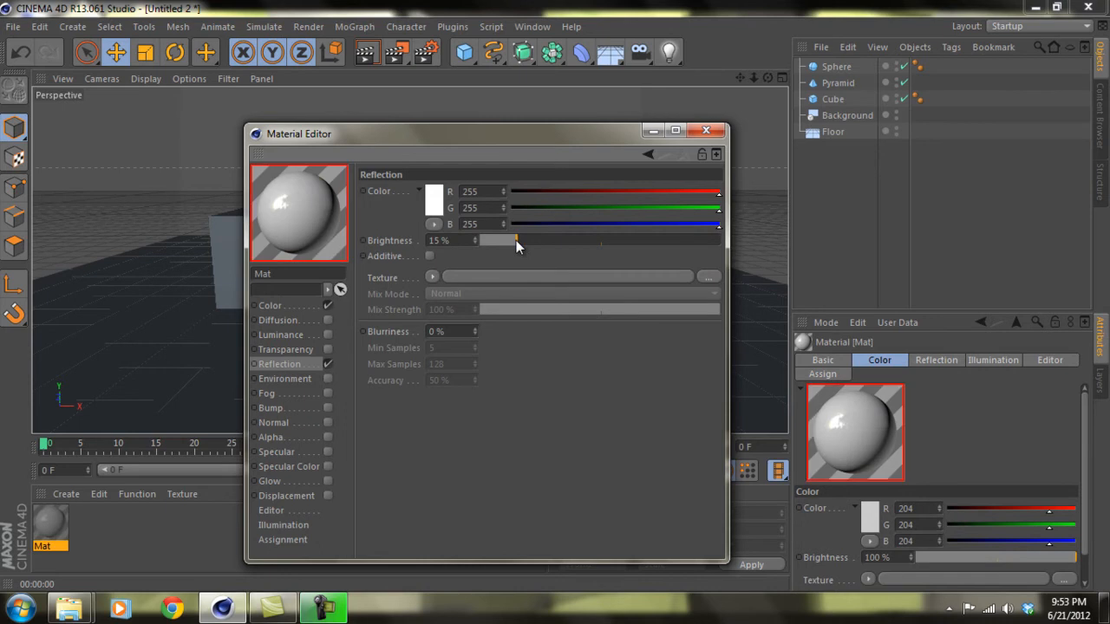
Load a Fresnel shader as the texture of the material's Reflection channel
click(434, 279)
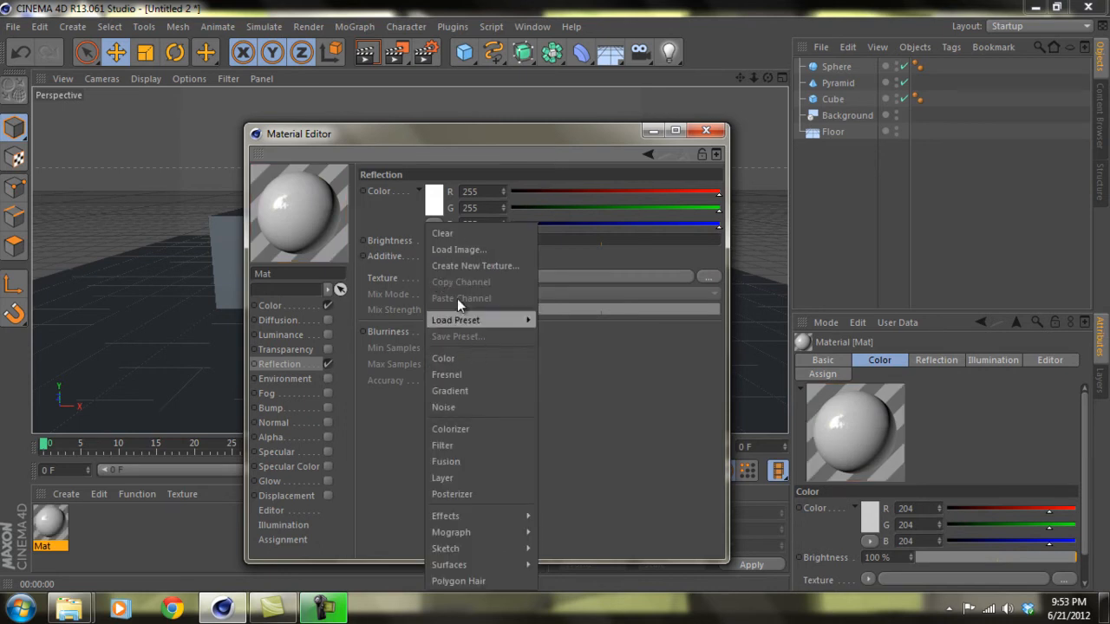
click(404, 281)
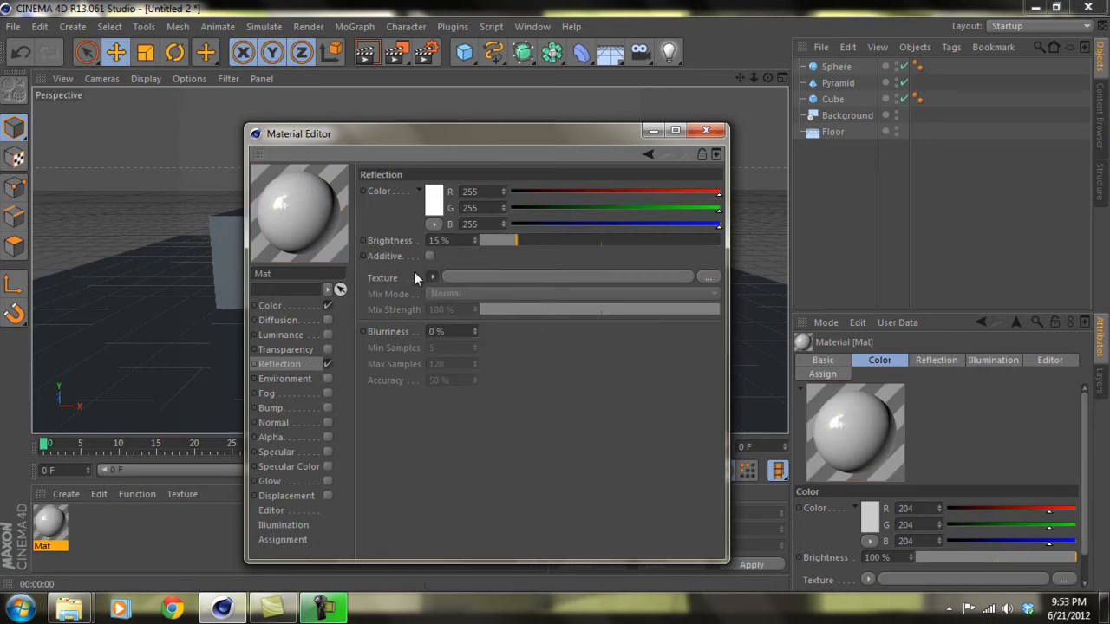
click(432, 278)
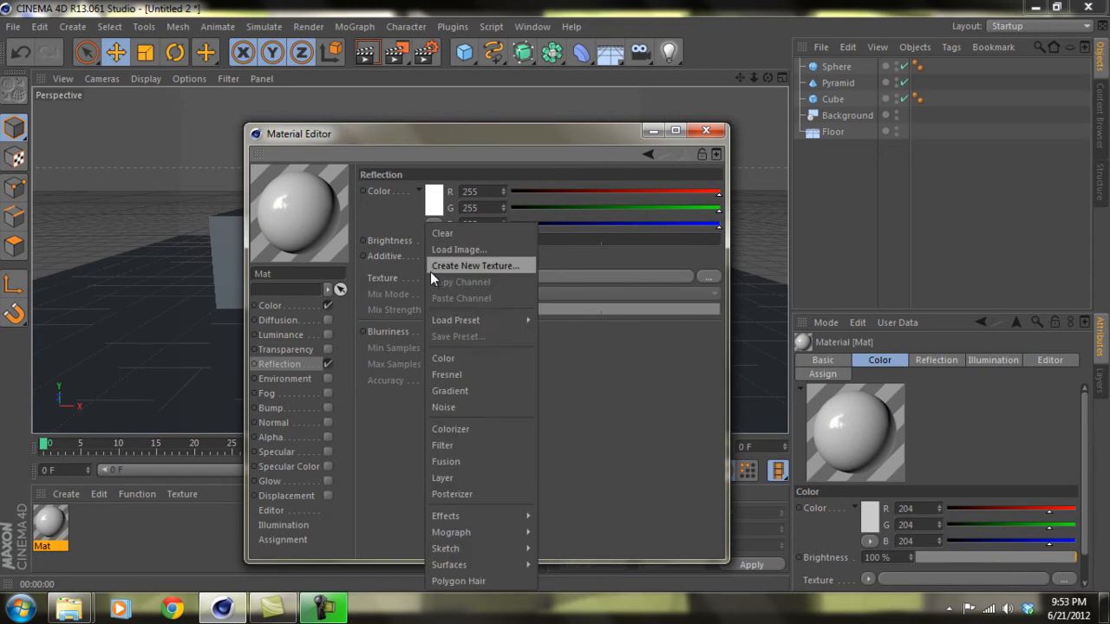
click(476, 377)
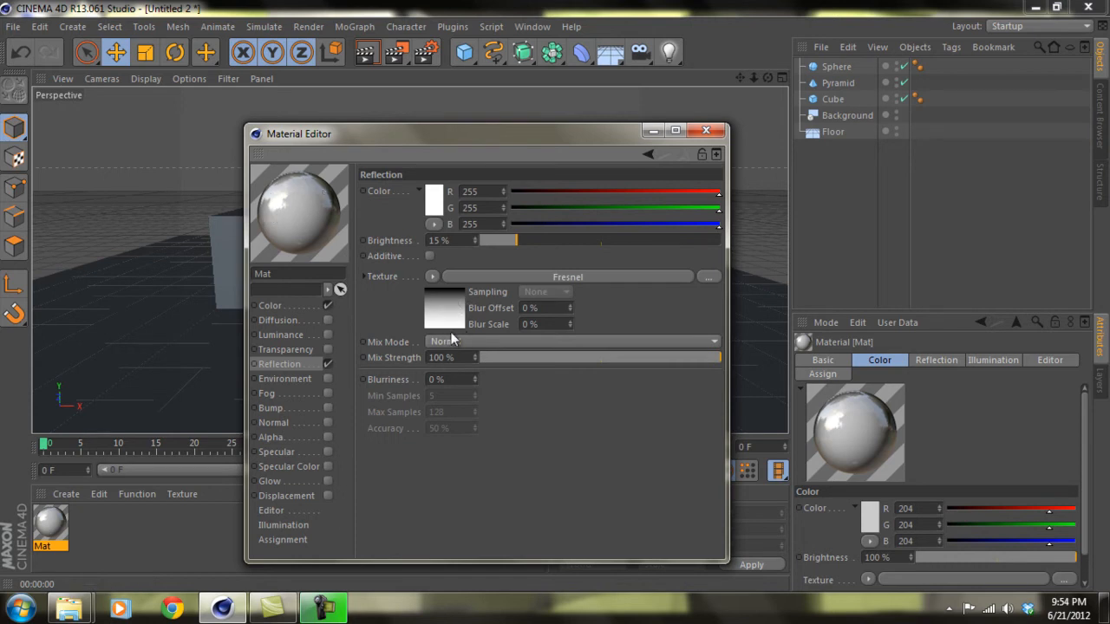
Set the reflection's Fresnel mix strength to 20% and fine-tune the reflection brightness
click(521, 358)
drag(519, 357, 516, 357)
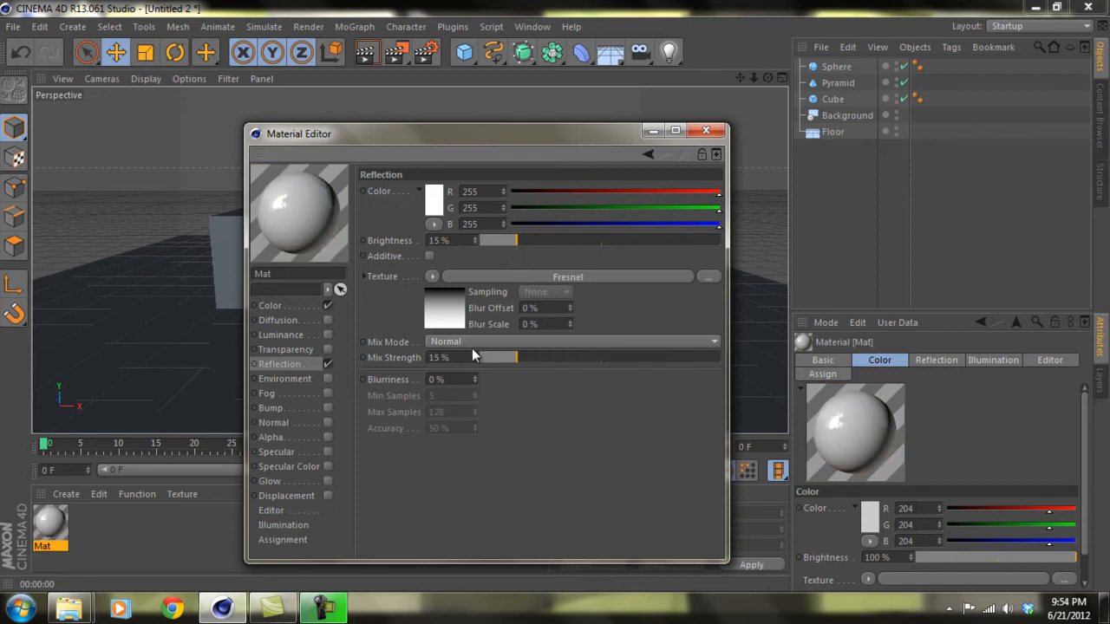
drag(466, 241, 387, 239)
text(156)
key(BackSpace)
drag(466, 358, 427, 358)
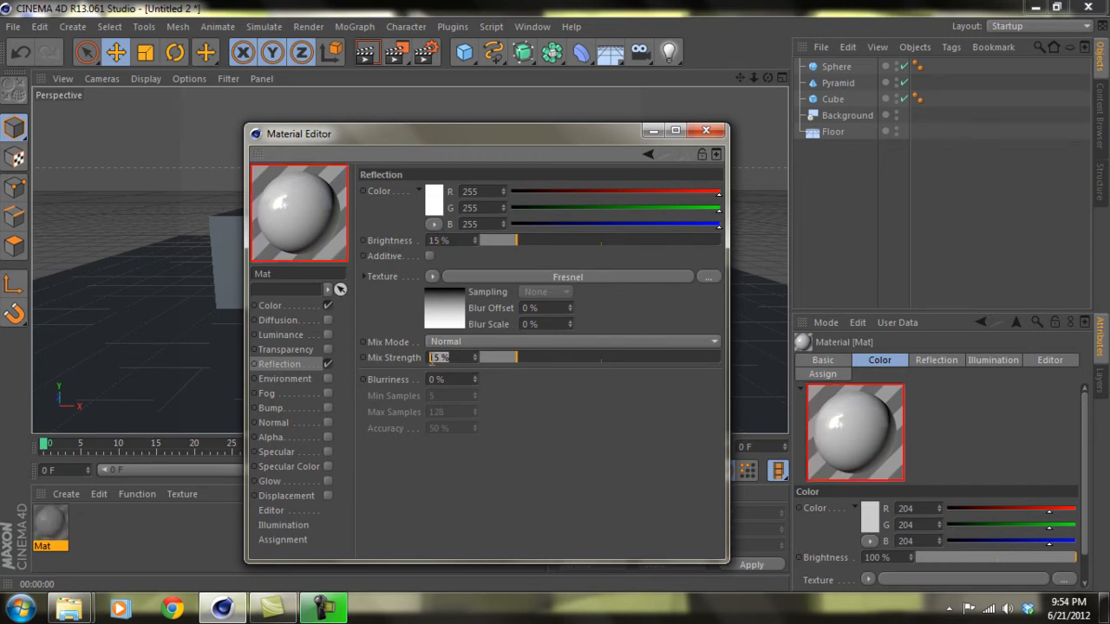
drag(518, 356, 523, 359)
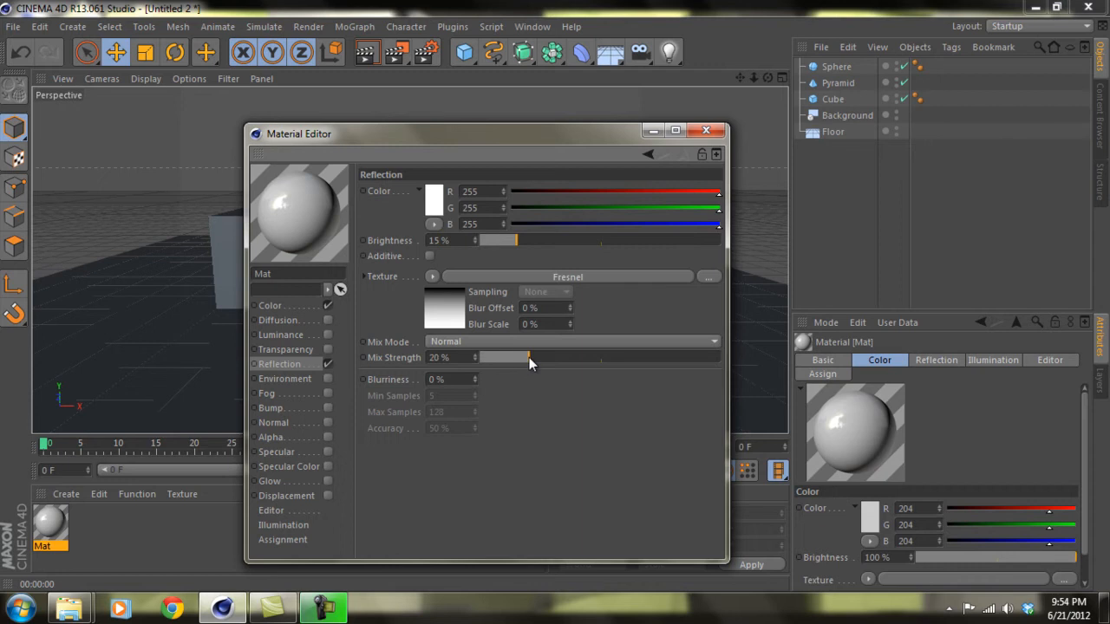
drag(518, 240, 522, 240)
Set the material's color to purple (R 125, G 46, B 195) and close the Material Editor
click(301, 304)
click(299, 363)
click(298, 308)
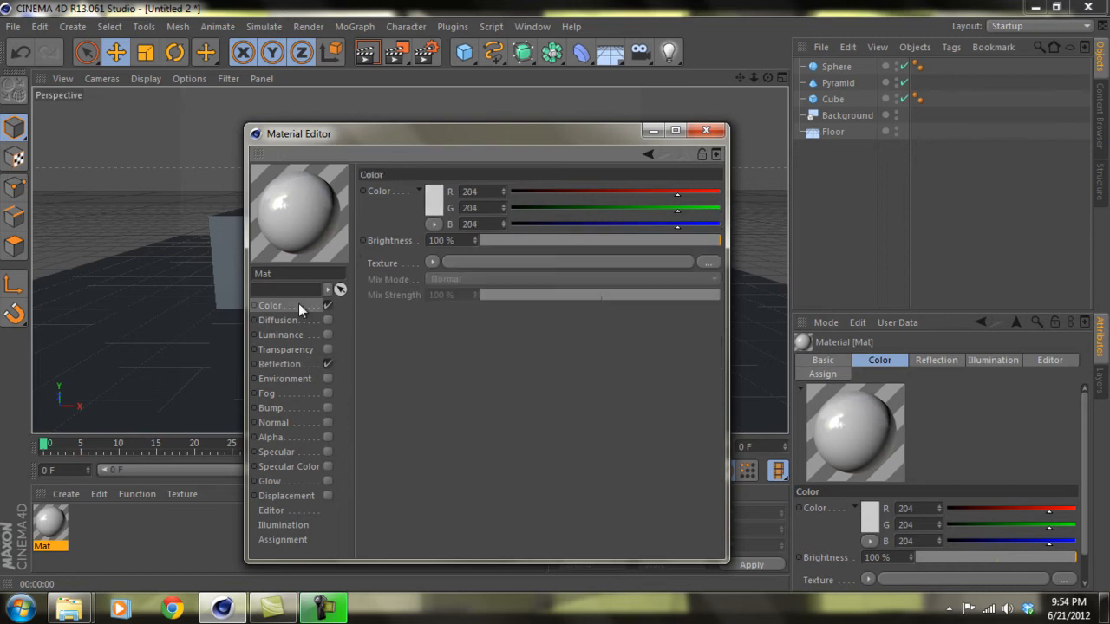
click(439, 203)
click(506, 138)
click(390, 182)
drag(390, 181, 423, 164)
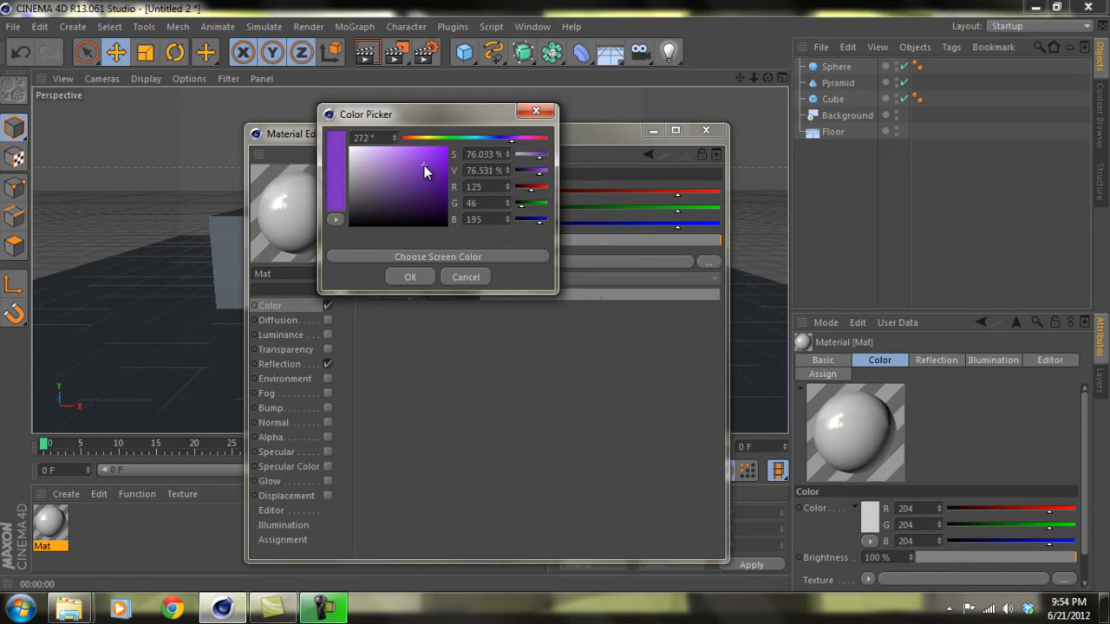
click(413, 277)
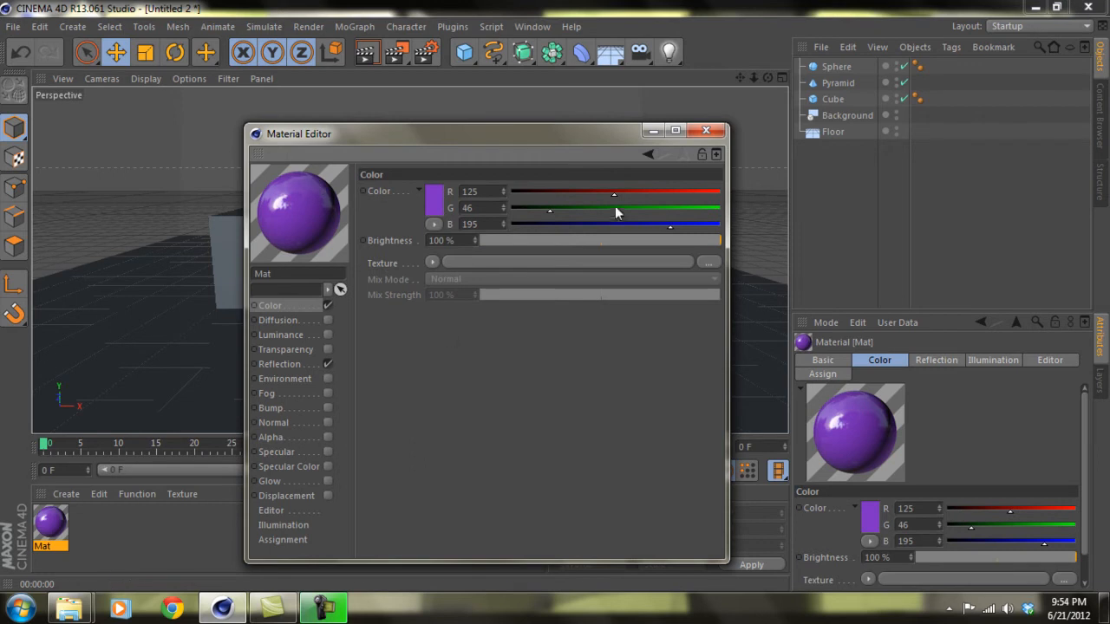
click(705, 130)
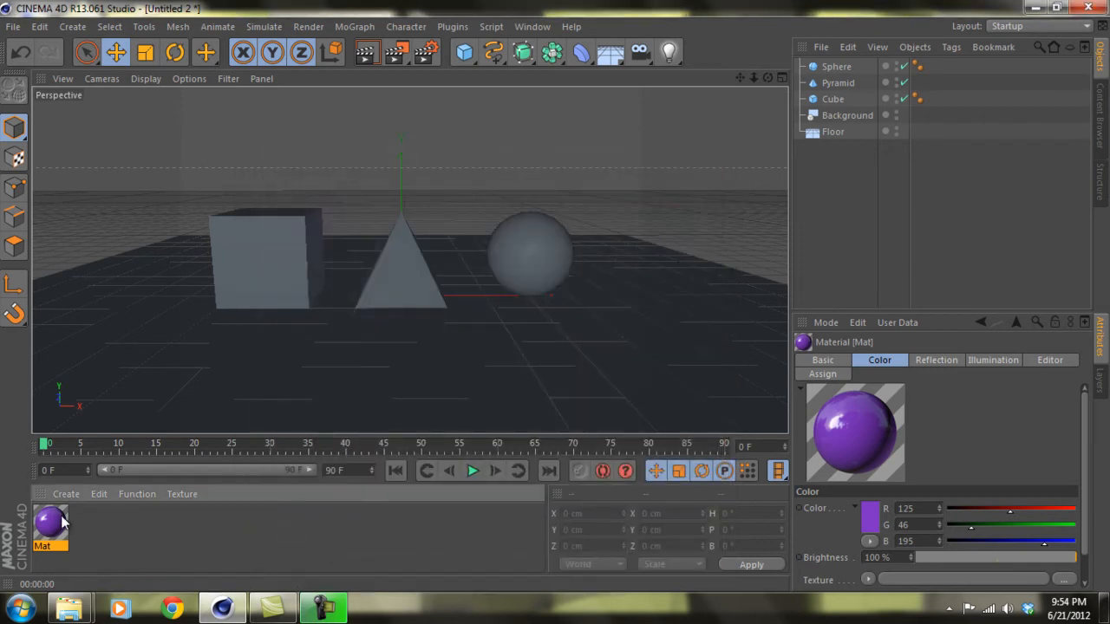
Apply the purple material to the cube and render the perspective view
drag(52, 530, 835, 100)
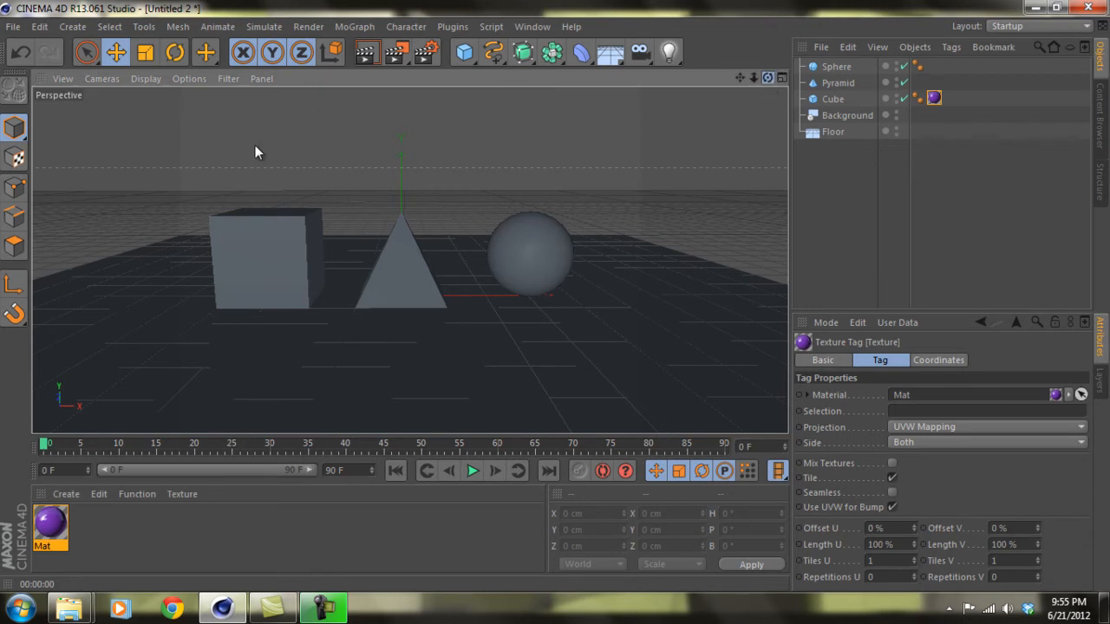
click(769, 77)
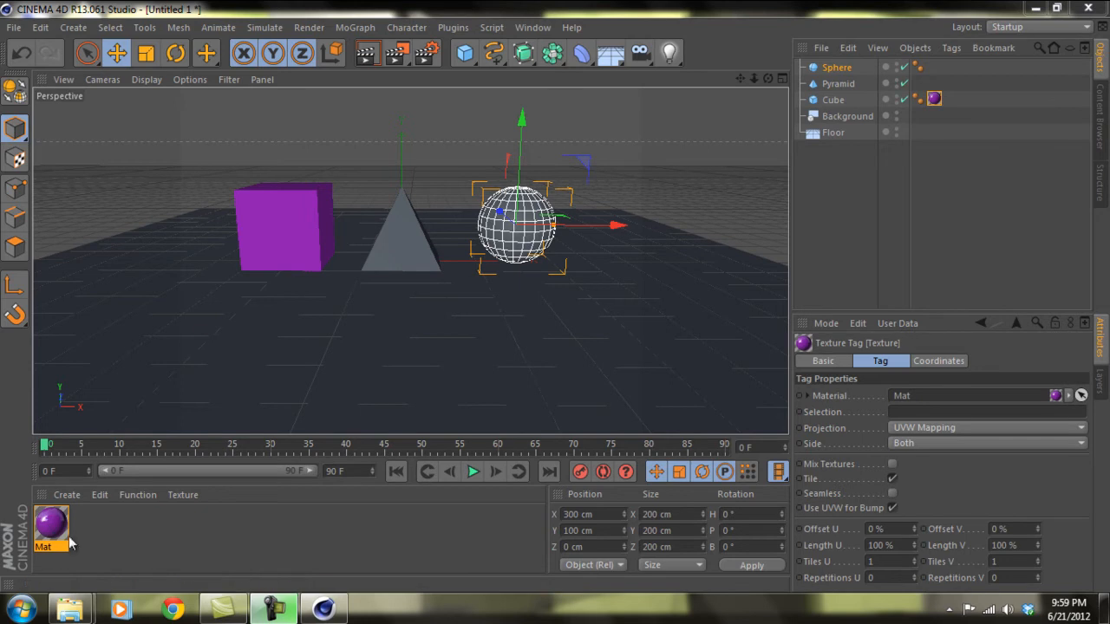
click(367, 54)
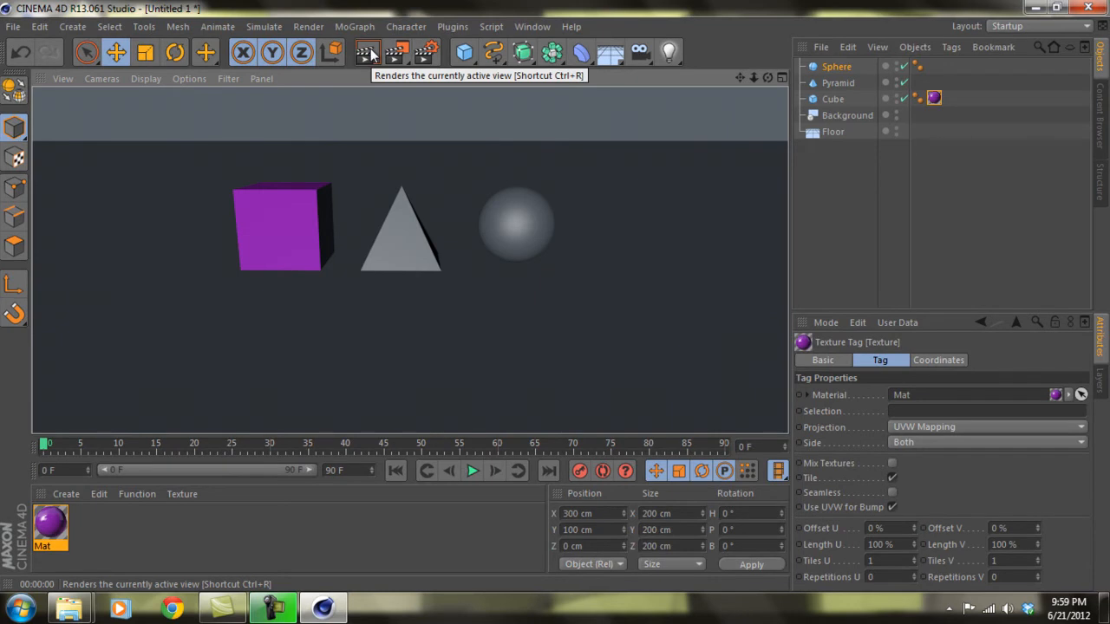
click(873, 182)
double_click(99, 522)
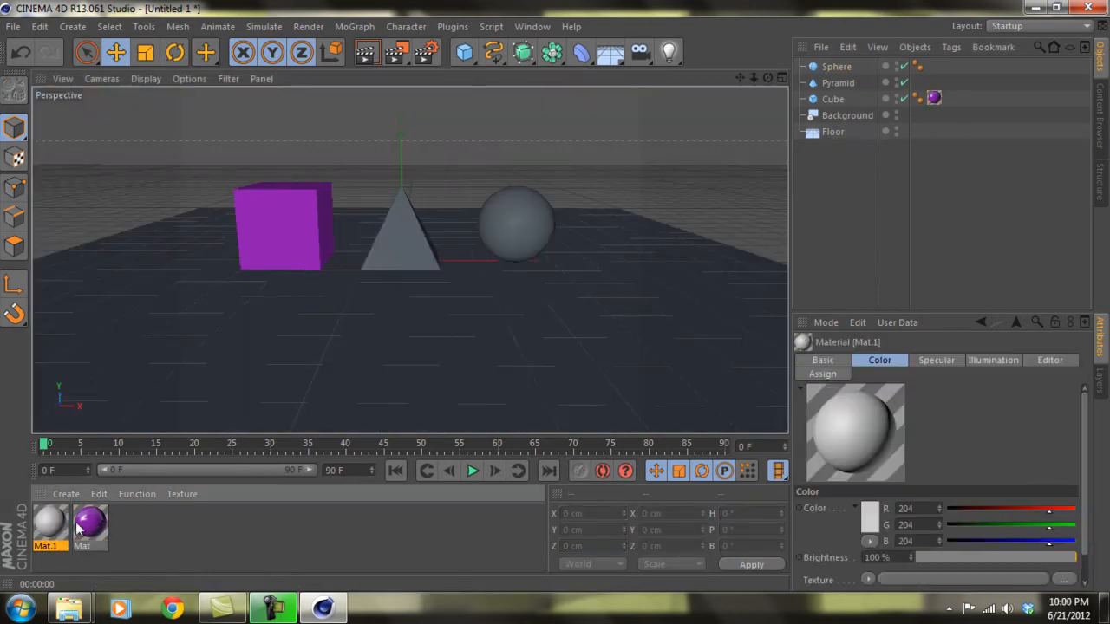
key(Delete)
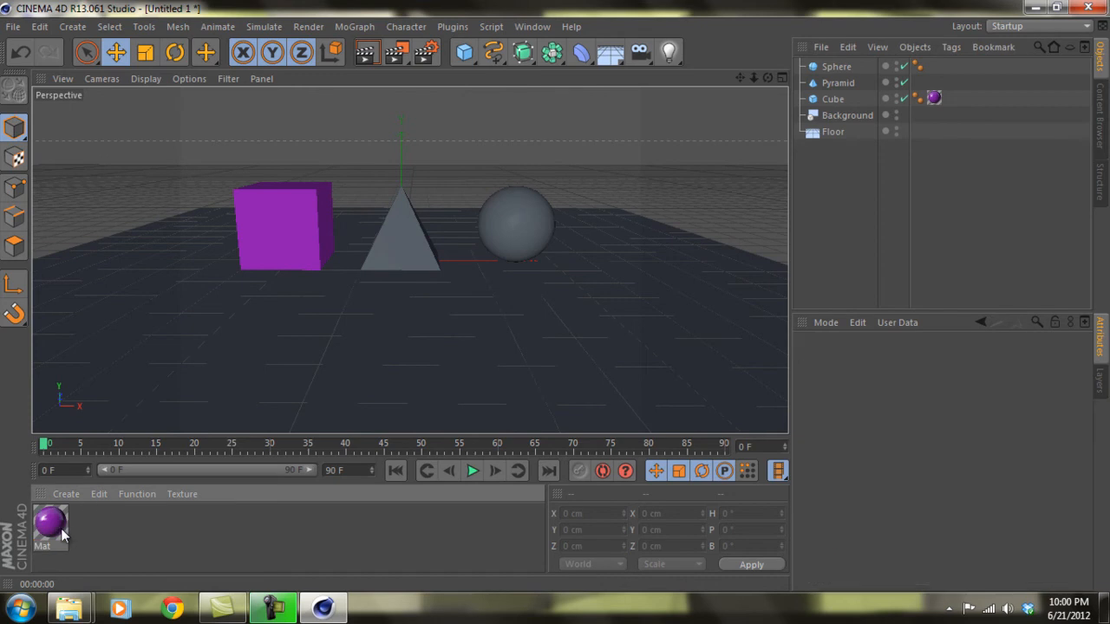
Duplicate the purple material and change the copy's color to lime green (R 187, G 239, B 17)
click(52, 524)
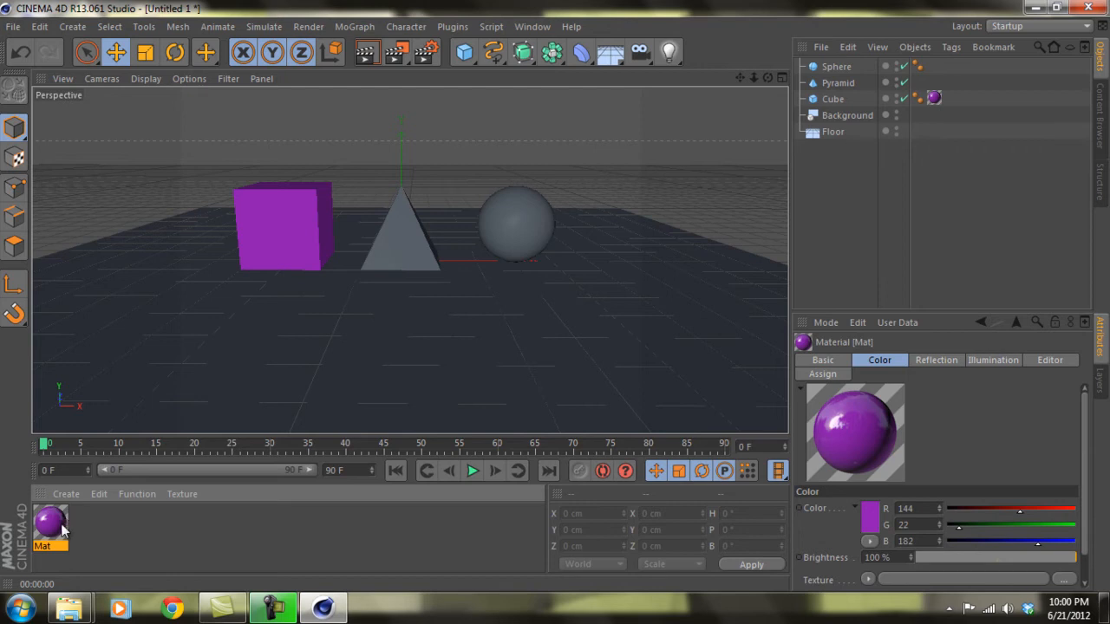
drag(61, 531, 131, 520)
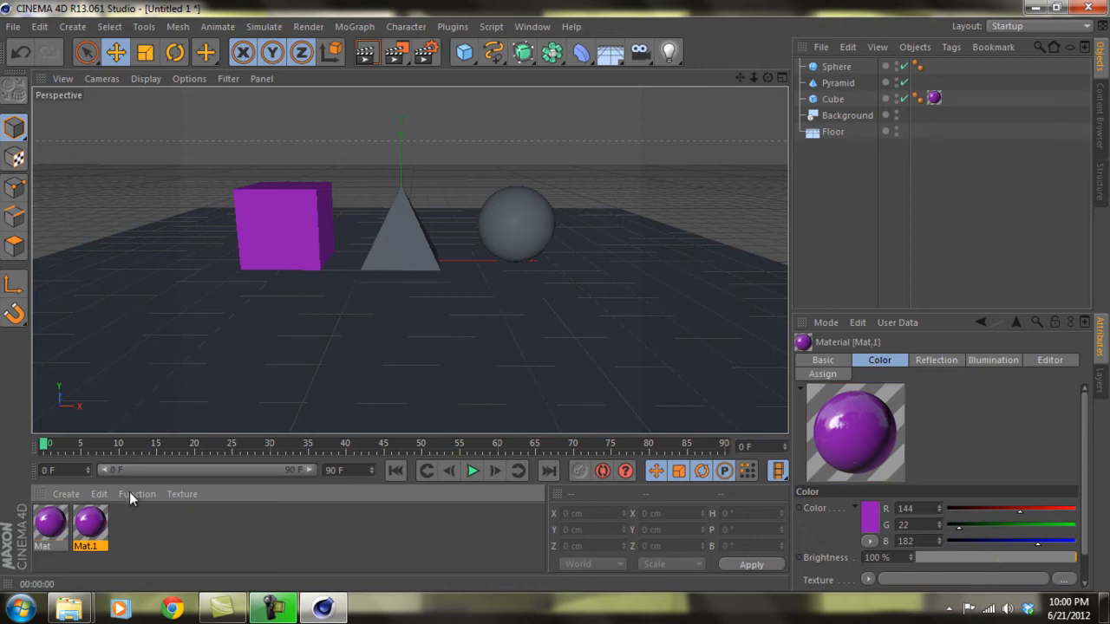
double_click(91, 524)
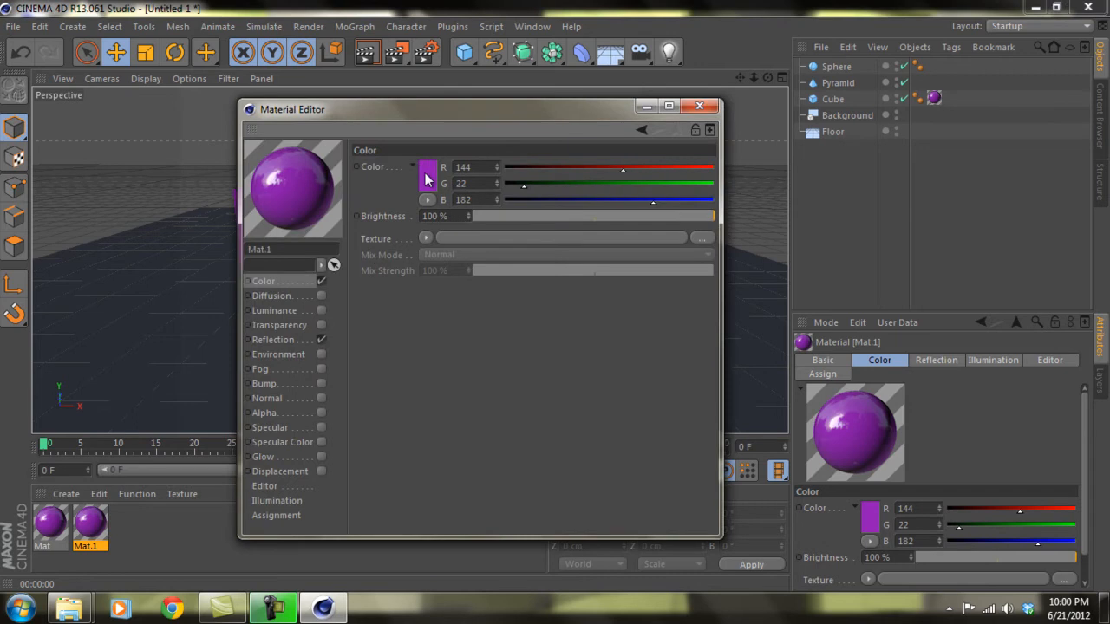
click(427, 178)
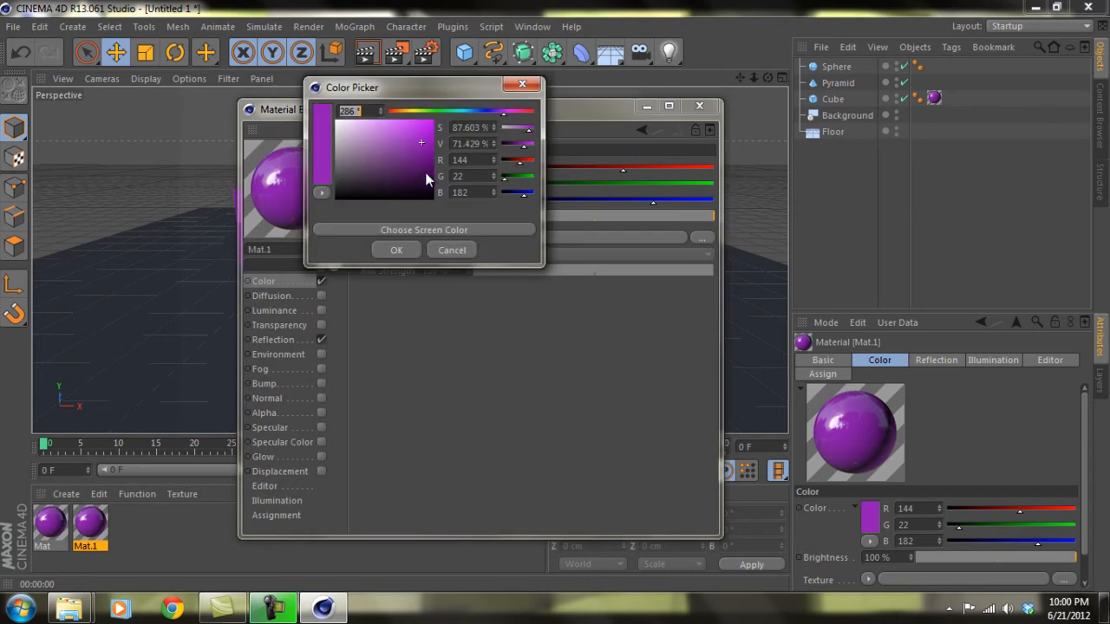
click(425, 112)
mouse_move(411, 129)
mouse_down()
mouse_move(416, 110)
mouse_move(427, 129)
mouse_up()
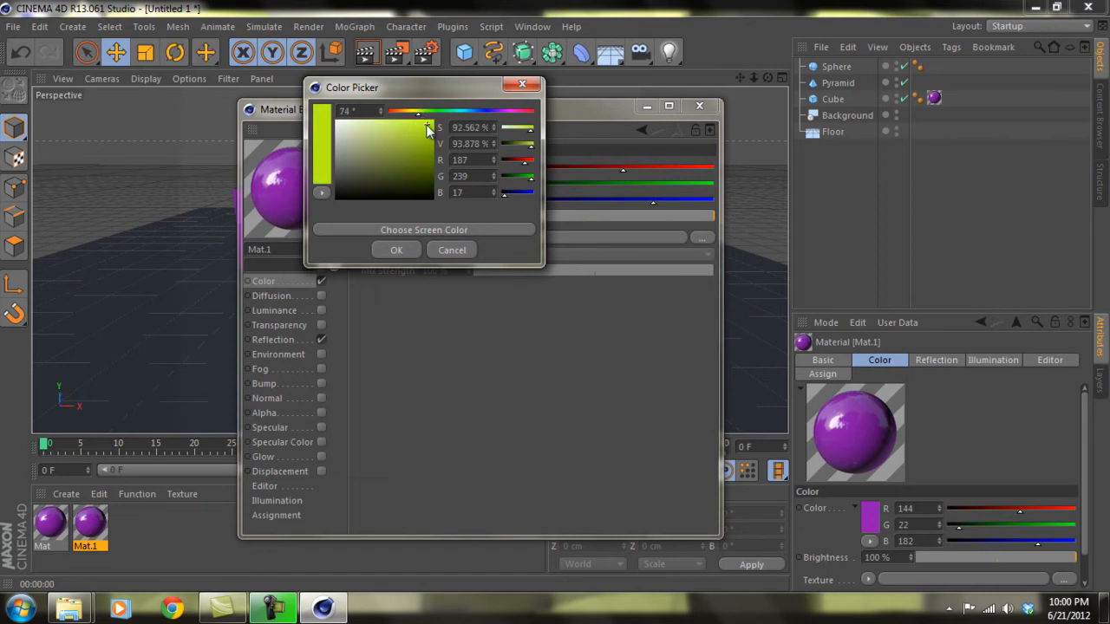
click(404, 248)
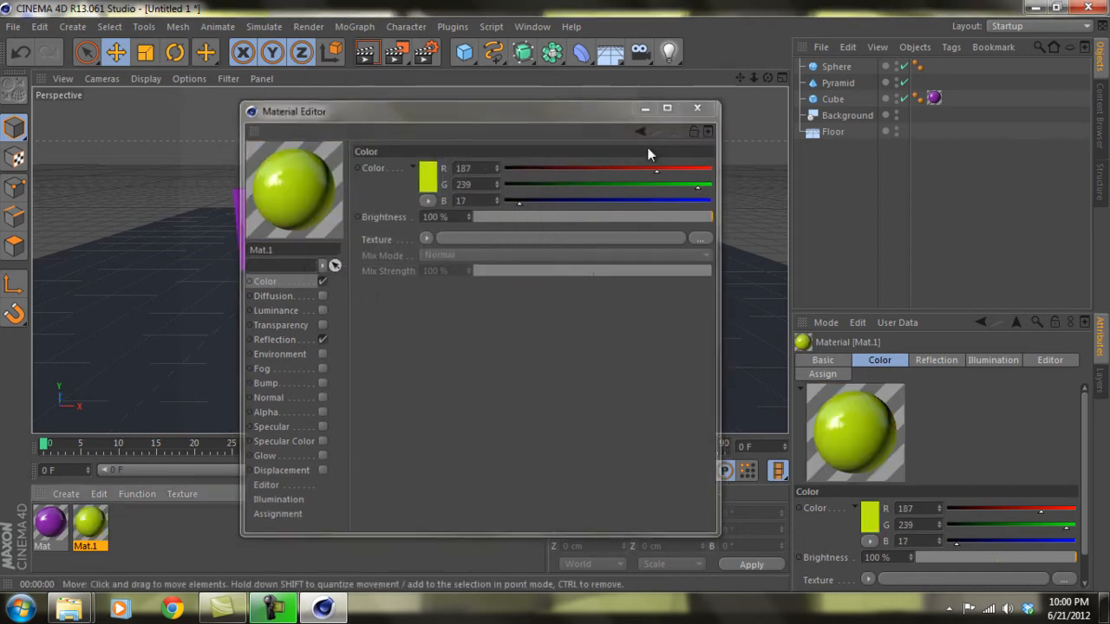
click(699, 106)
Apply the lime green material to the pyramid, then duplicate that material
drag(90, 523, 839, 130)
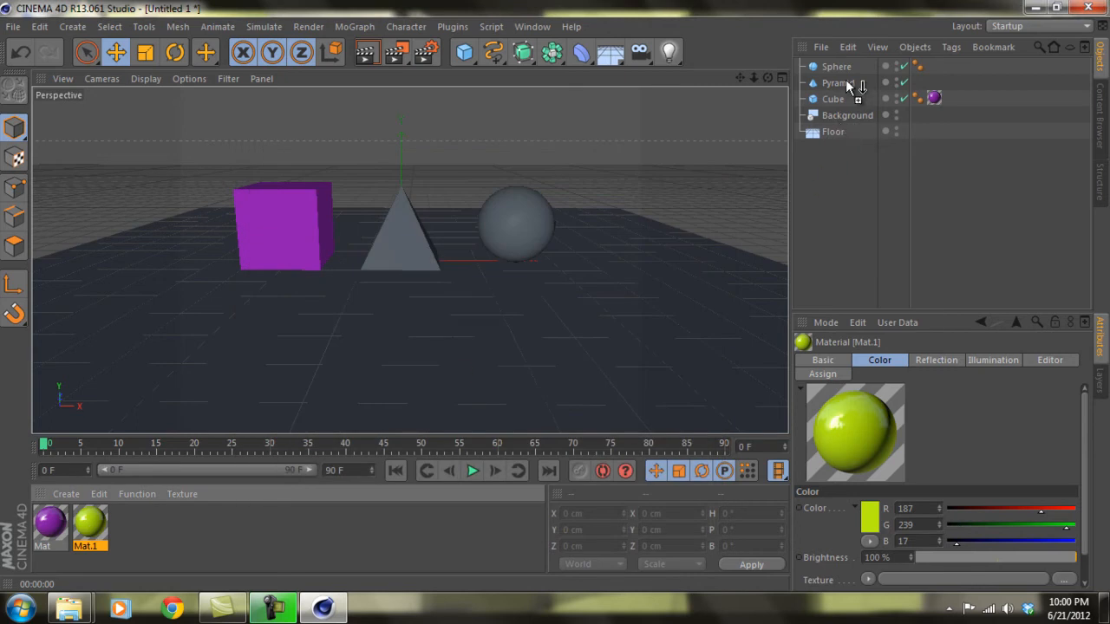
drag(845, 79, 846, 82)
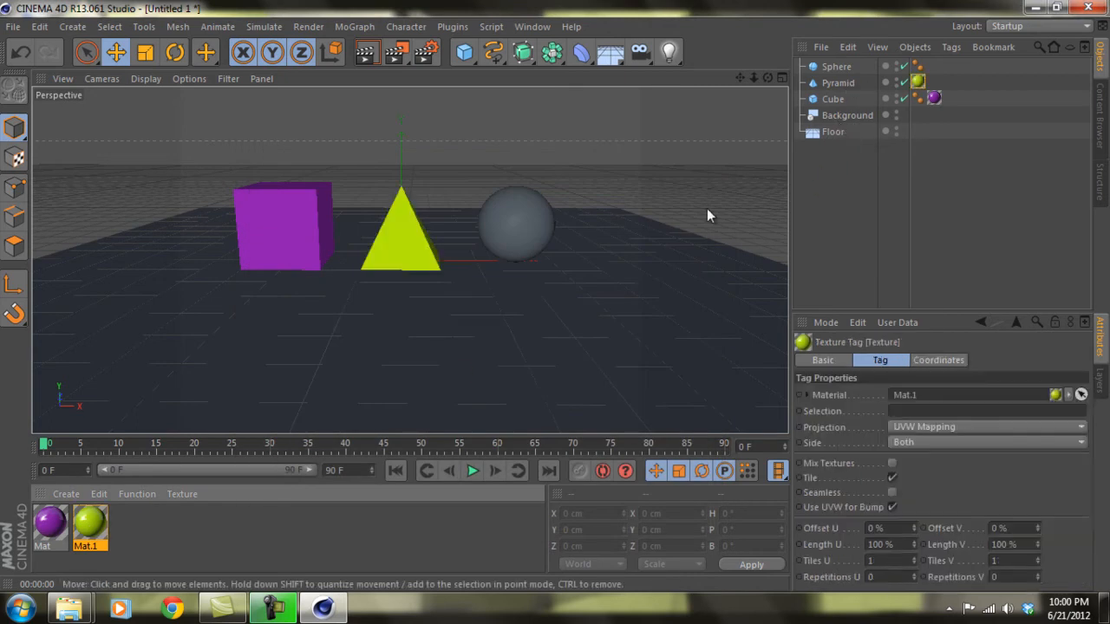
click(129, 528)
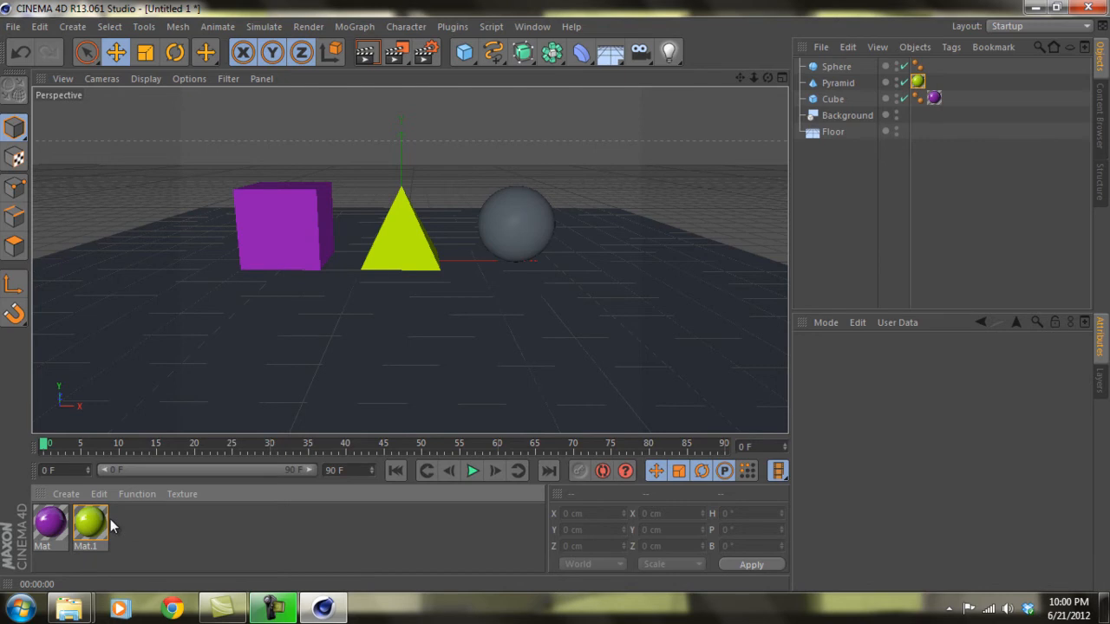
double_click(143, 524)
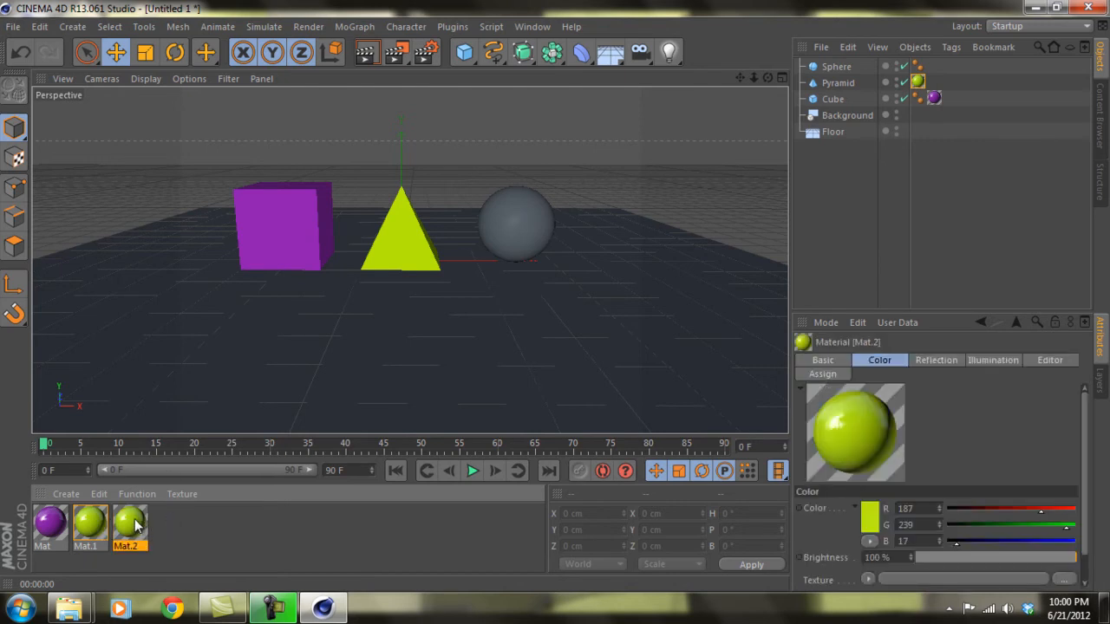
Change the duplicated lime green material's color to orange (R 239, G 165, B 17) and apply it to the sphere
double_click(137, 524)
click(428, 178)
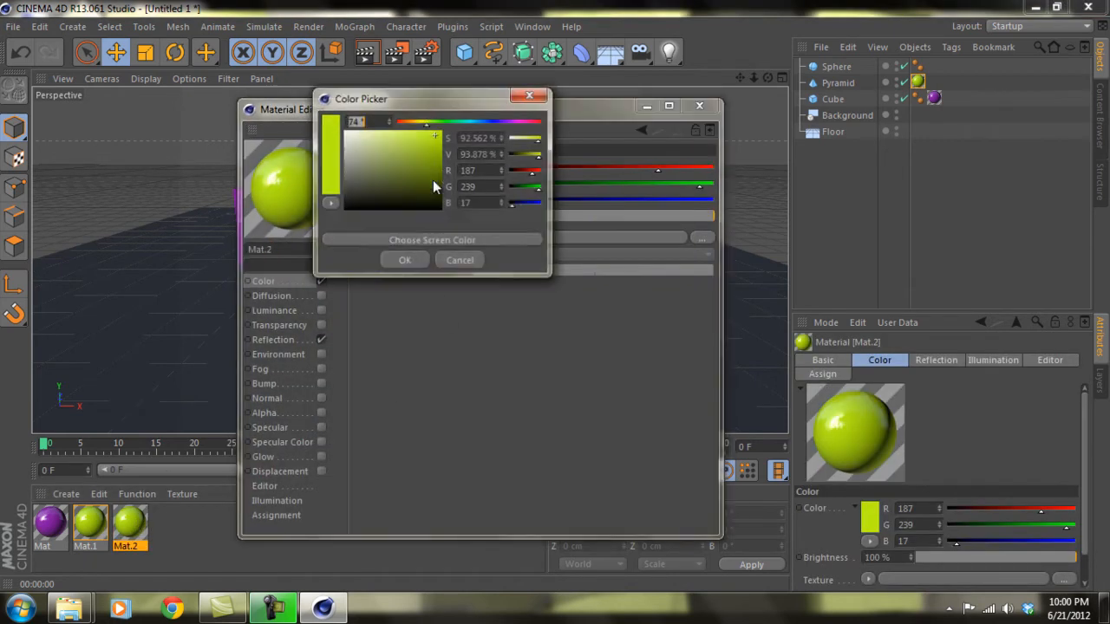
click(411, 121)
drag(411, 122, 414, 124)
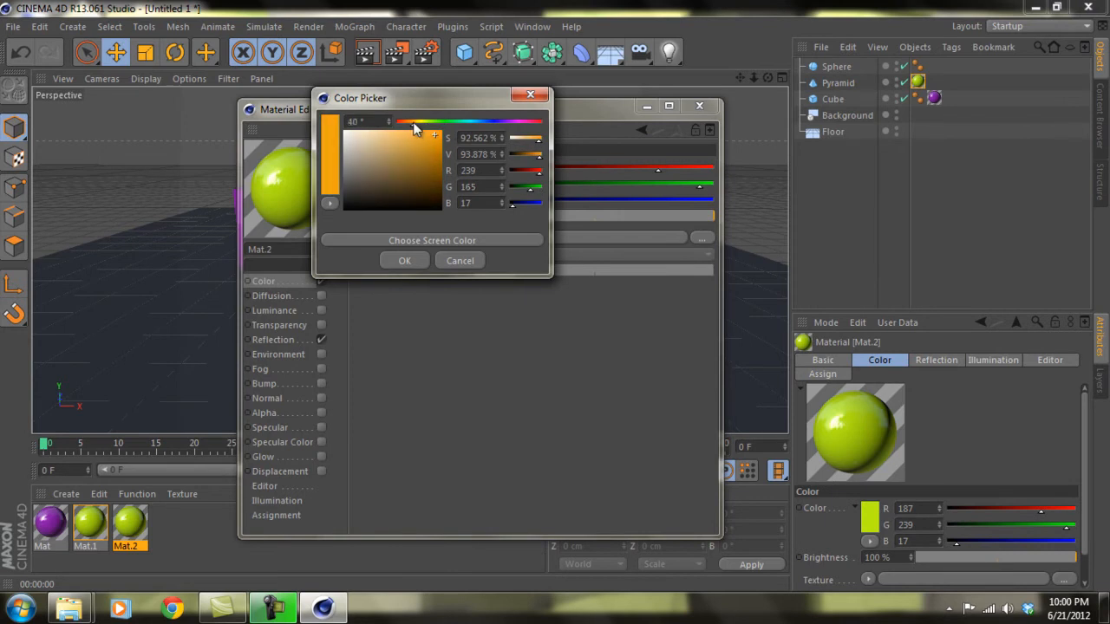
click(409, 261)
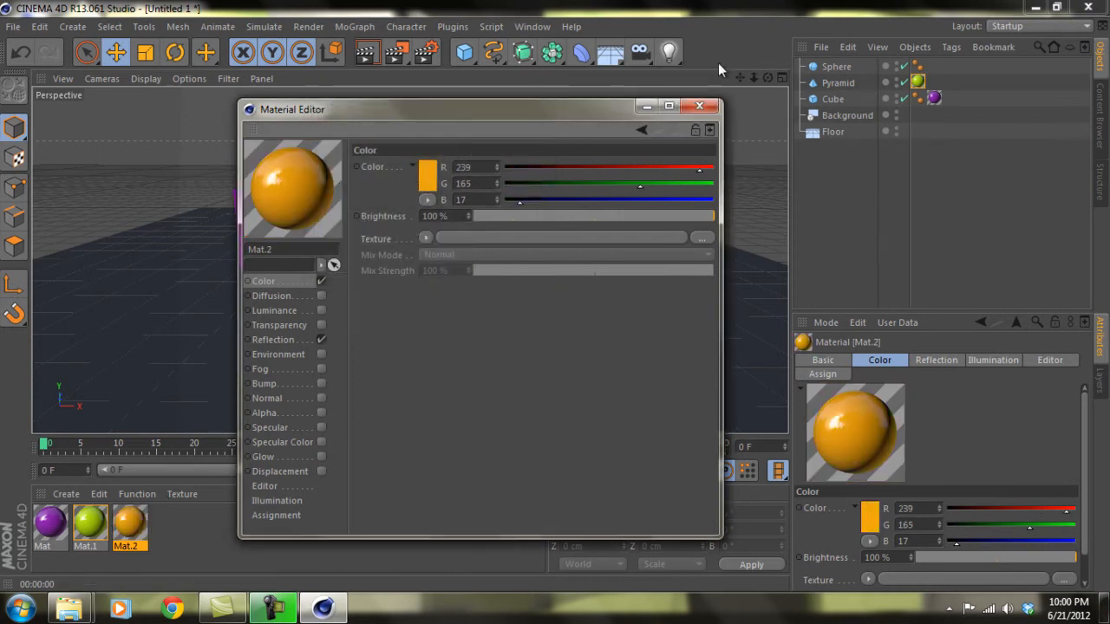
click(699, 106)
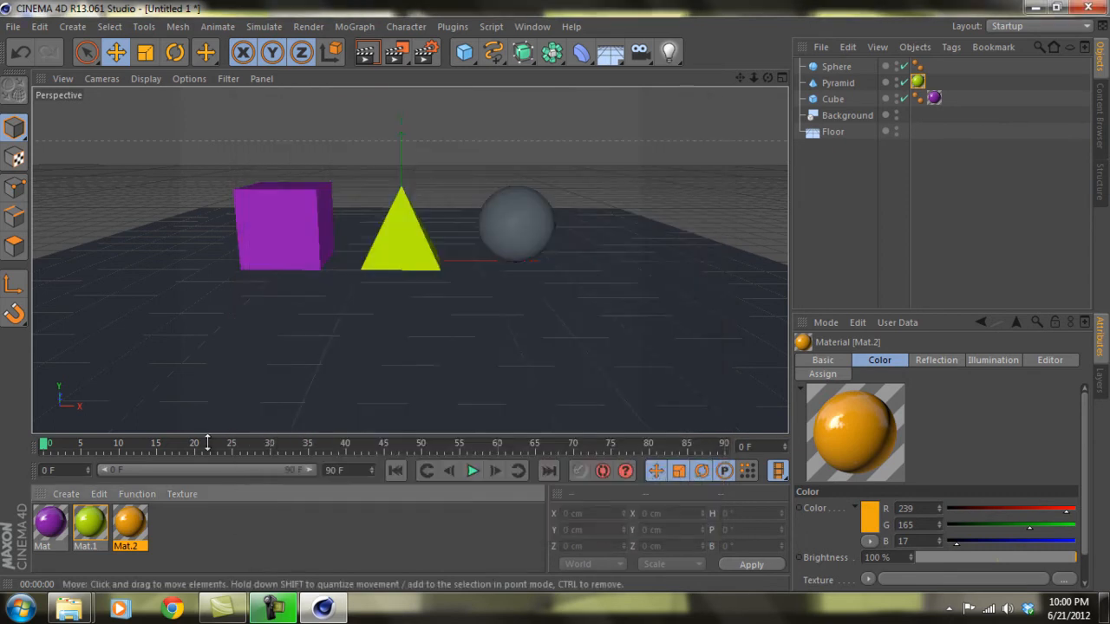
drag(130, 524, 836, 67)
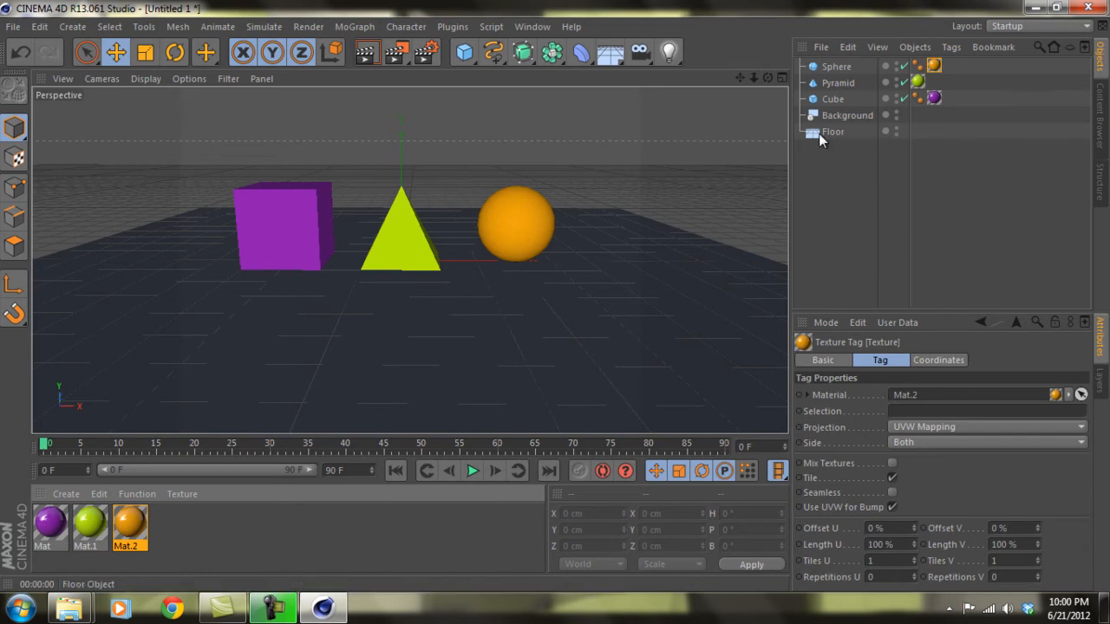
Compare renders of the orange sphere with Render Perfect switched off and then back on
click(836, 66)
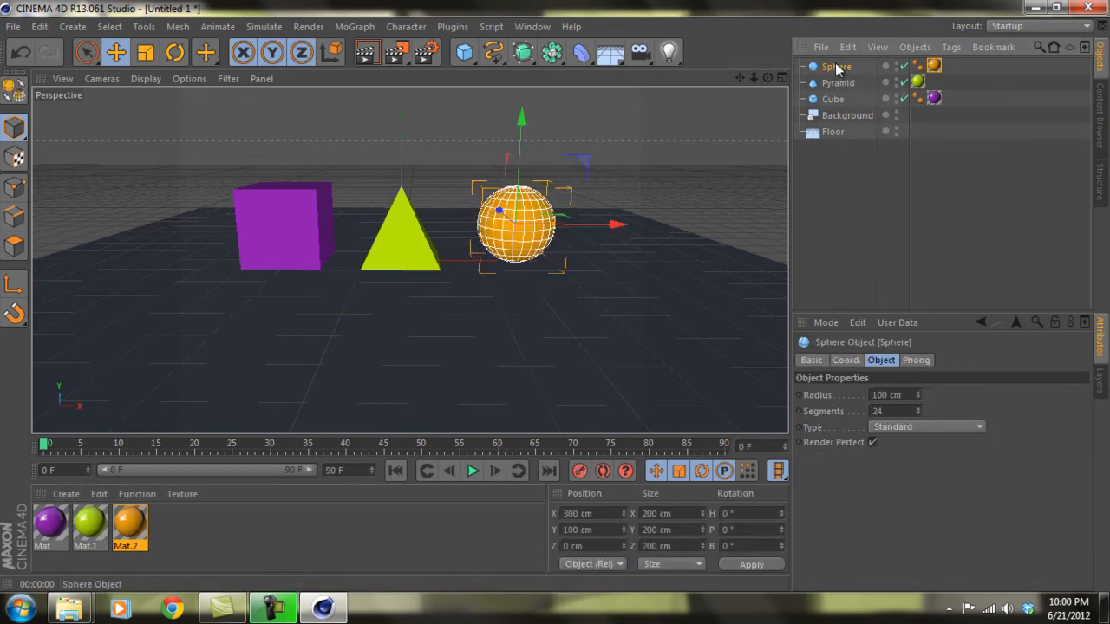
double_click(896, 410)
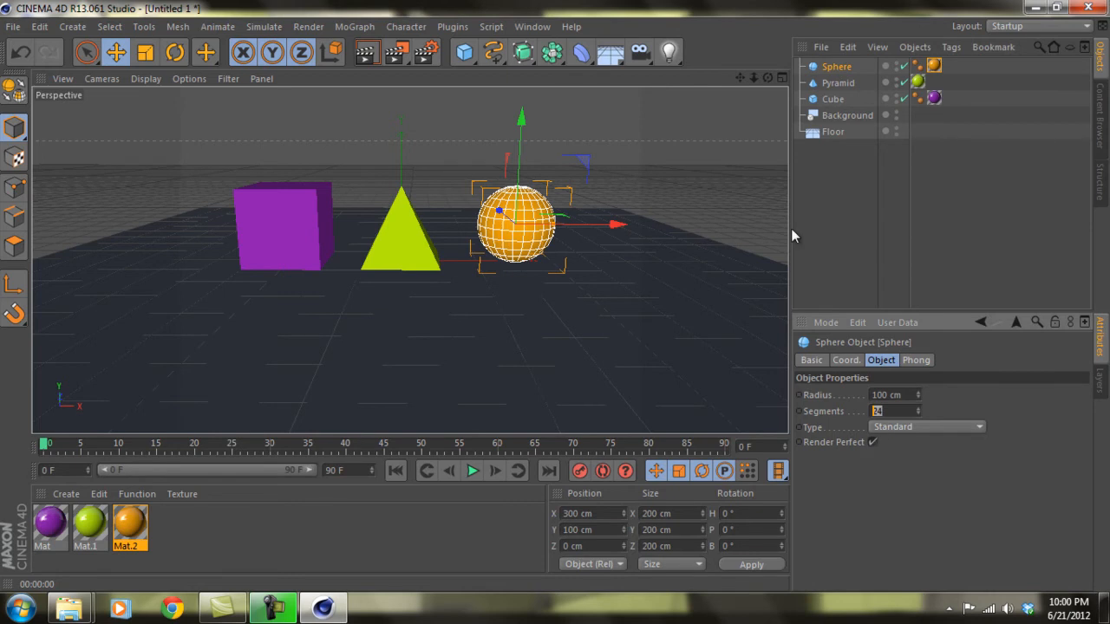
drag(740, 77, 582, 183)
scroll(400, 247, up, 2)
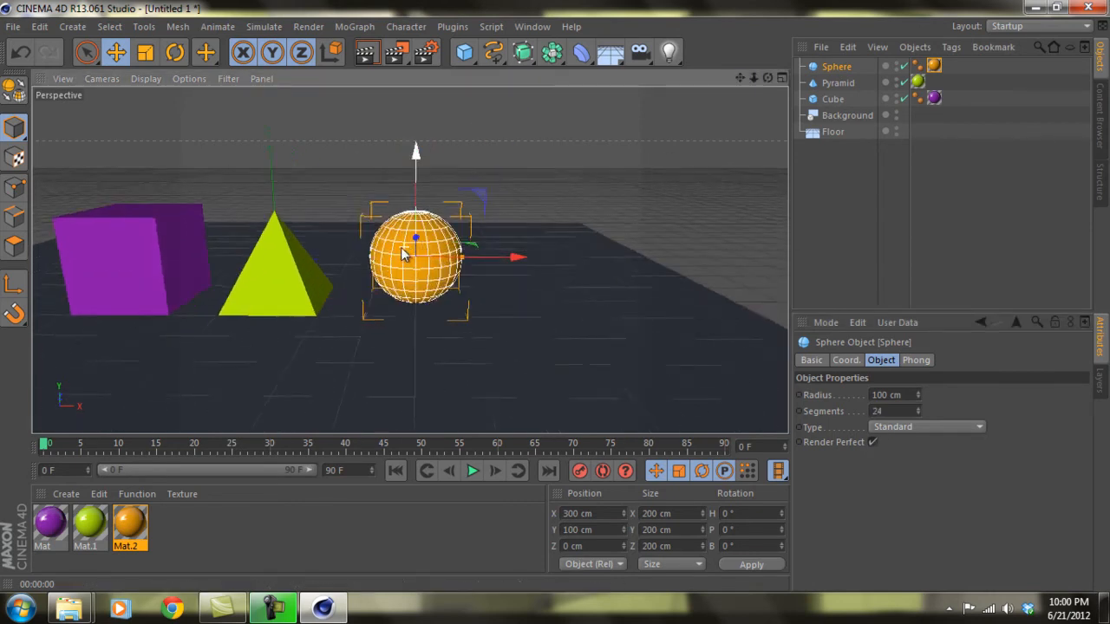
scroll(401, 248, up, 5)
drag(741, 78, 542, 298)
scroll(414, 260, up, 3)
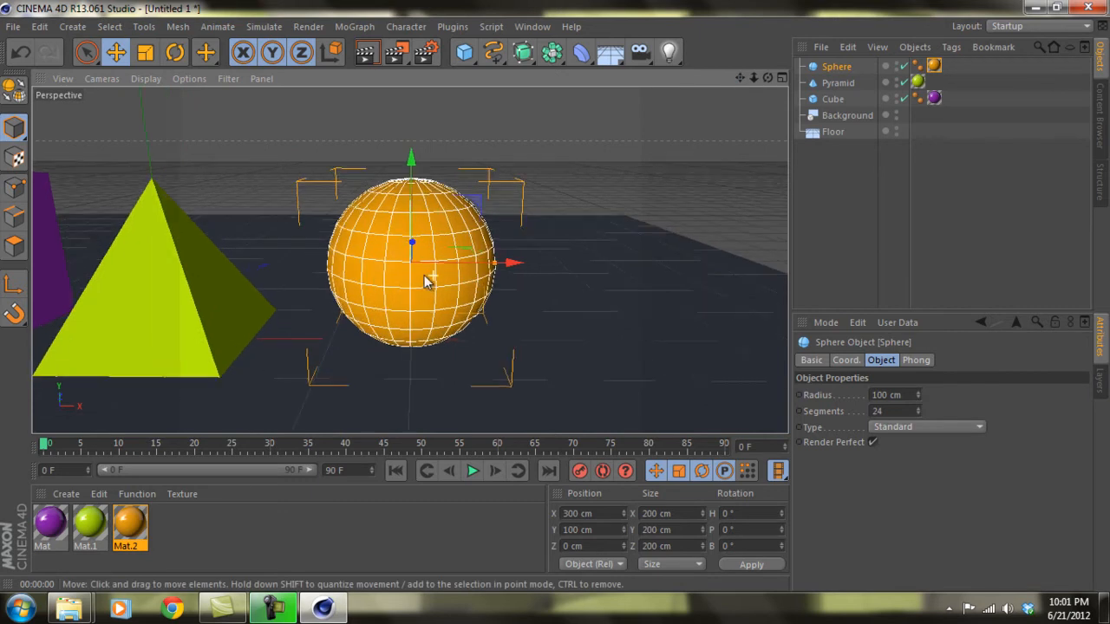
click(872, 443)
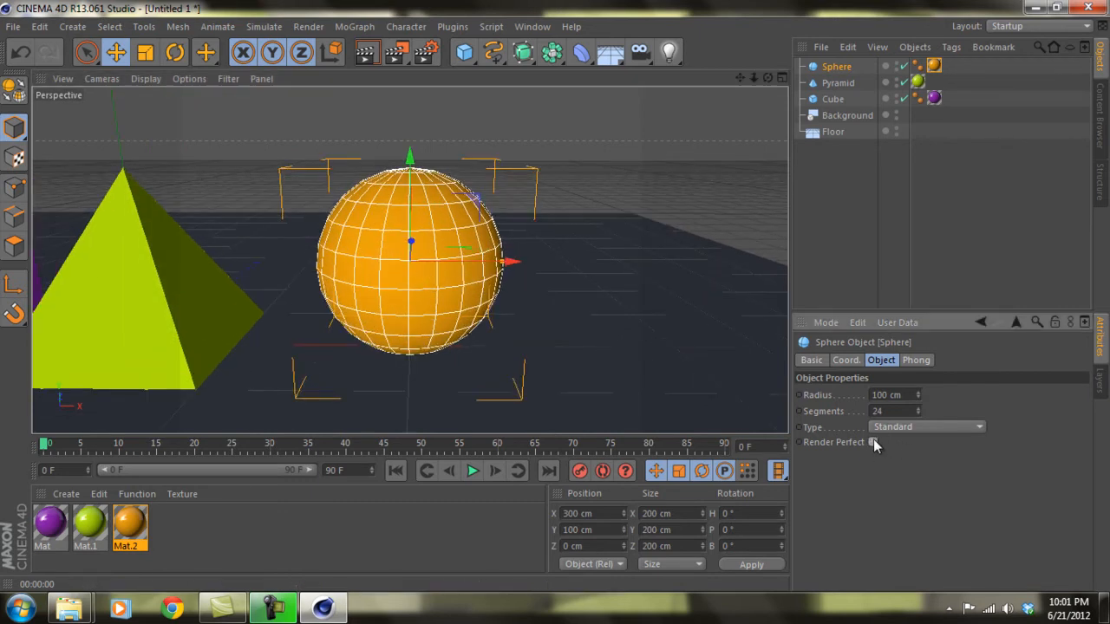
key(ctrl+r)
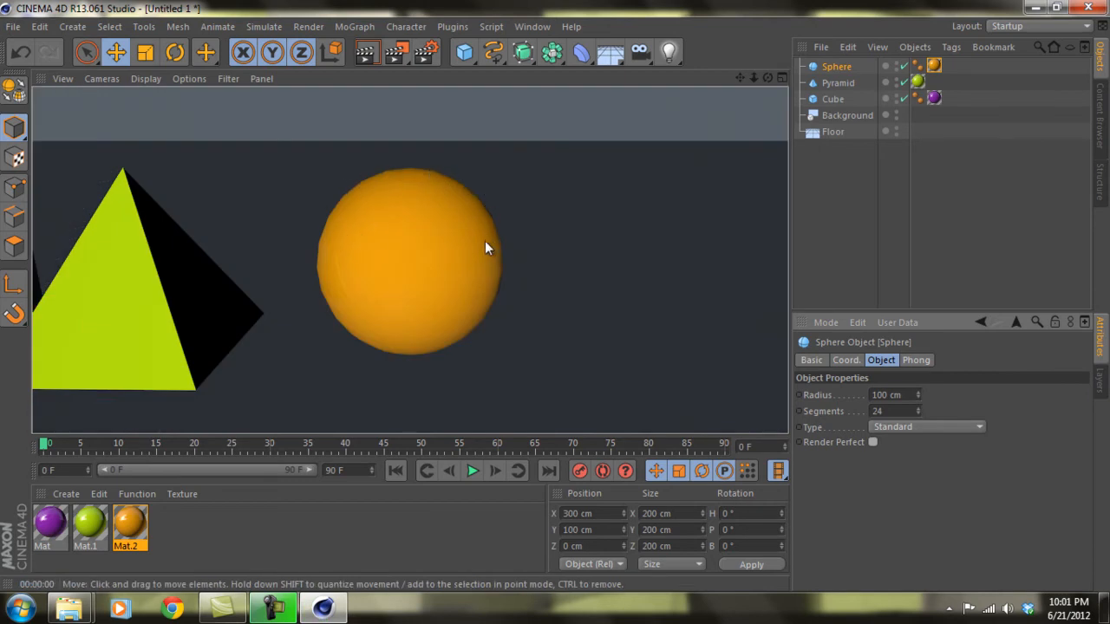
click(872, 443)
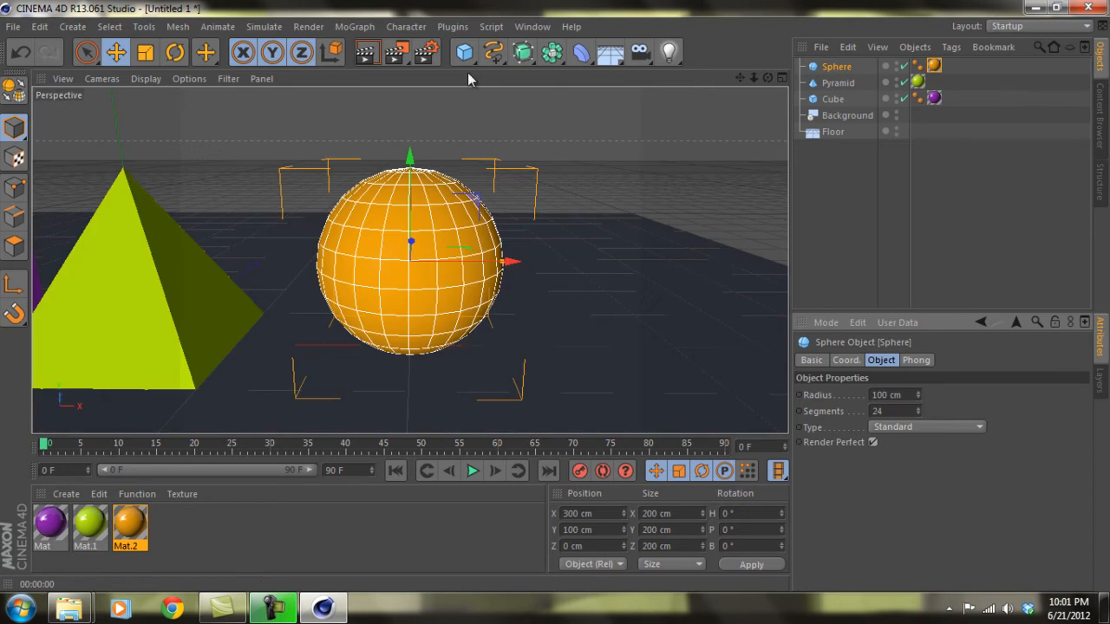
click(365, 52)
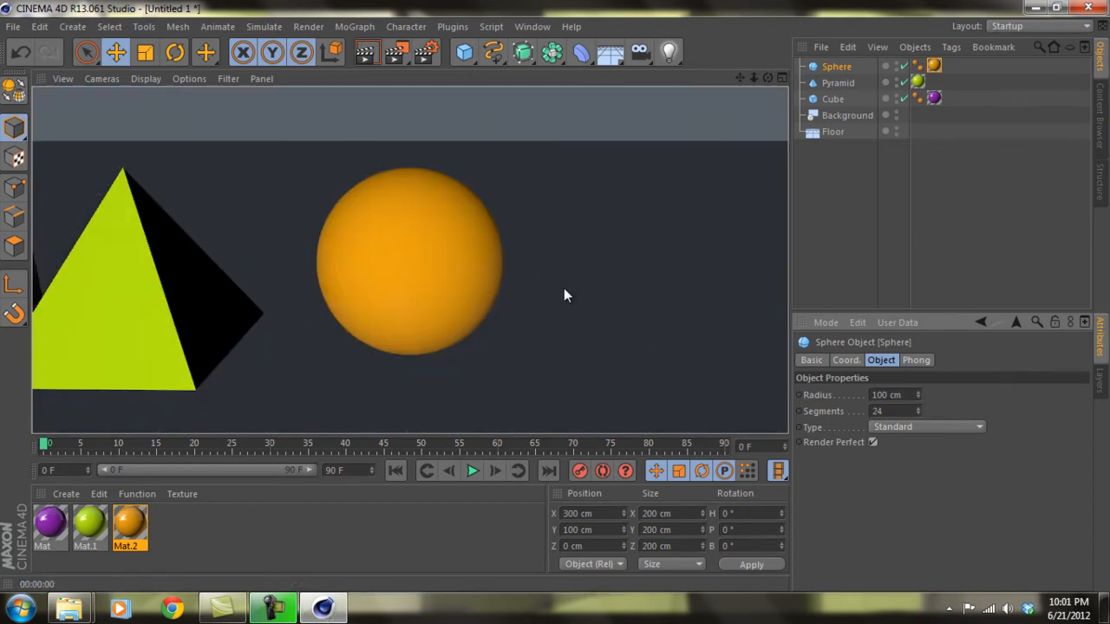
Set the orange sphere's segments to 72, check its render with Render Perfect off, and turn that option back on
click(878, 411)
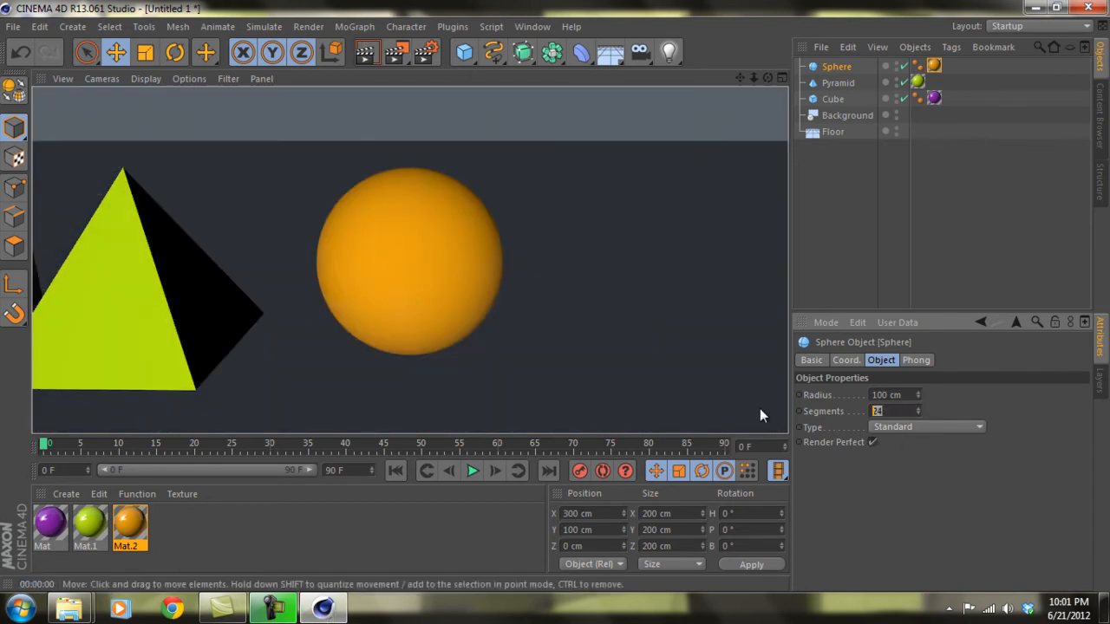
text(72)
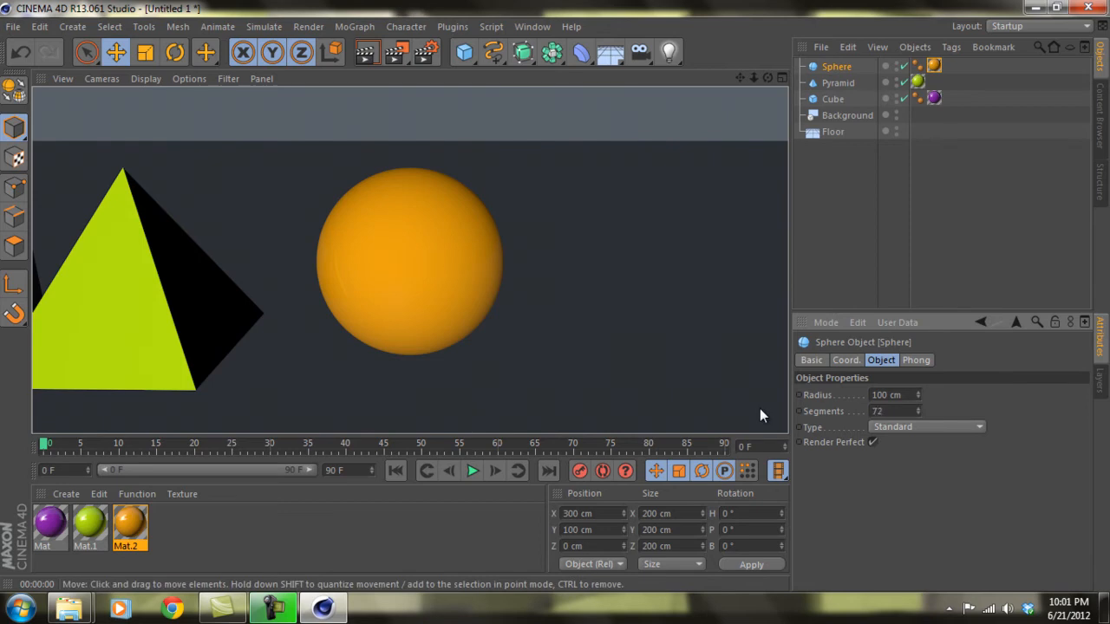
key(Return)
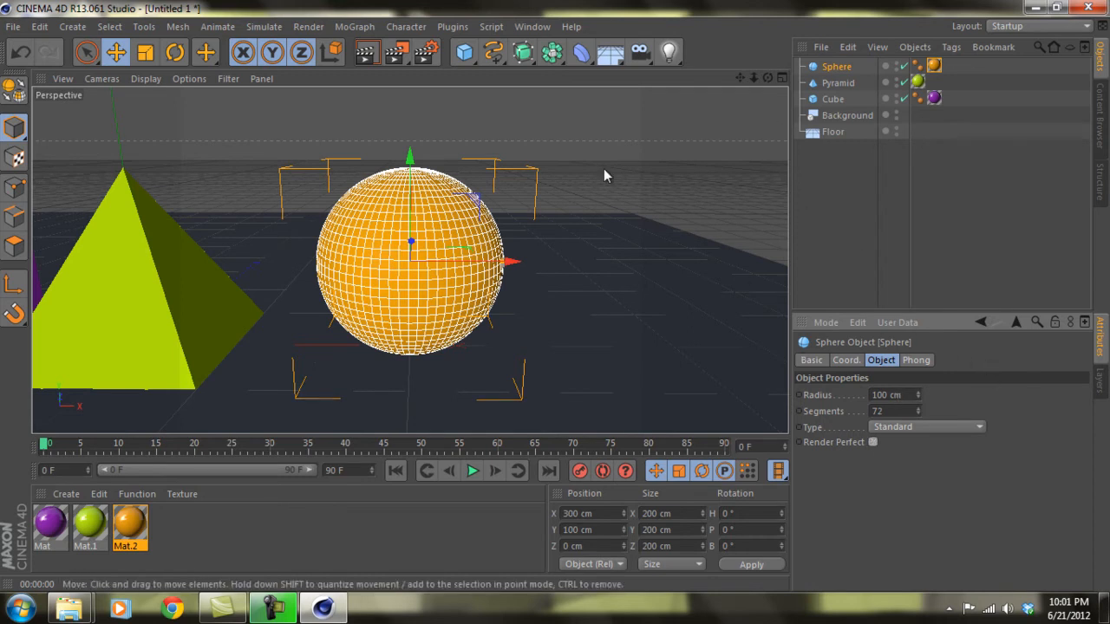
click(365, 53)
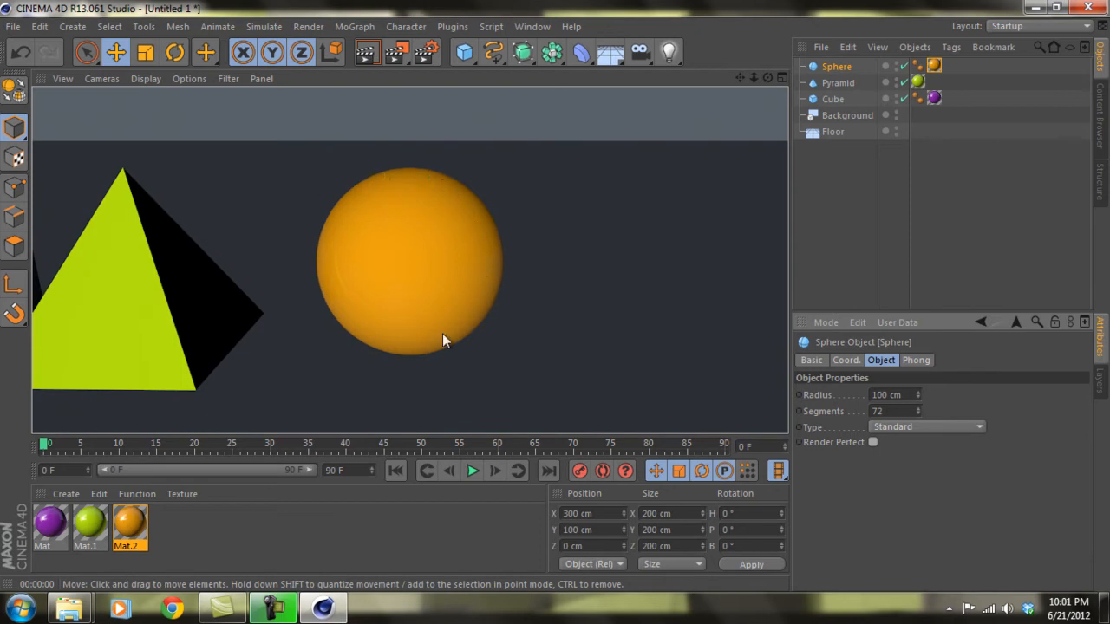
click(873, 443)
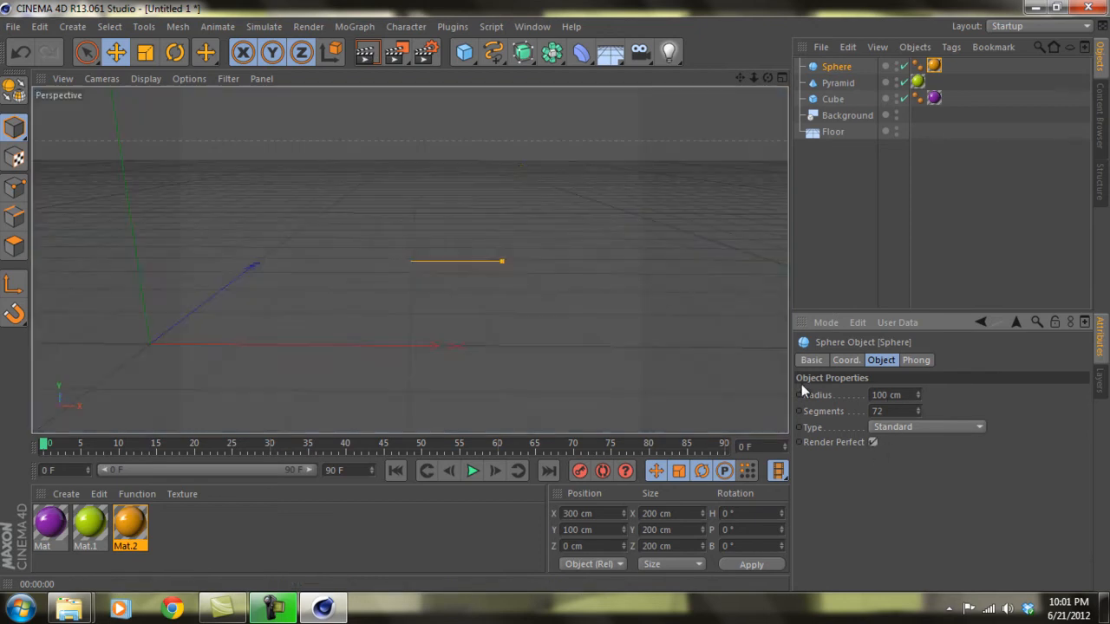
Add a second sphere primitive to the scene
scroll(417, 219, down, 6)
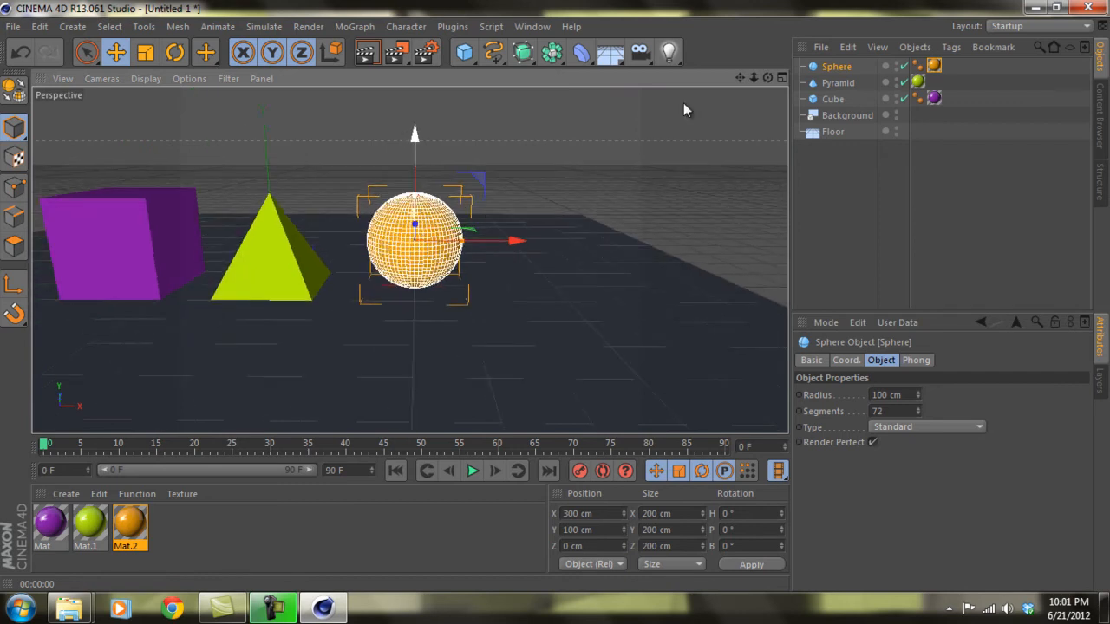
drag(742, 84, 558, 300)
scroll(480, 236, down, 3)
drag(739, 78, 555, 298)
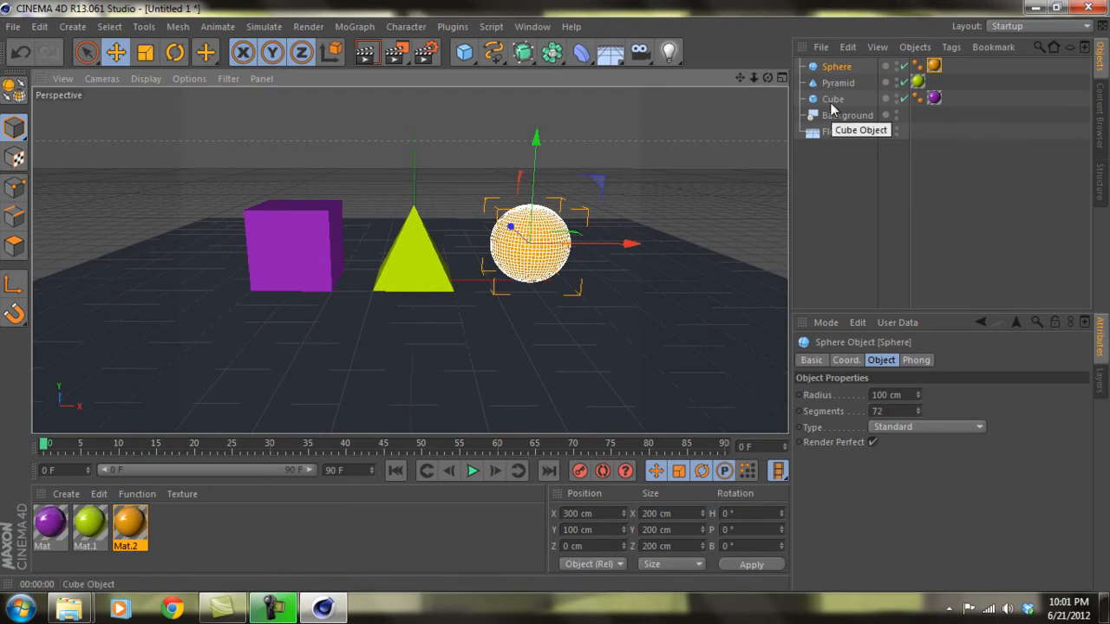
scroll(538, 237, down, 3)
drag(768, 78, 555, 299)
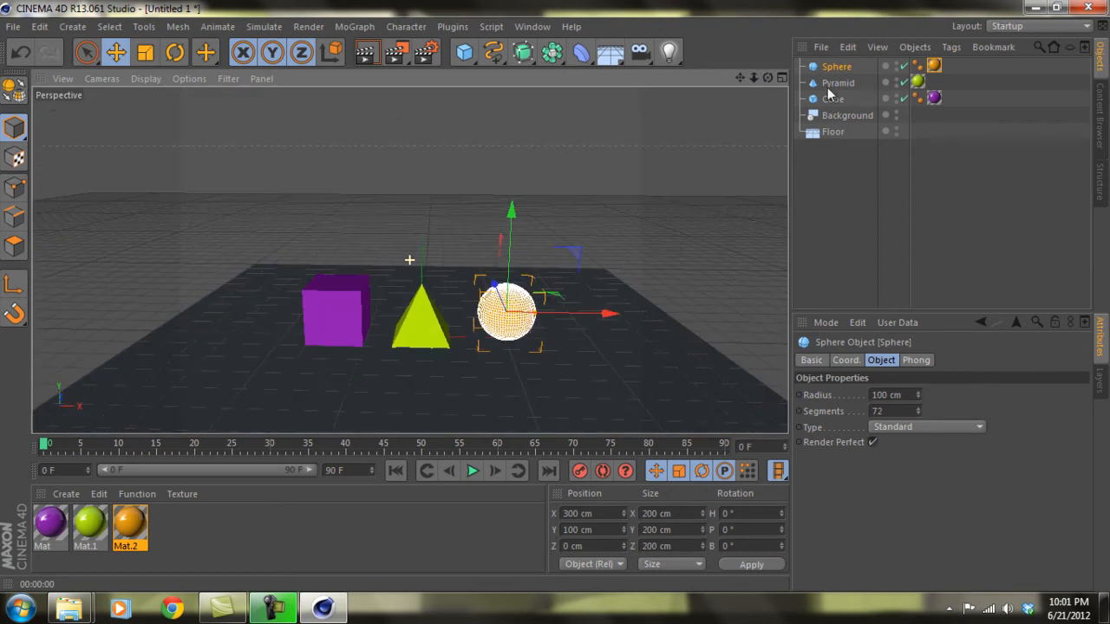
click(852, 169)
drag(469, 57, 779, 103)
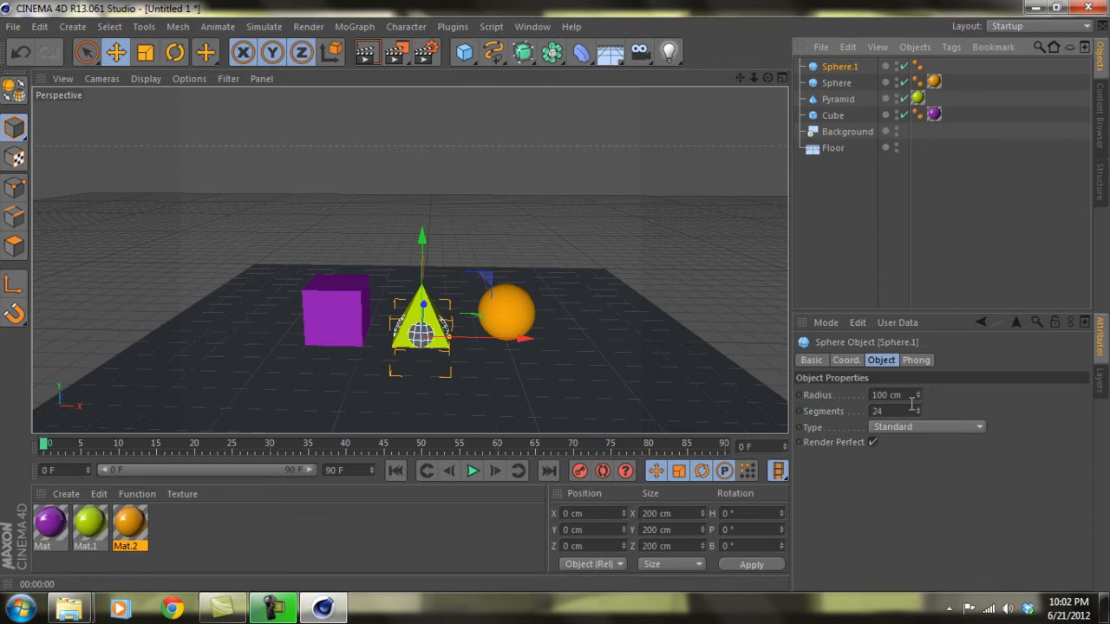
Set the new sphere's segments to 72
drag(902, 413, 864, 411)
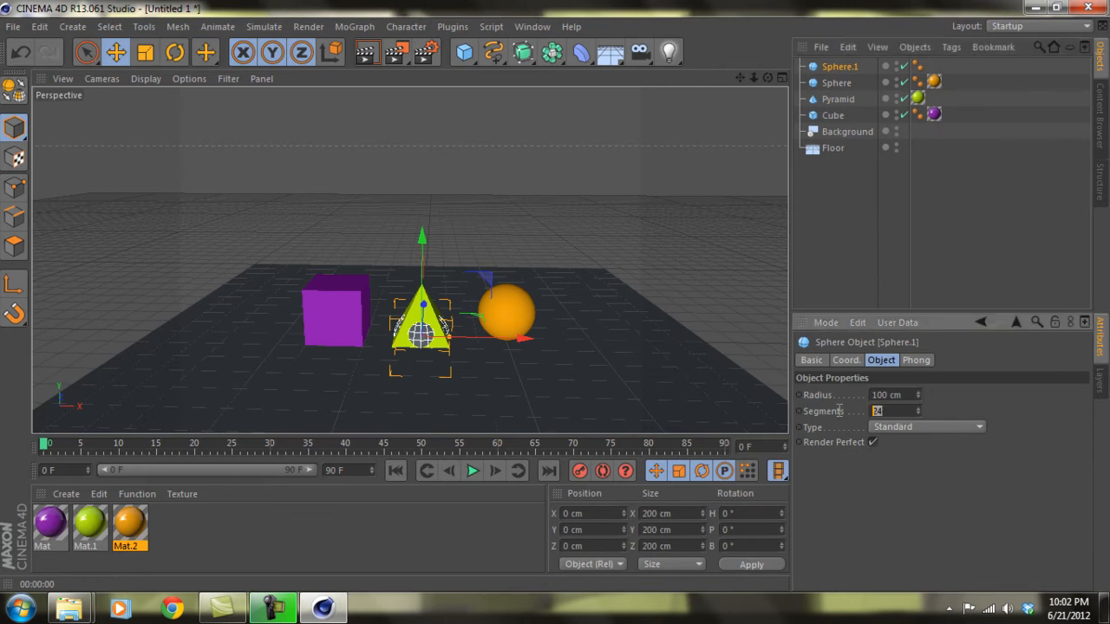
text(8)
key(BackSpace)
text(72)
key(Return)
Raise the new sphere to about Y 1205 cm and set its radius to 200 cm
drag(424, 260, 432, 79)
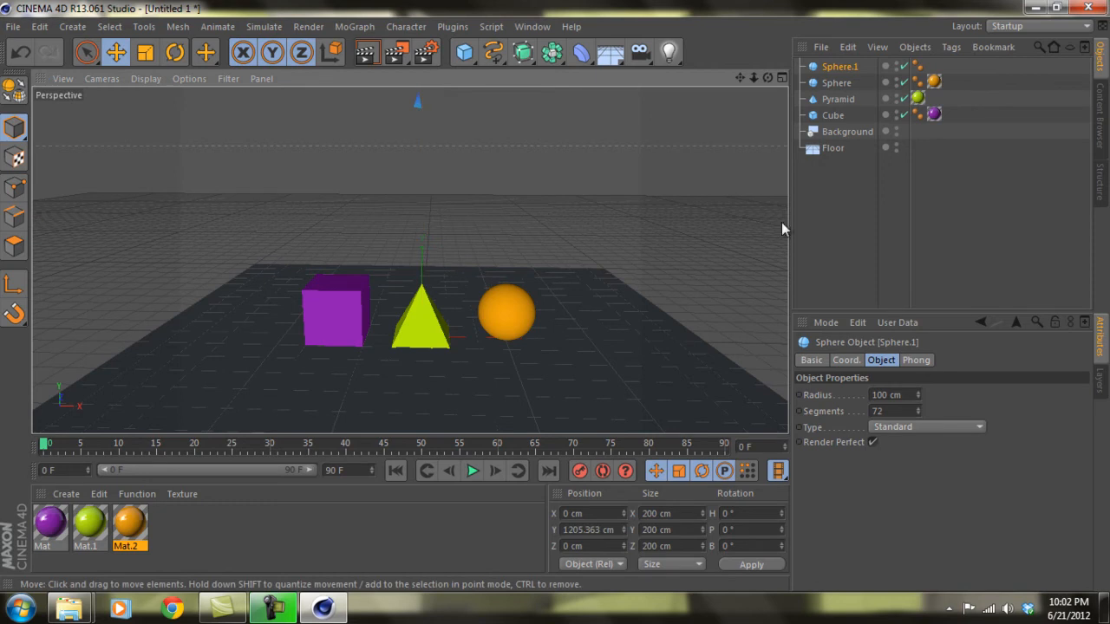
drag(767, 77, 823, 244)
double_click(886, 395)
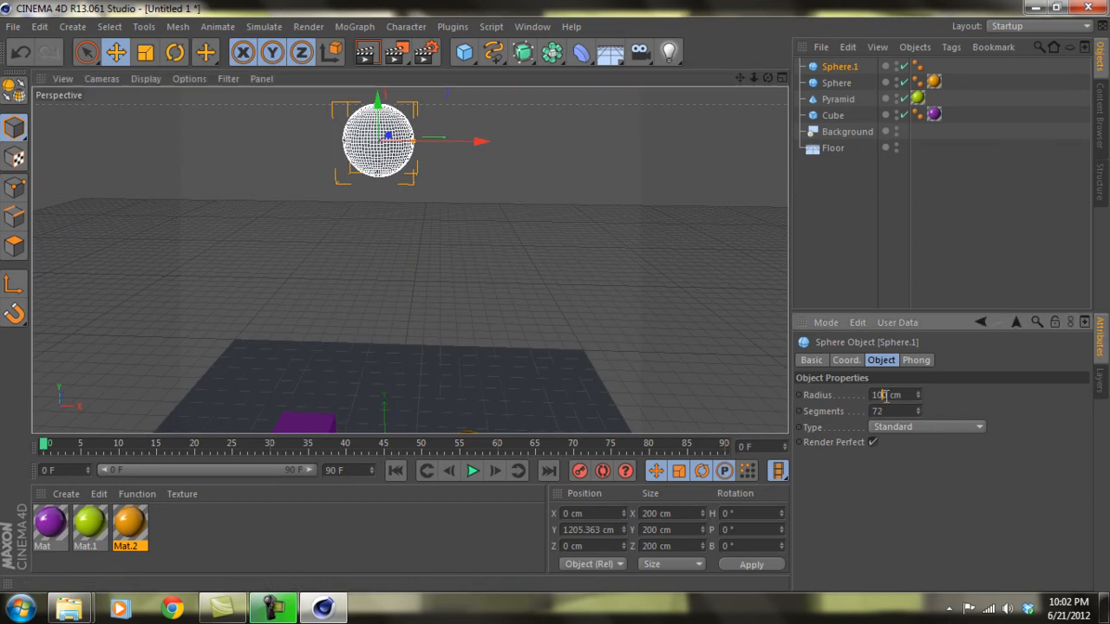
text(200)
key(Return)
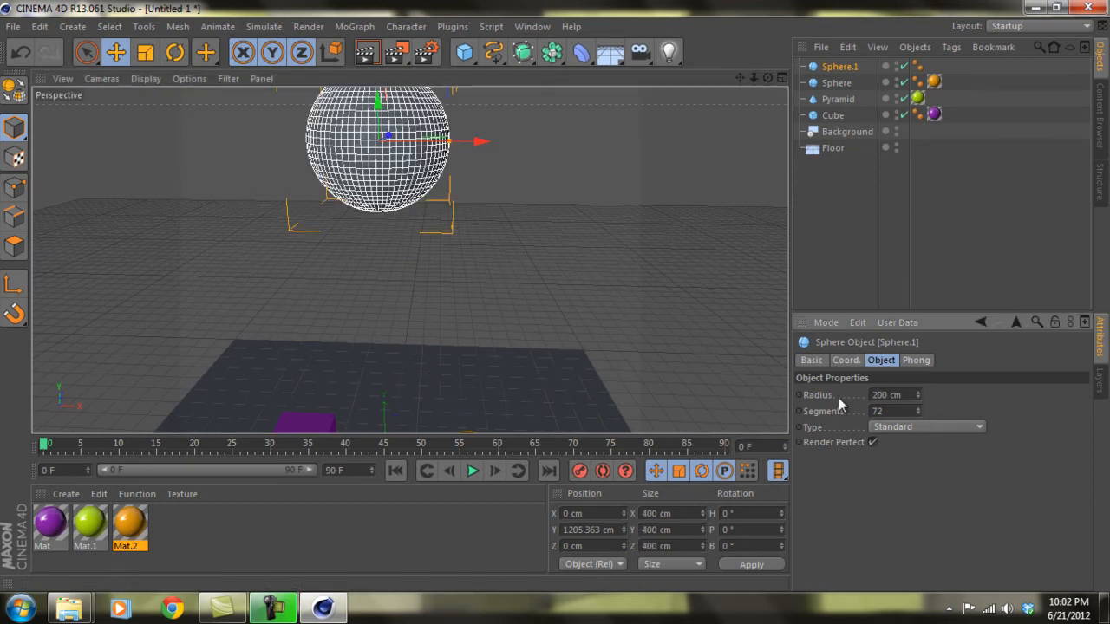
Move the new sphere off the floor's edge to about X 400 cm, Y 1061 cm, Z -913 cm
drag(767, 78, 558, 295)
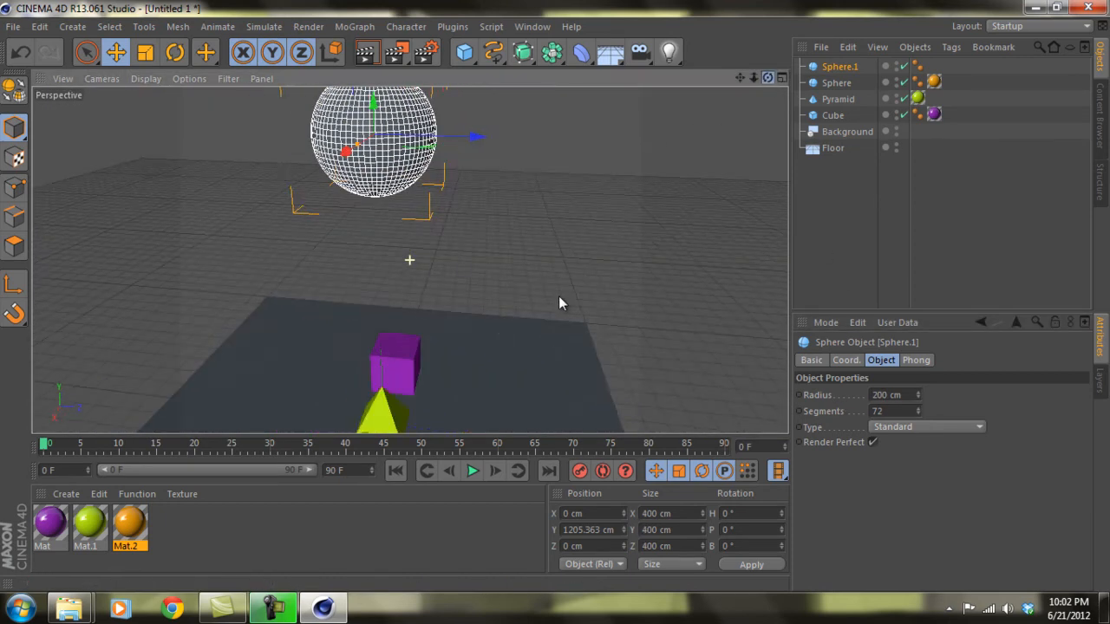
drag(740, 79, 563, 295)
drag(497, 142, 291, 132)
drag(739, 81, 747, 130)
drag(769, 81, 555, 300)
drag(300, 132, 229, 144)
drag(739, 76, 558, 309)
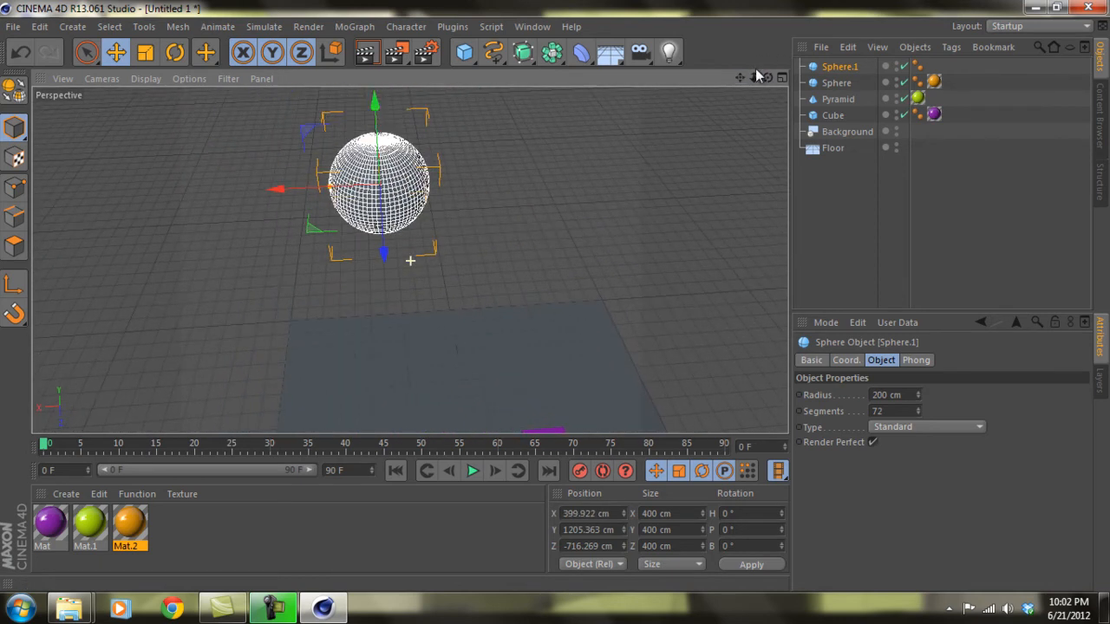
drag(767, 78, 561, 297)
drag(395, 147, 343, 223)
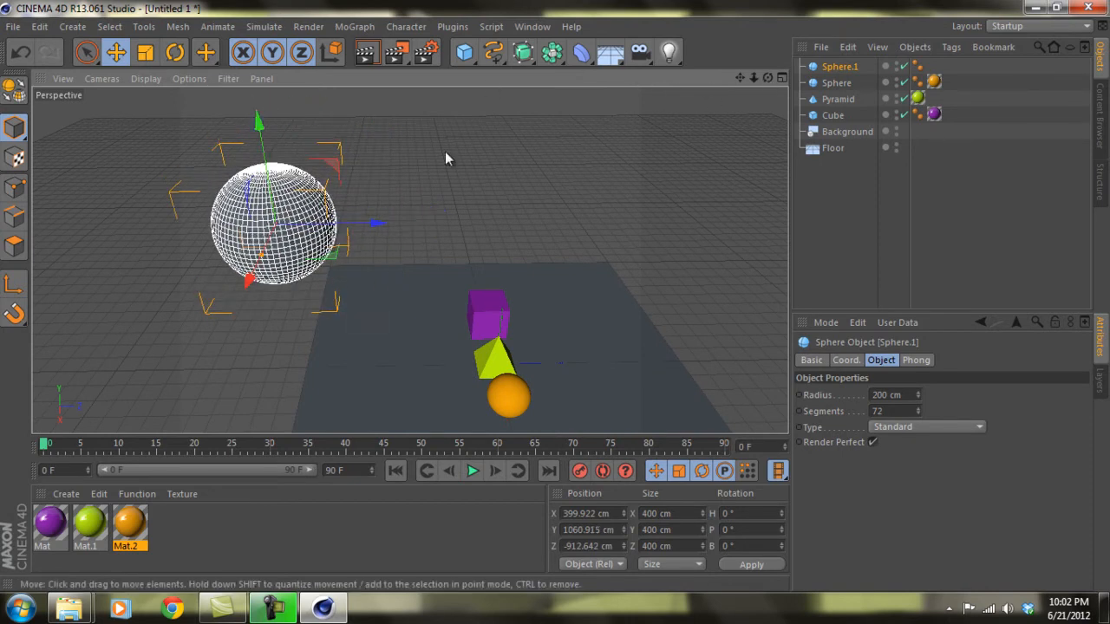
Move the new sphere along the X axis to about -955 cm and deselect it
drag(760, 80, 599, 293)
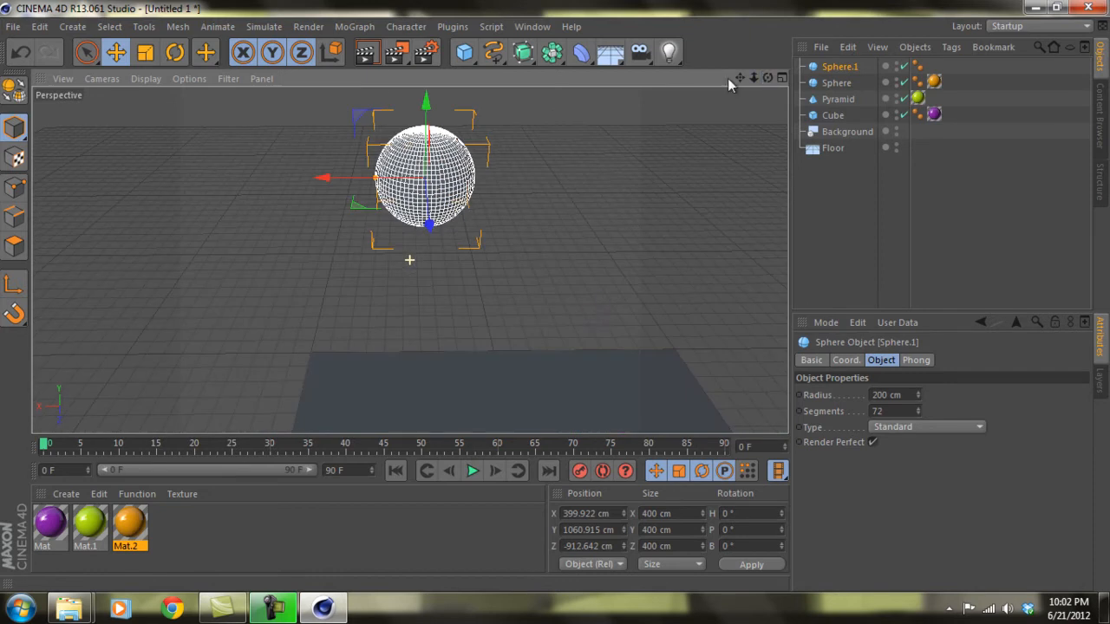
click(348, 177)
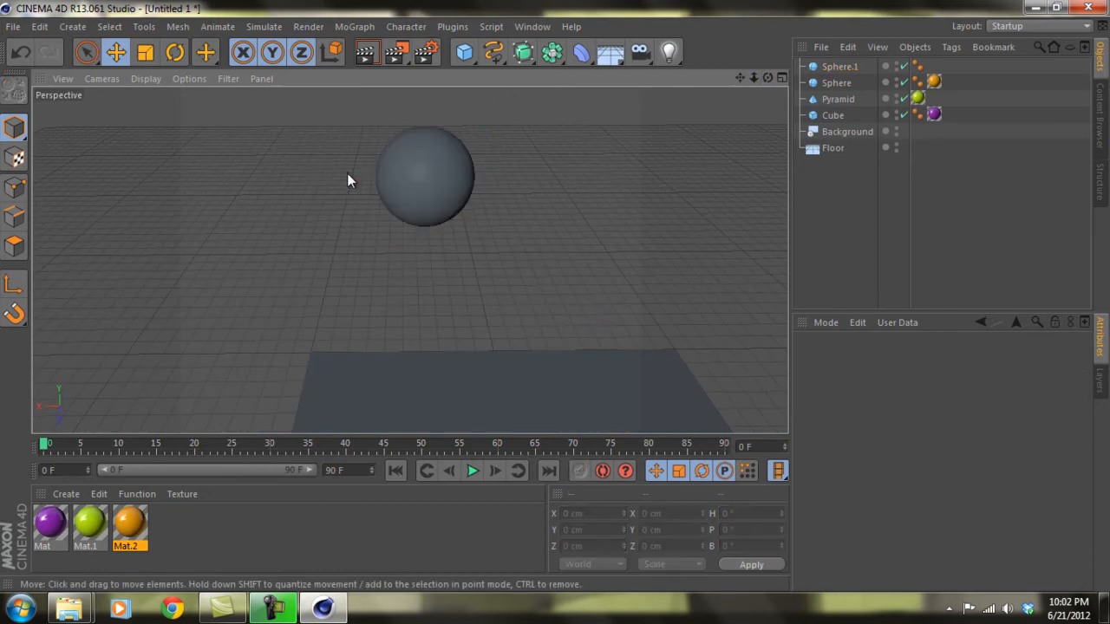
click(427, 170)
drag(344, 184, 680, 181)
drag(769, 79, 522, 301)
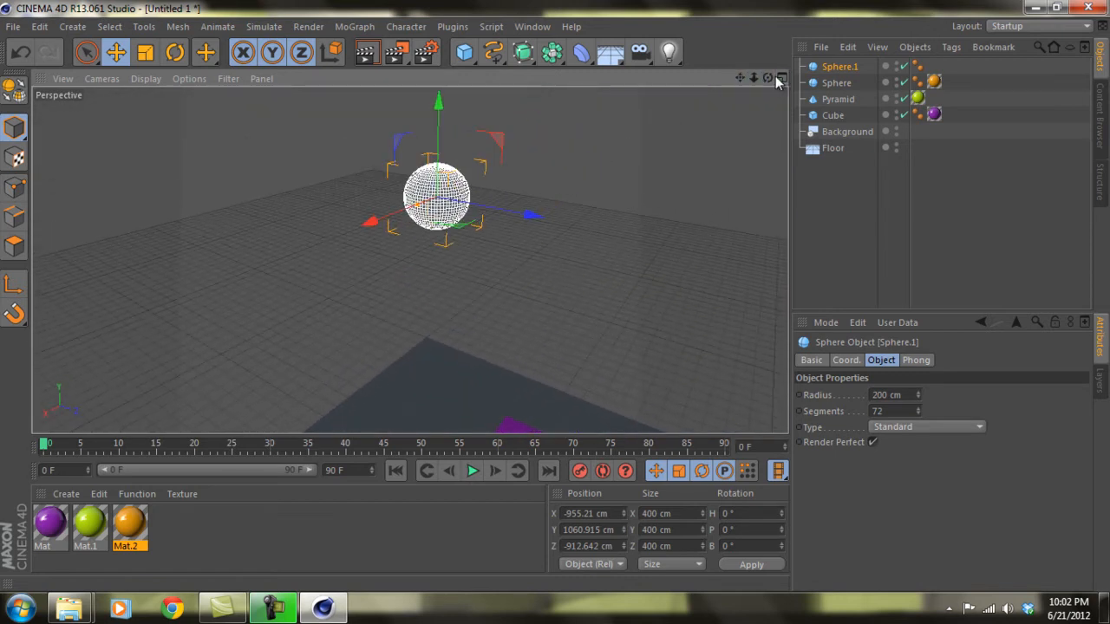
drag(769, 82, 555, 304)
drag(763, 78, 555, 299)
click(848, 188)
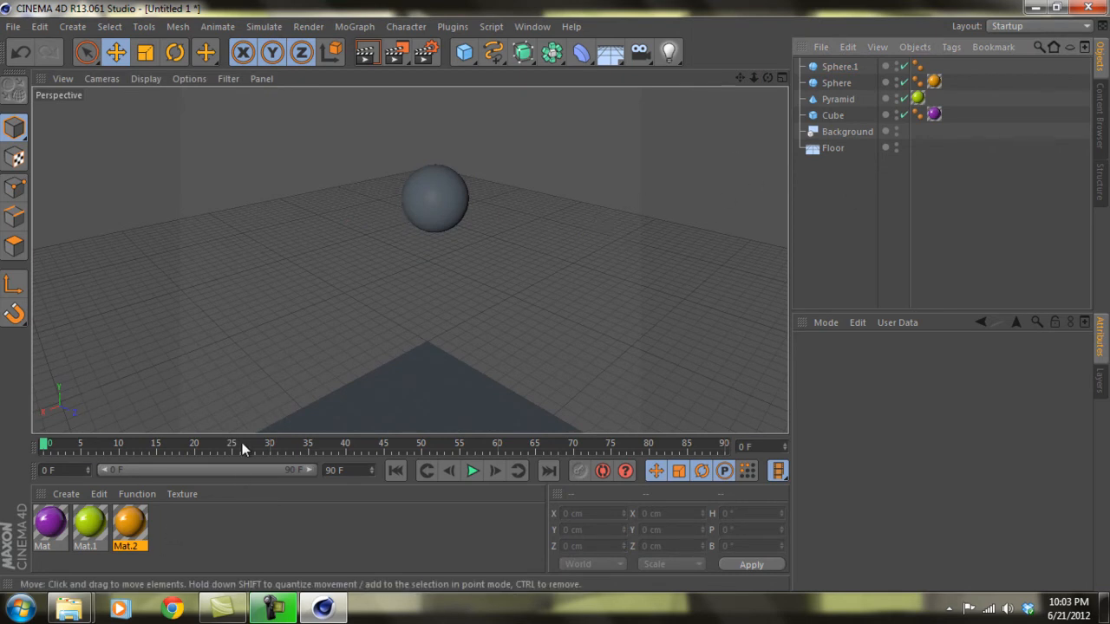
Create a new material with Specular off and white Luminance on, and apply it to the large raised sphere
double_click(176, 524)
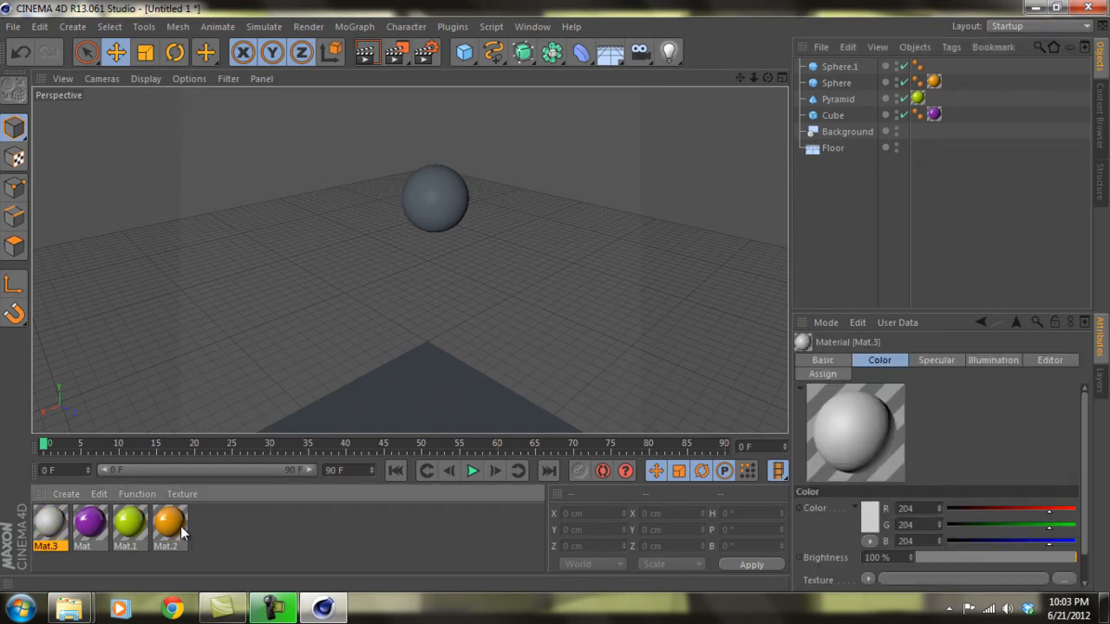
double_click(49, 524)
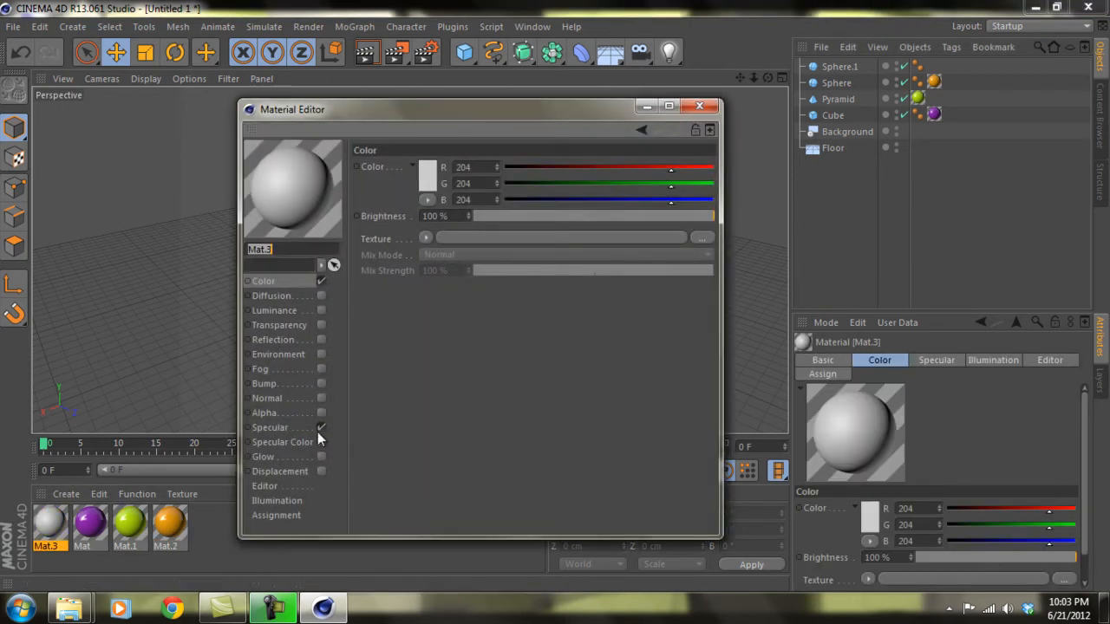
click(322, 428)
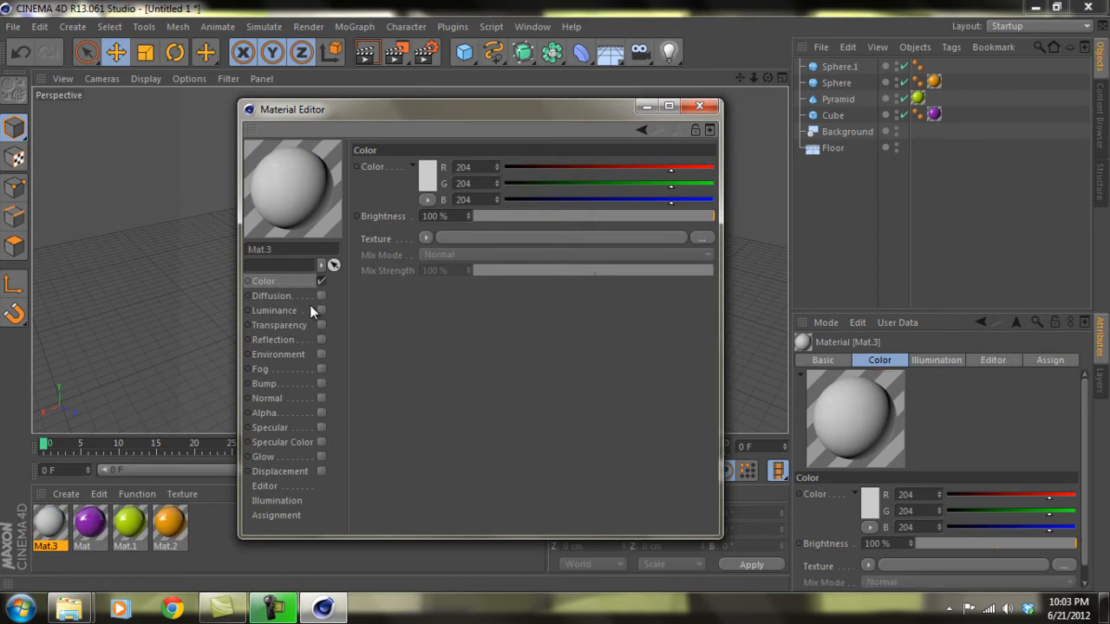
click(312, 310)
click(322, 311)
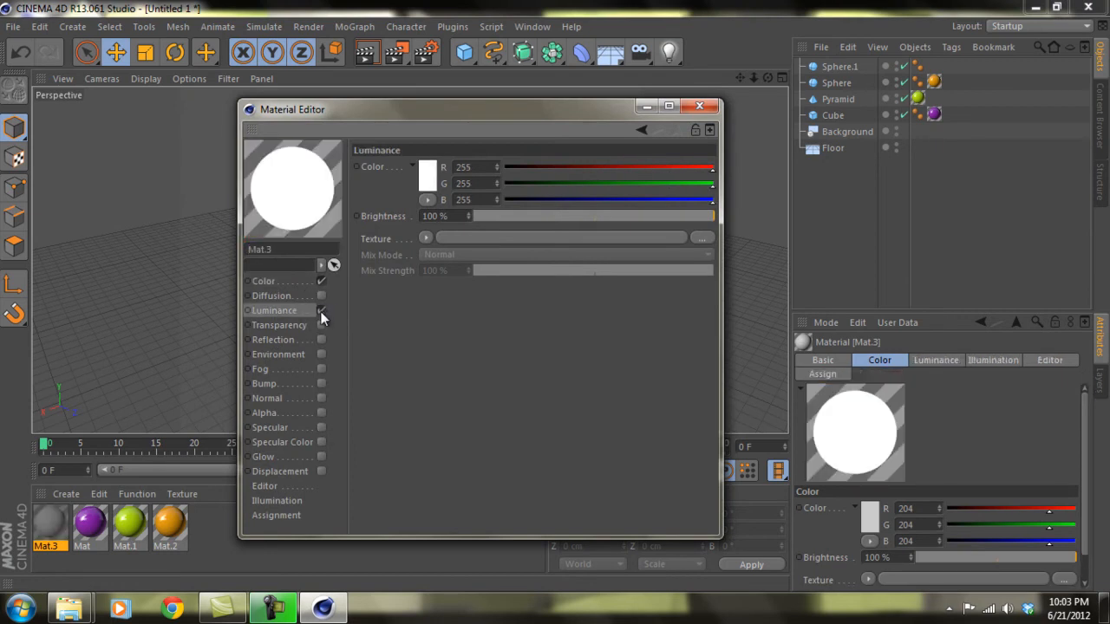
drag(444, 217, 418, 223)
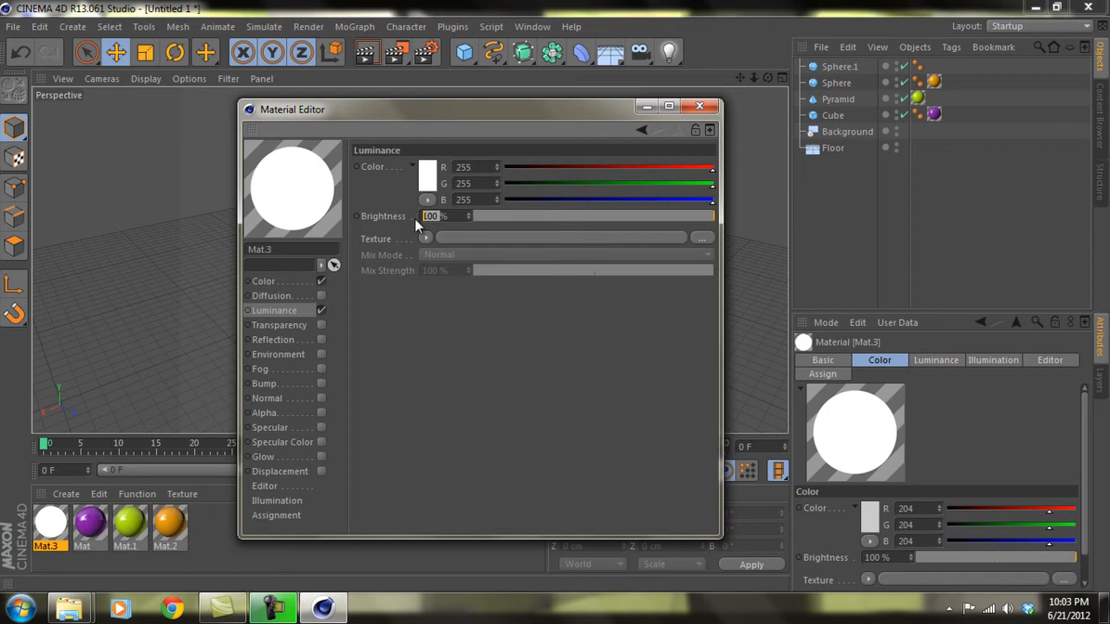
key(Return)
click(699, 106)
drag(52, 529, 839, 69)
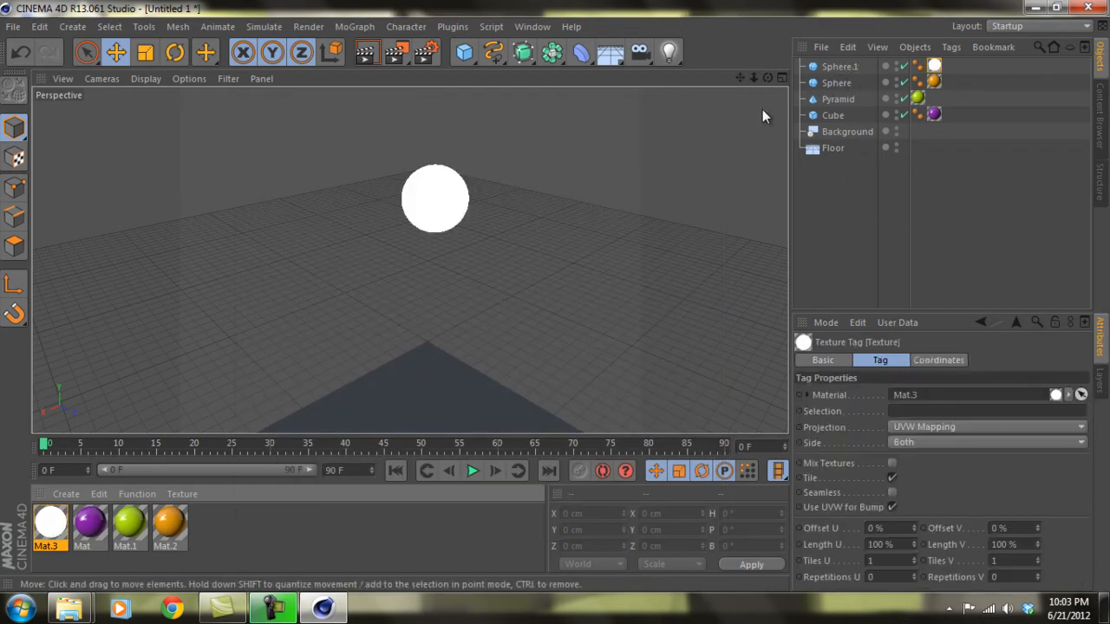
Rename the large raised luminous sphere to LIGHTING SPHERE
double_click(849, 65)
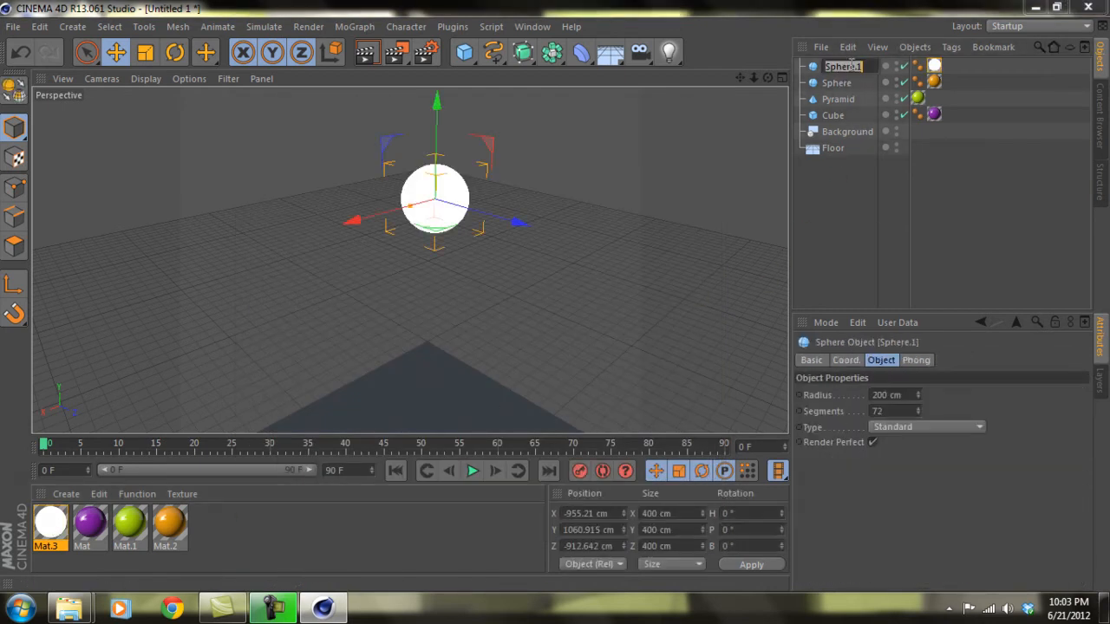
text(LIGHTING SPHERE)
key(Return)
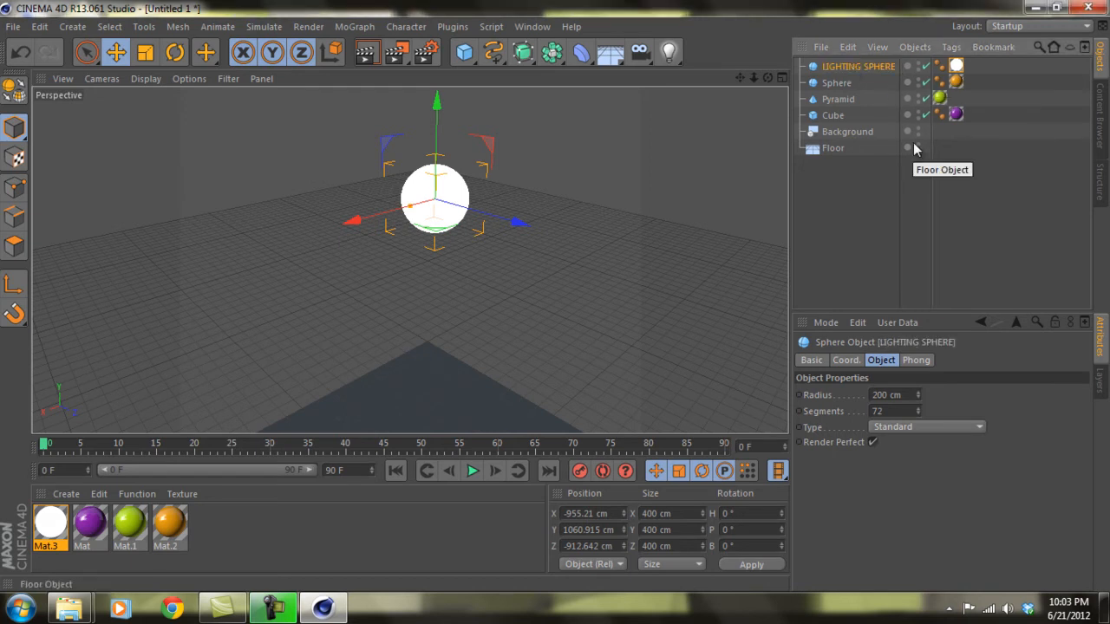
Deselect the lighting sphere and add a plane primitive at the centre of the floor
drag(768, 76, 563, 296)
drag(753, 78, 552, 302)
drag(738, 77, 556, 296)
drag(770, 78, 436, 302)
click(814, 218)
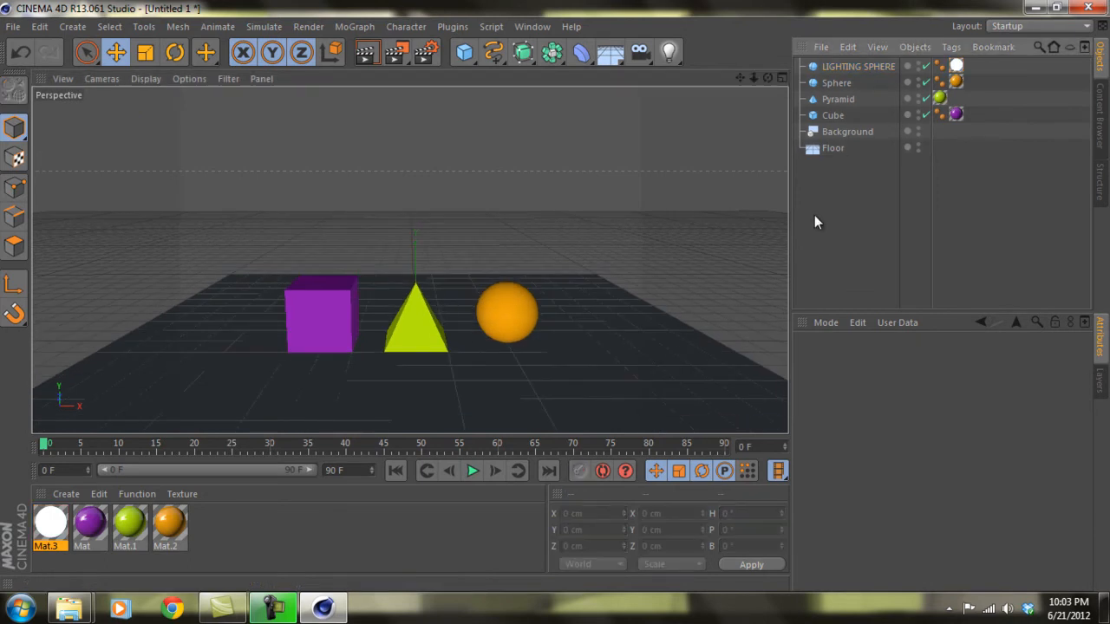
click(466, 52)
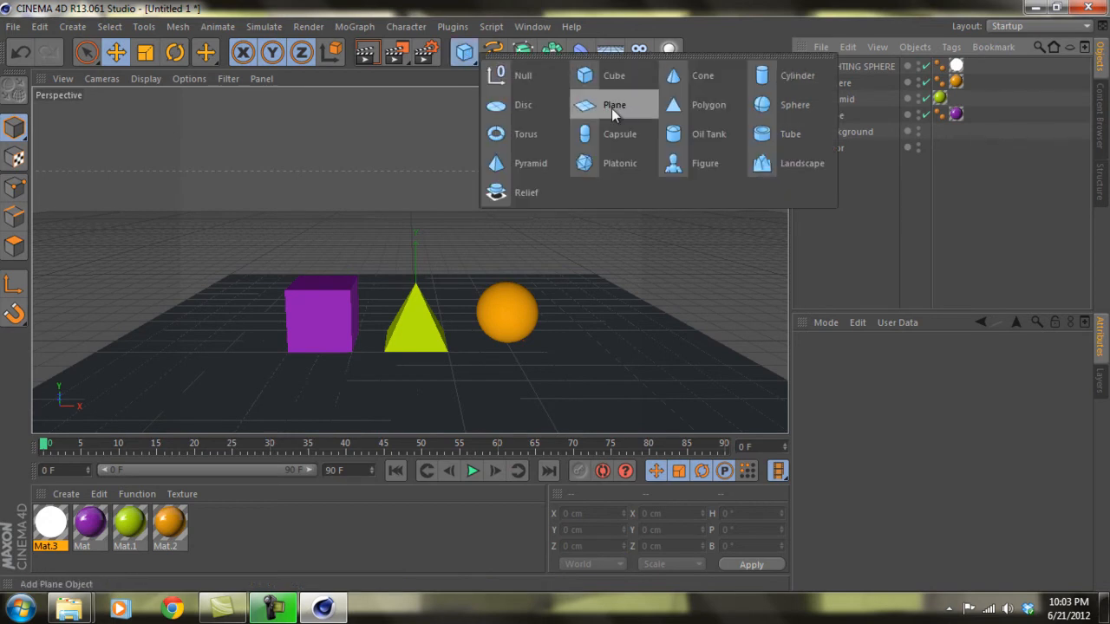
click(612, 108)
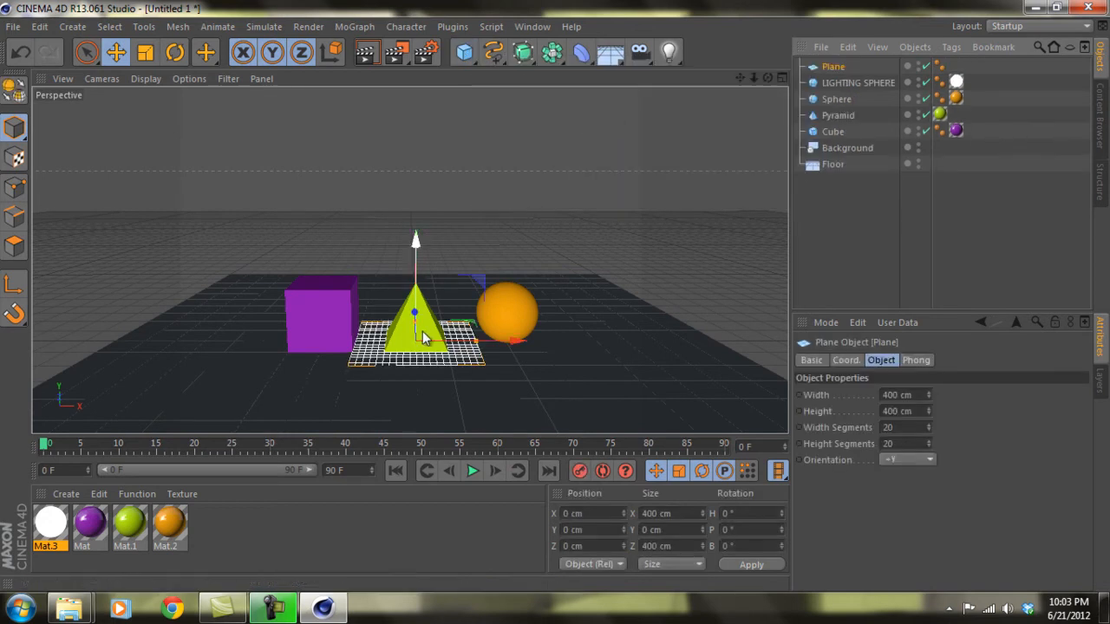
Try the plane at a width of 500 cm, and at a width of 400 cm with a height of 500 cm
drag(767, 78, 555, 296)
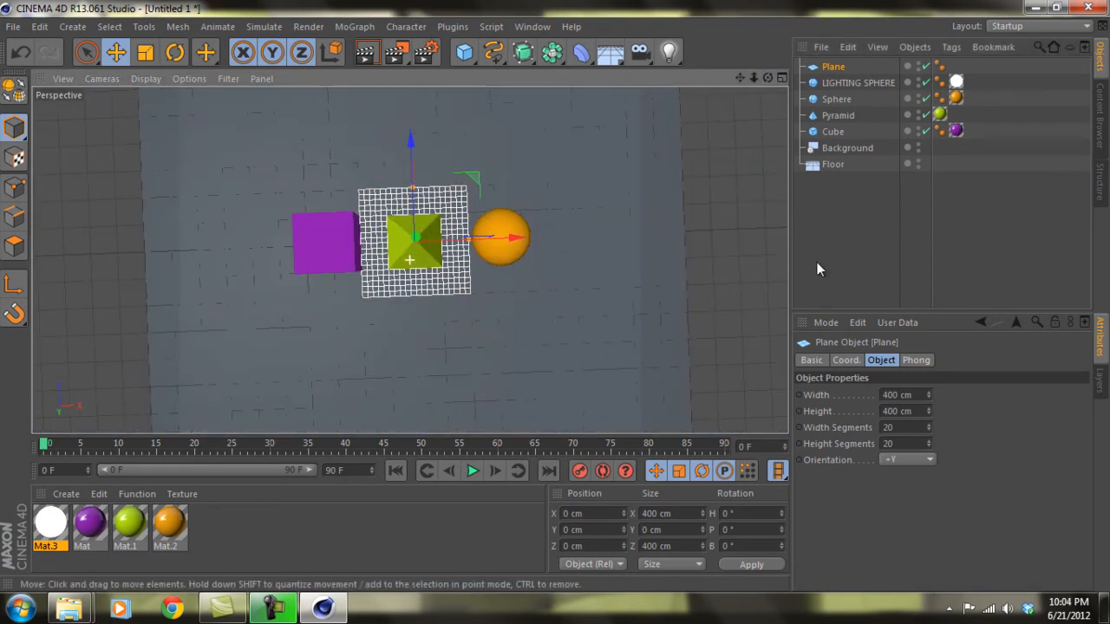
click(921, 395)
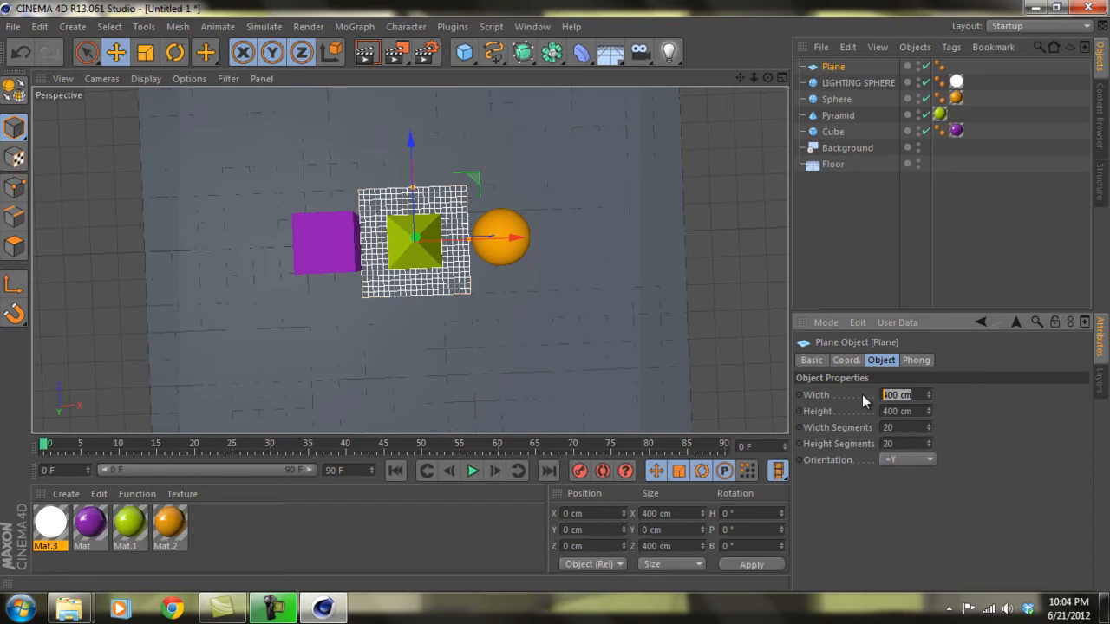
text(500)
key(Return)
click(923, 394)
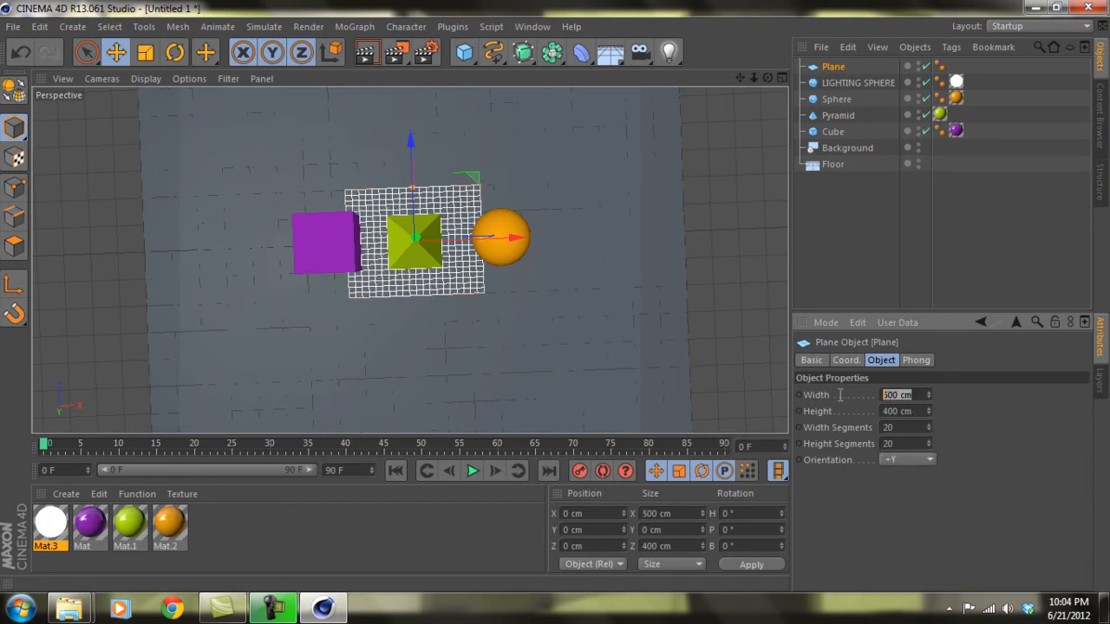
text(400)
key(Tab)
text(500)
key(Return)
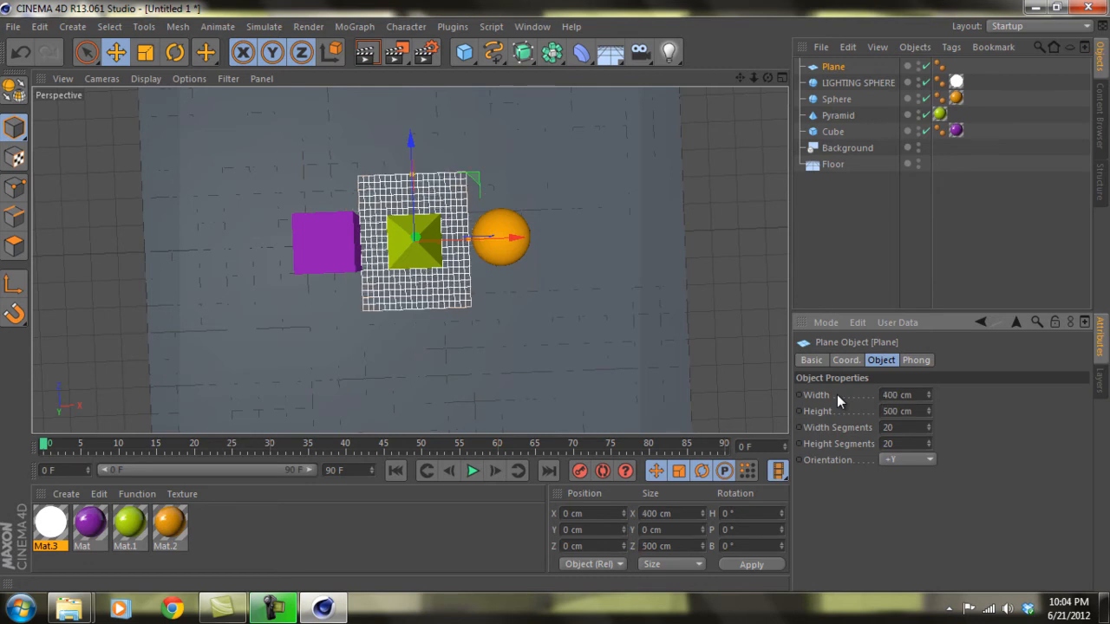
Set the plane's width to 450 cm and its height to 550 cm
double_click(917, 395)
text(450)
key(Tab)
text(6)
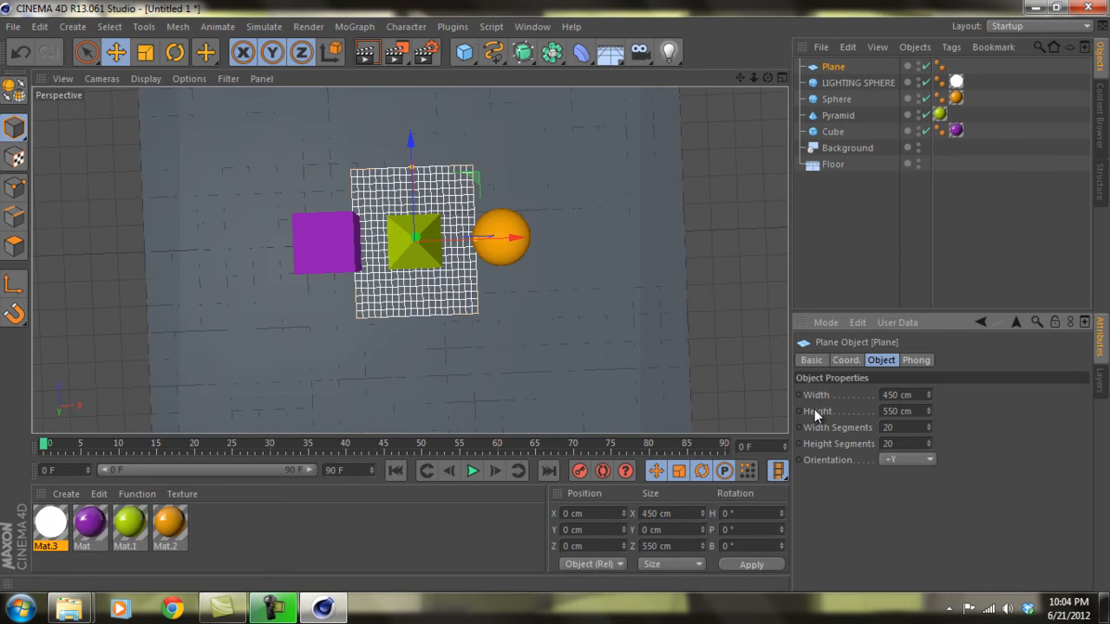
Add a MoGraph Cloner and make the plane its child
drag(767, 78, 551, 295)
drag(741, 79, 554, 298)
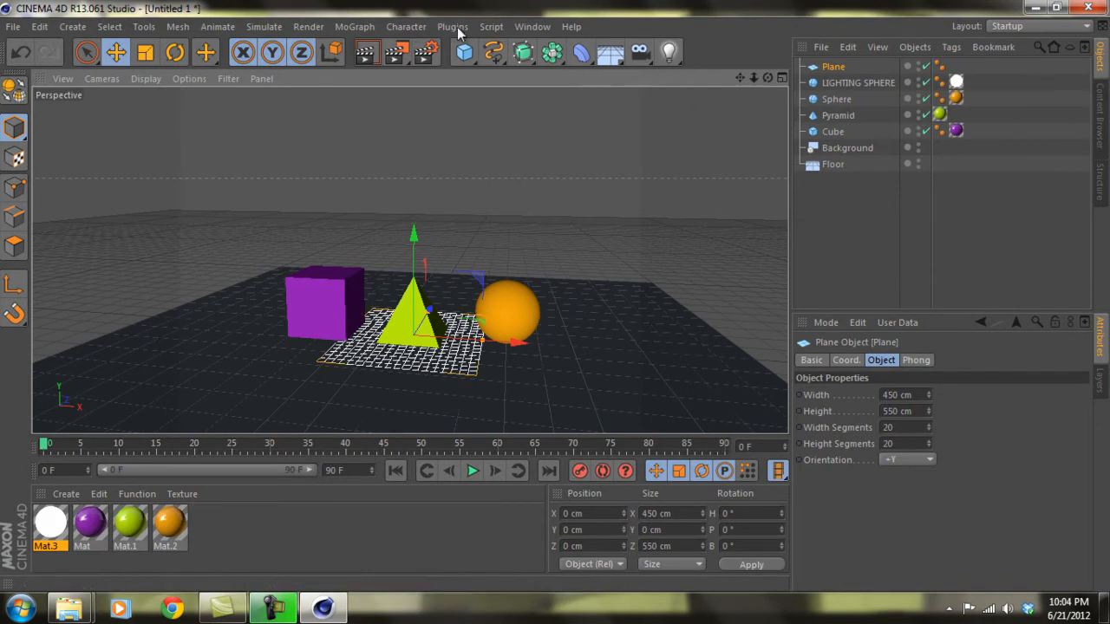
click(356, 27)
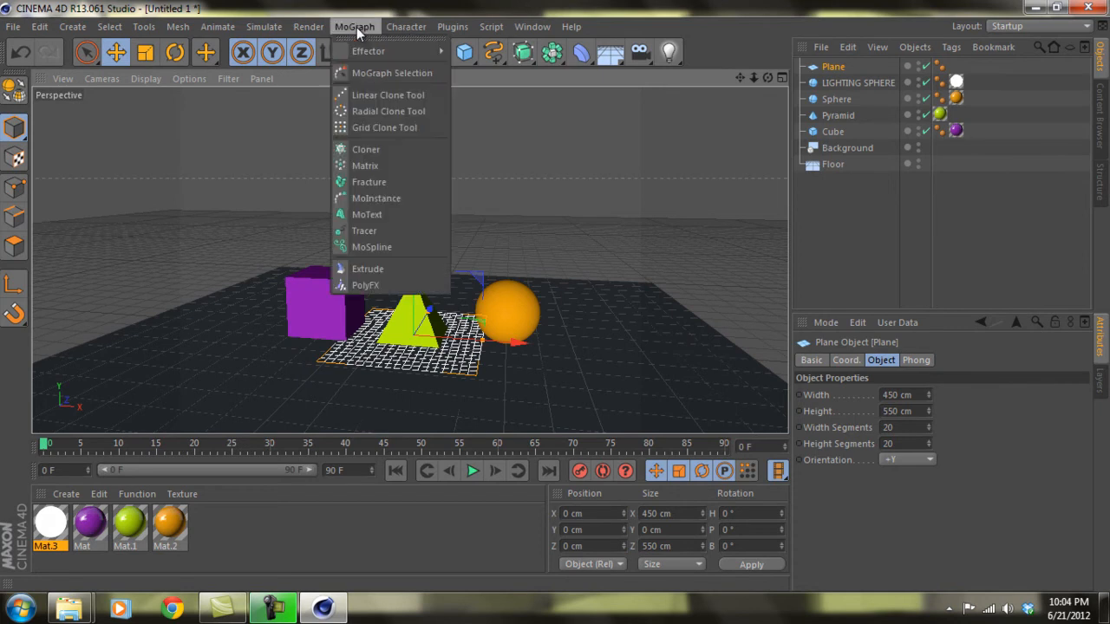
click(380, 149)
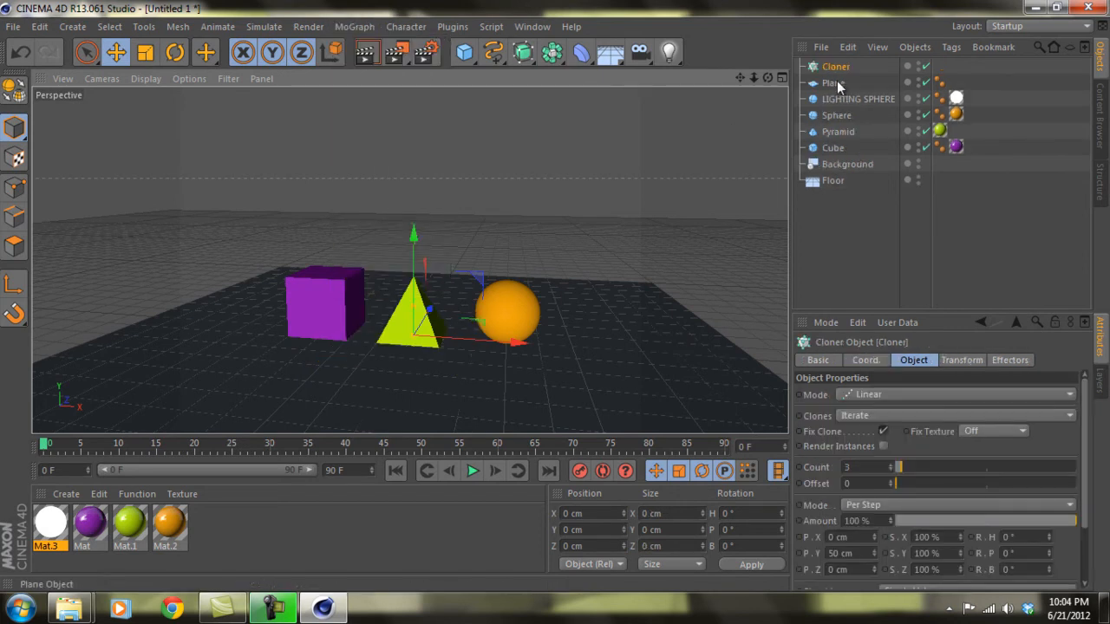
drag(834, 83, 846, 66)
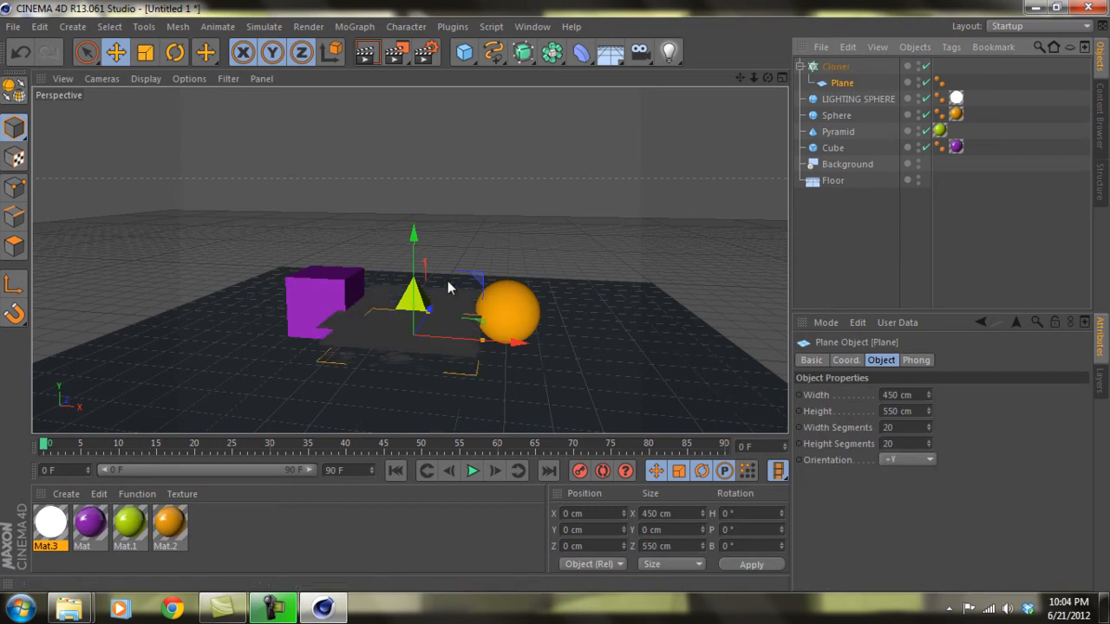
Raise the whole Cloner above the three objects to about Y 461 cm
drag(414, 282, 477, 186)
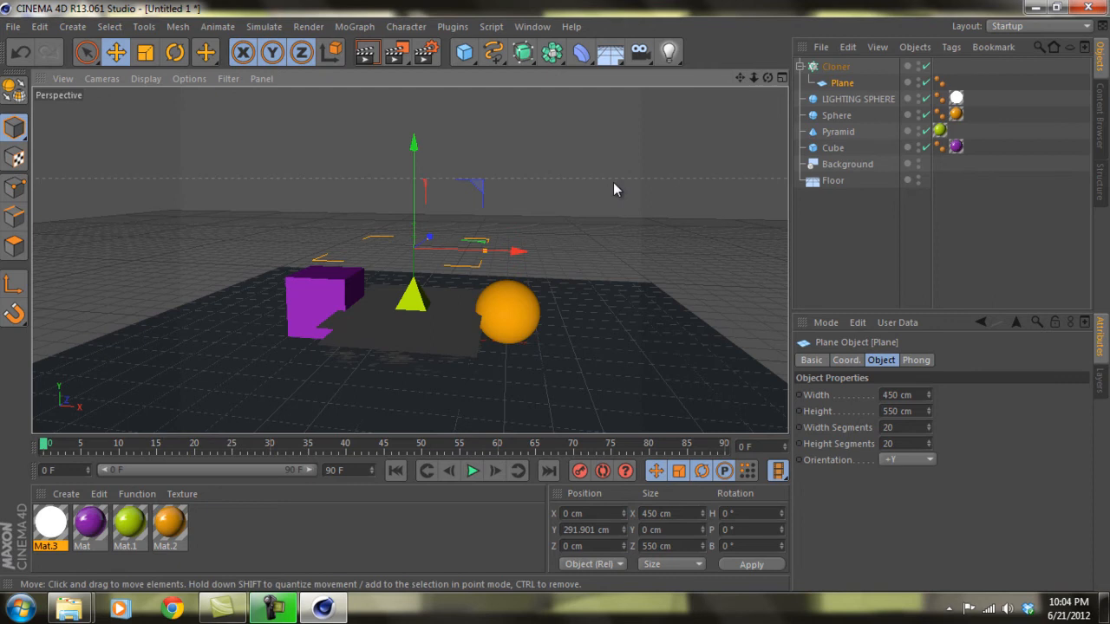
key(ctrl+z)
click(836, 67)
drag(417, 276, 421, 121)
Switch the Cloner to Grid Array mode and reduce its Y count to 1 for a single layer of planes
drag(767, 77, 555, 297)
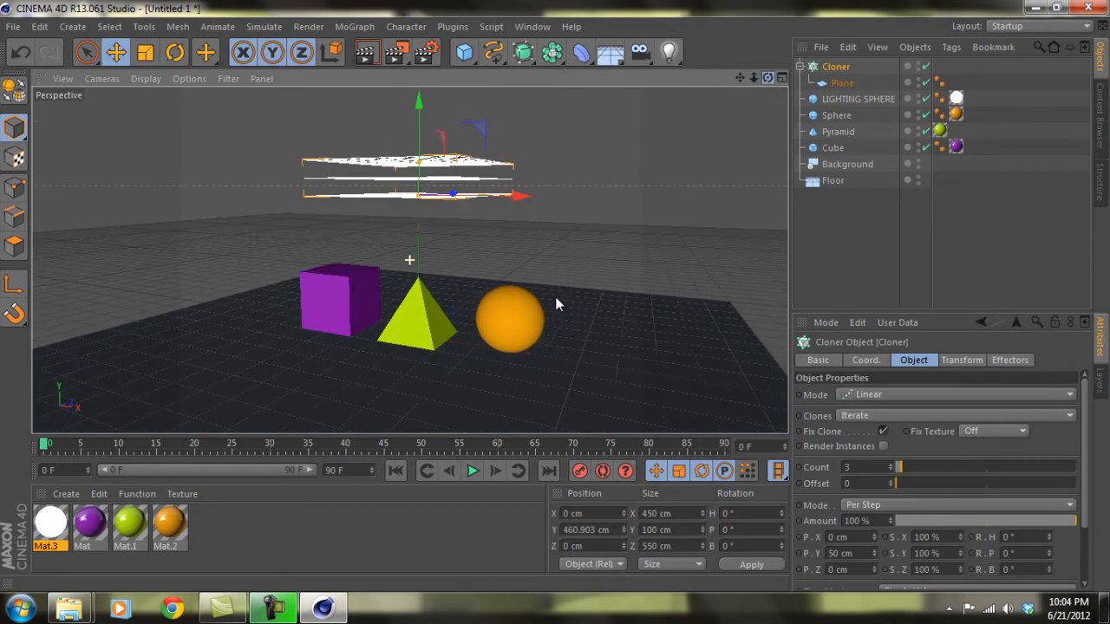
click(920, 394)
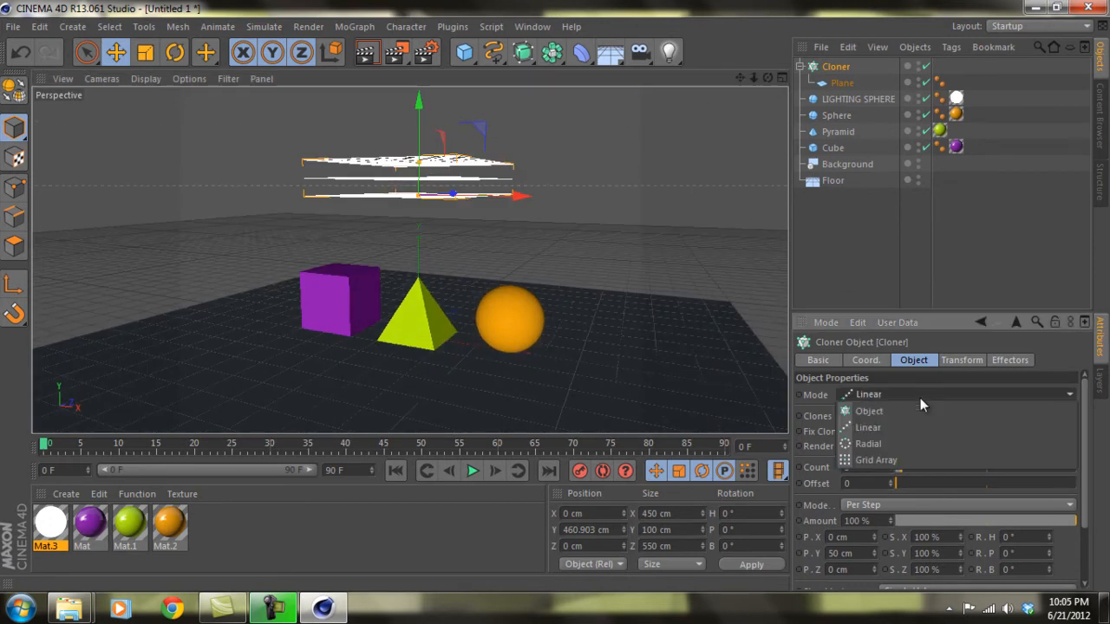
click(908, 461)
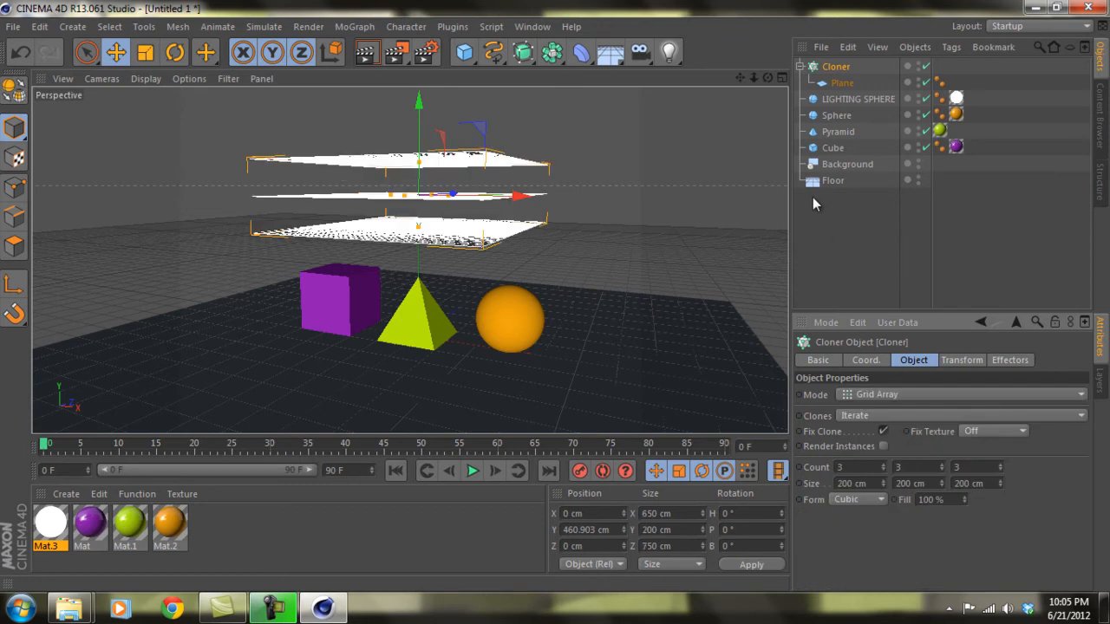
mouse_move(559, 290)
alt+mouse_down()
mouse_move(557, 302)
mouse_move(557, 276)
mouse_move(556, 323)
mouse_move(556, 304)
alt+mouse_up()
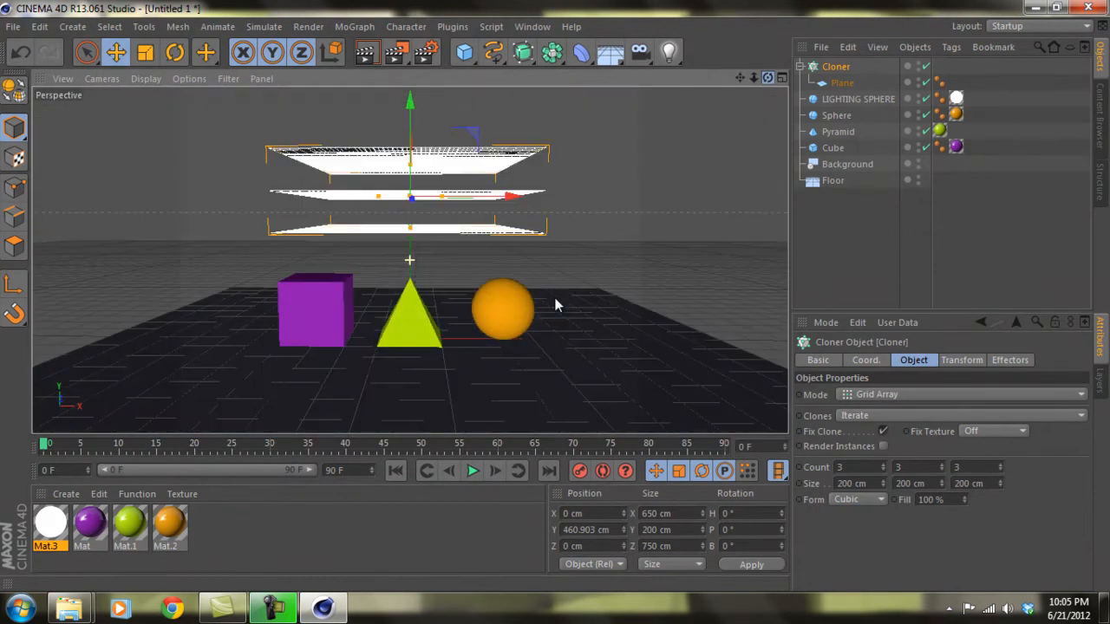
mouse_move(768, 79)
mouse_down()
mouse_move(555, 301)
mouse_move(540, 298)
mouse_move(555, 303)
mouse_up()
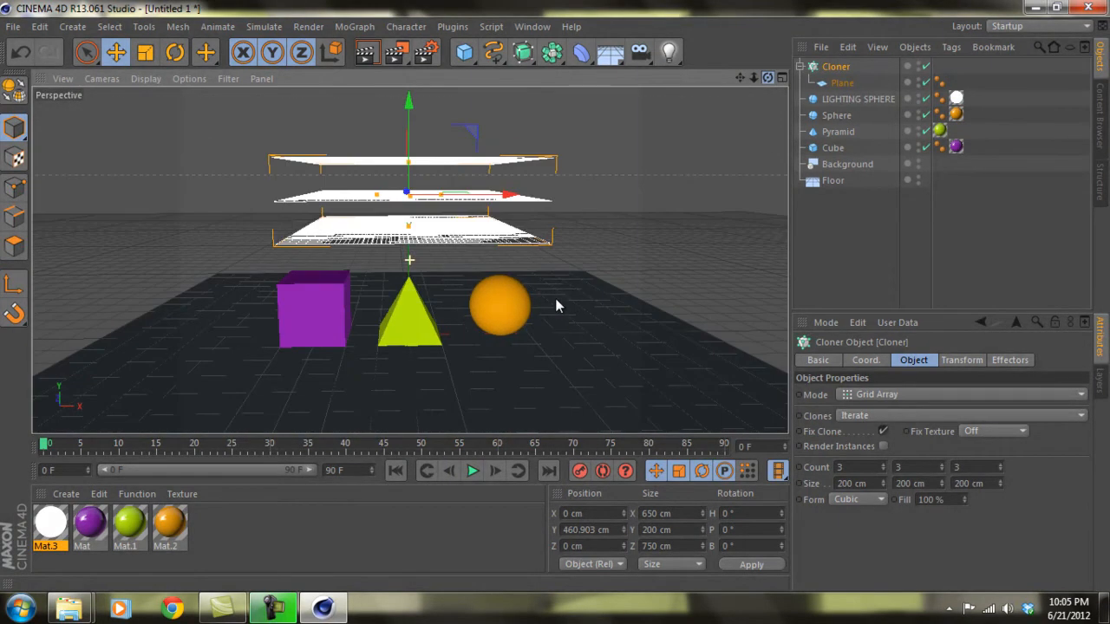
double_click(907, 467)
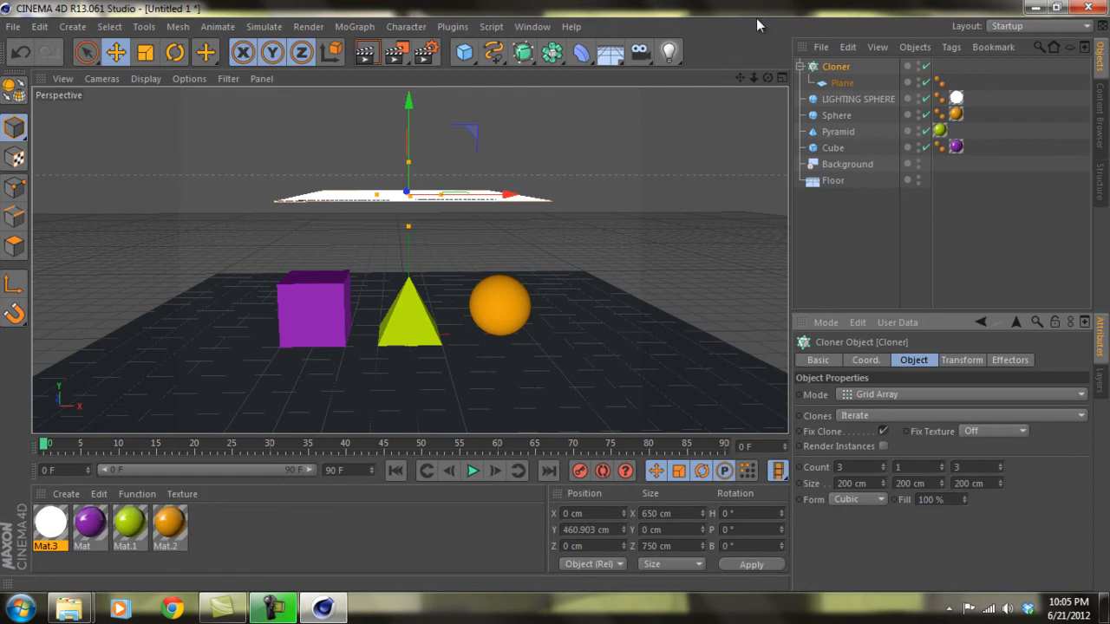
Spread the plane clones apart along X in the top view by setting the grid's X size to 1100 cm
click(778, 79)
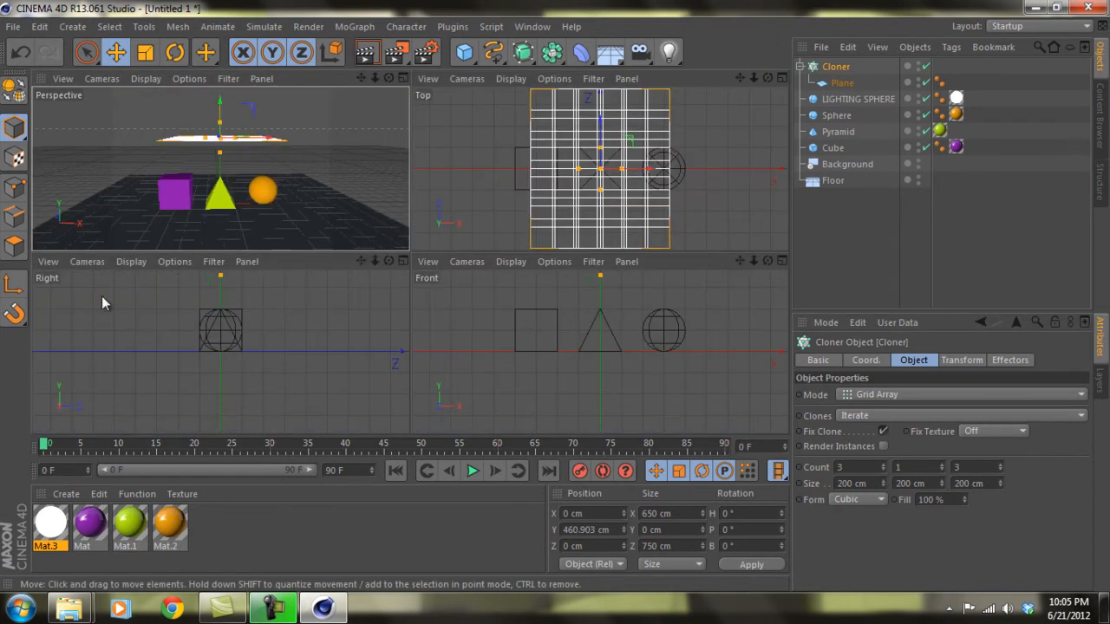
click(781, 78)
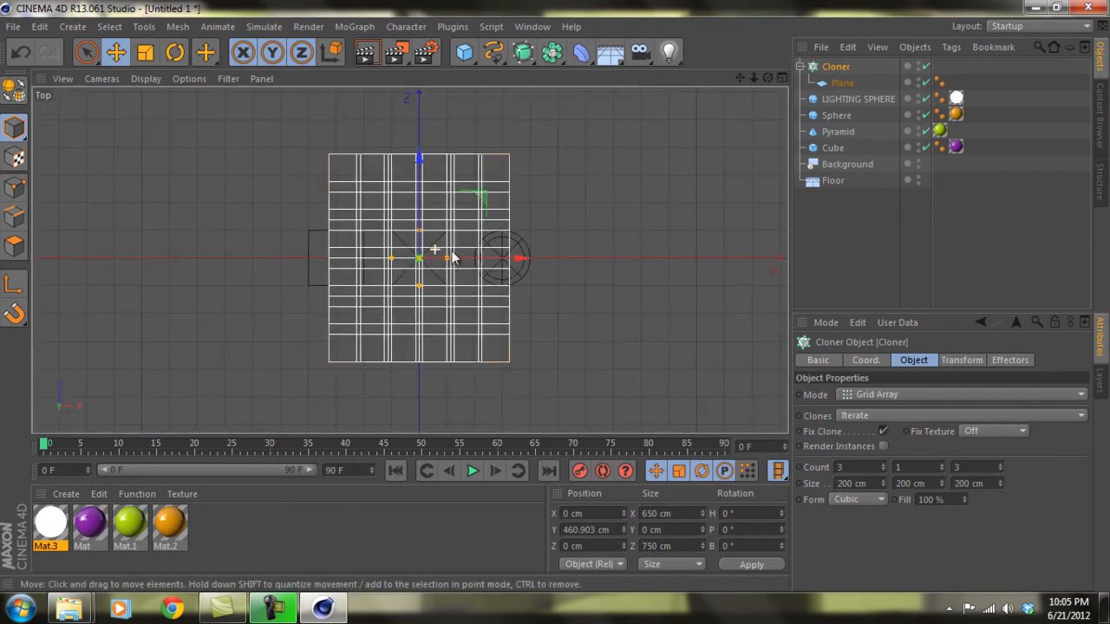
click(884, 487)
mouse_move(884, 488)
mouse_down()
mouse_move(885, 426)
mouse_move(884, 486)
mouse_up()
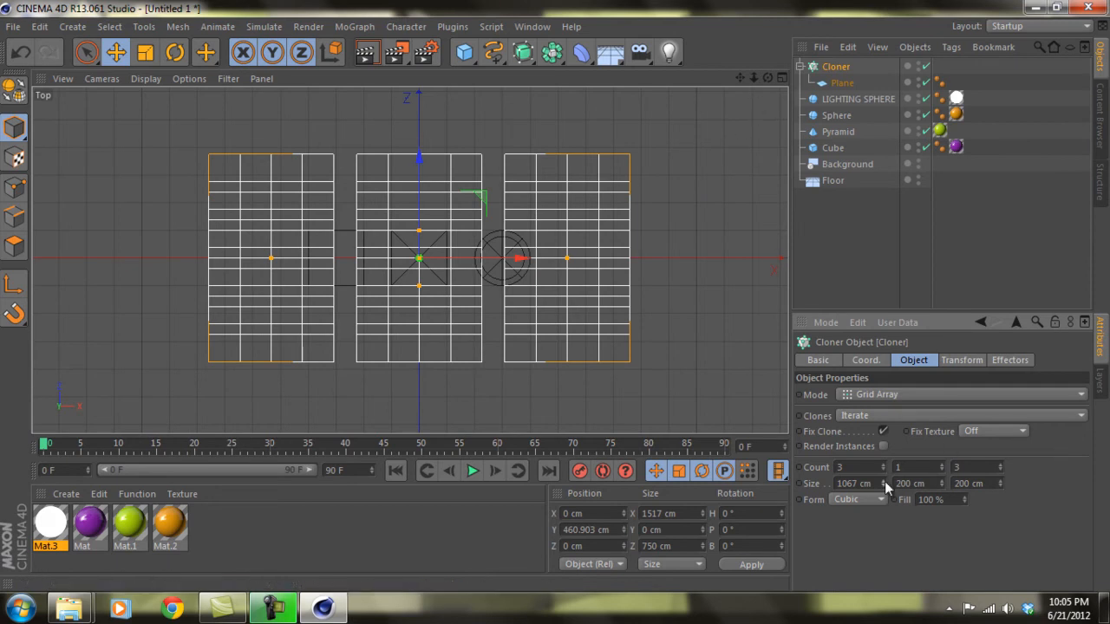
drag(872, 483, 802, 488)
text(1100)
key(Return)
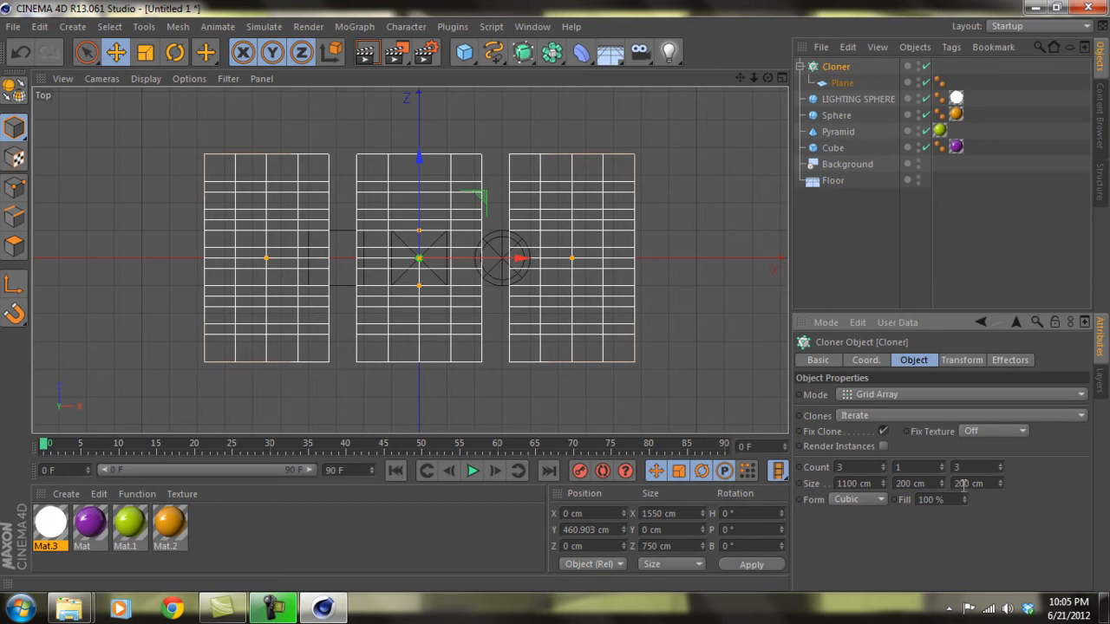
Separate the rows of plane clones along Z, trying a grid size of 1100 cm before setting it to 1300 cm
drag(984, 483, 924, 486)
text(1100)
key(Return)
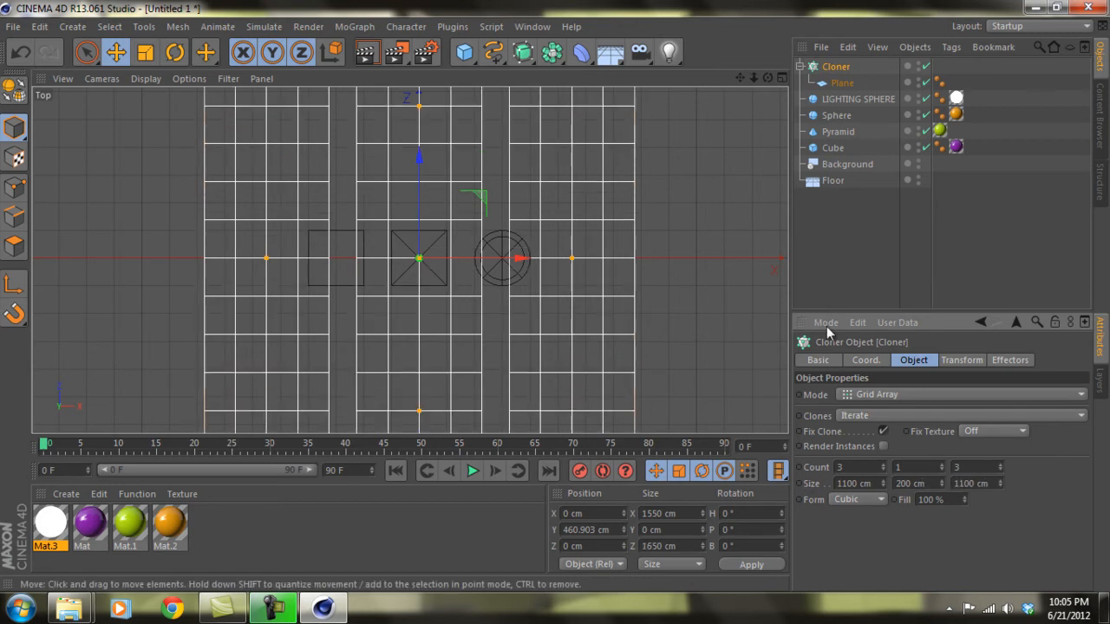
click(989, 484)
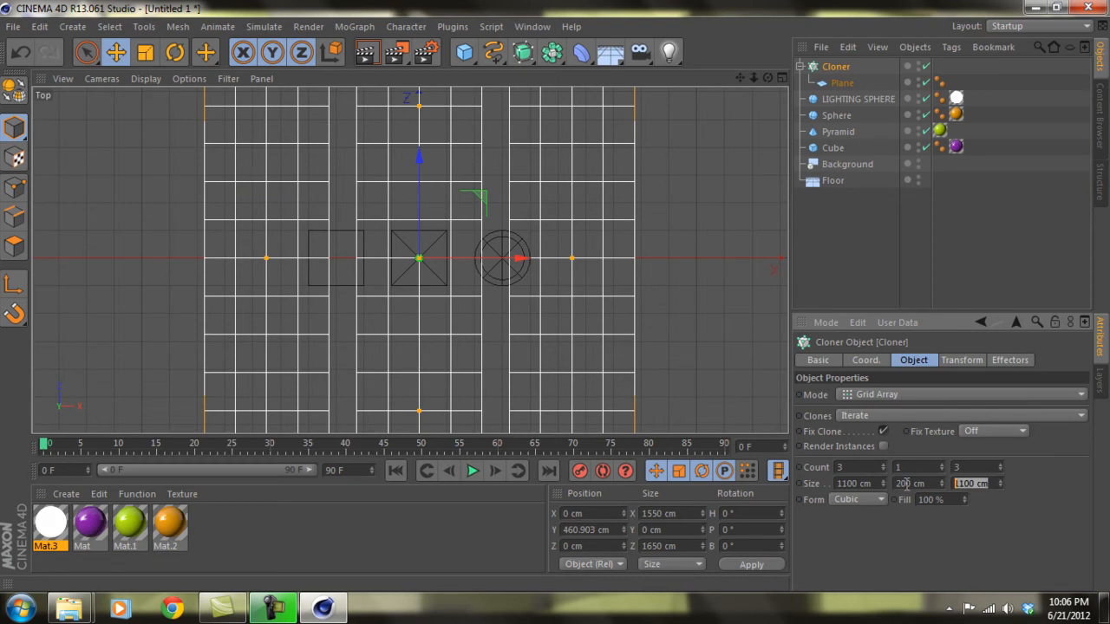
text(1300)
key(Return)
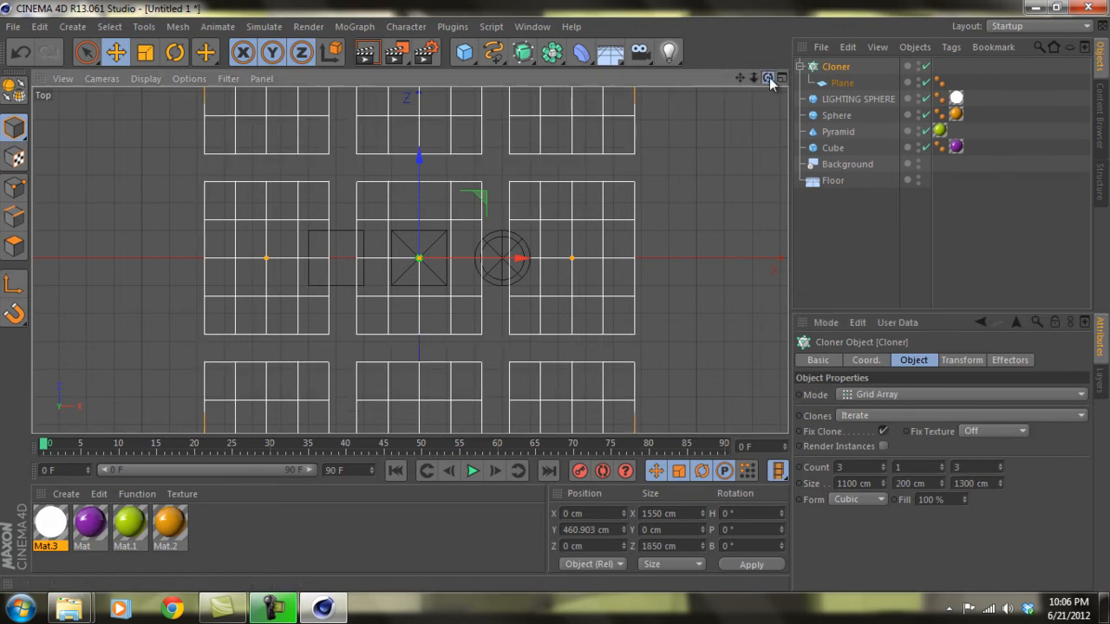
Frame the cube, pyramid and sphere beneath the plane grid in the perspective view and render it
scroll(512, 276, down, 5)
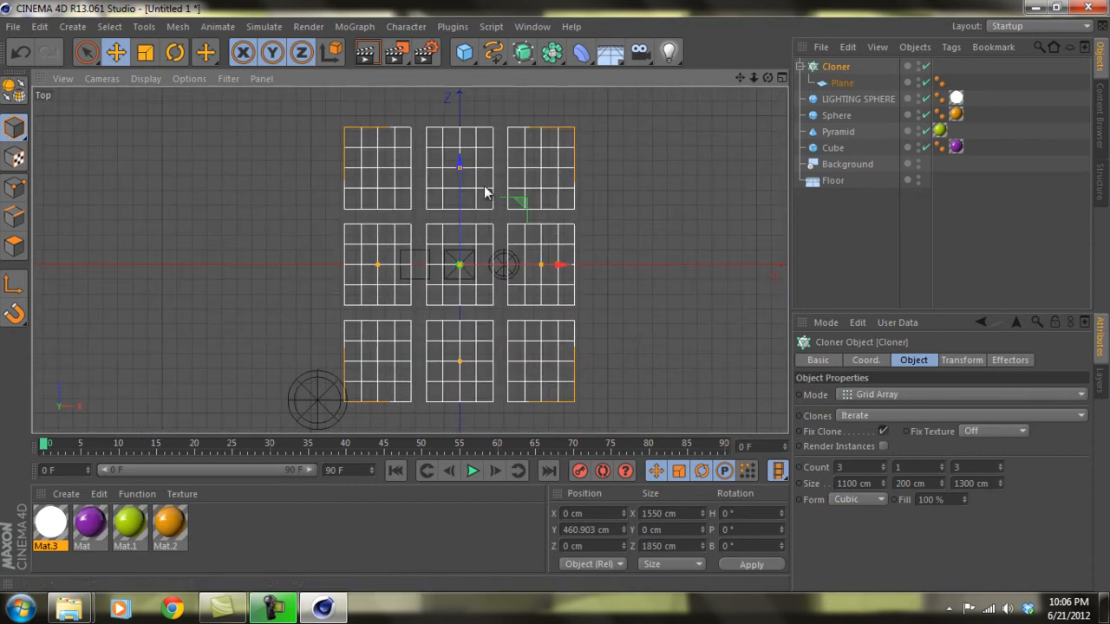
click(779, 78)
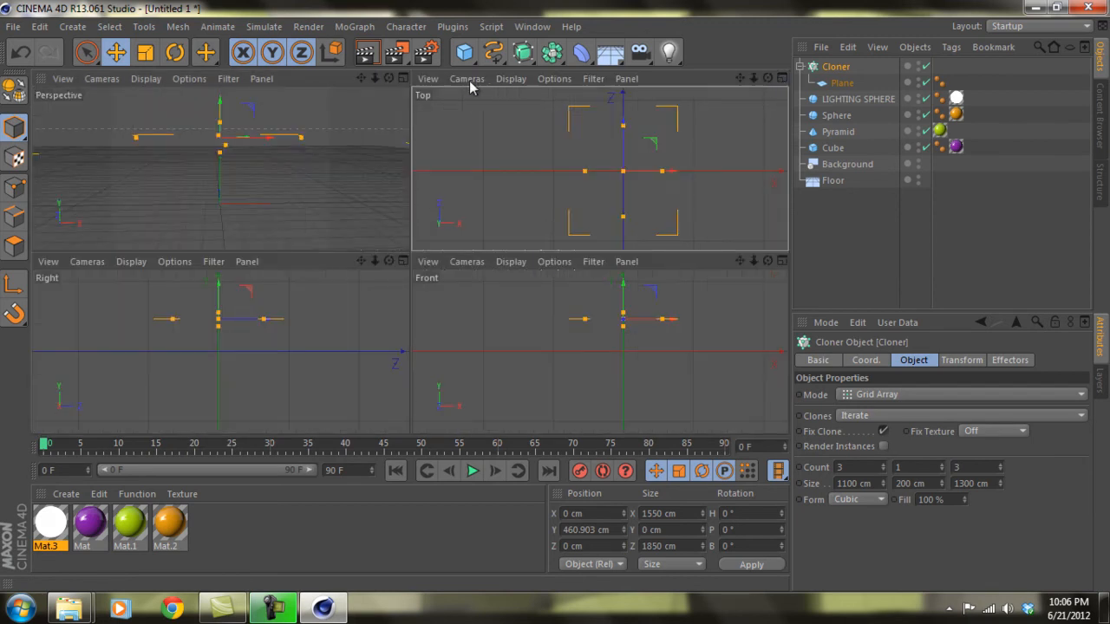
click(403, 78)
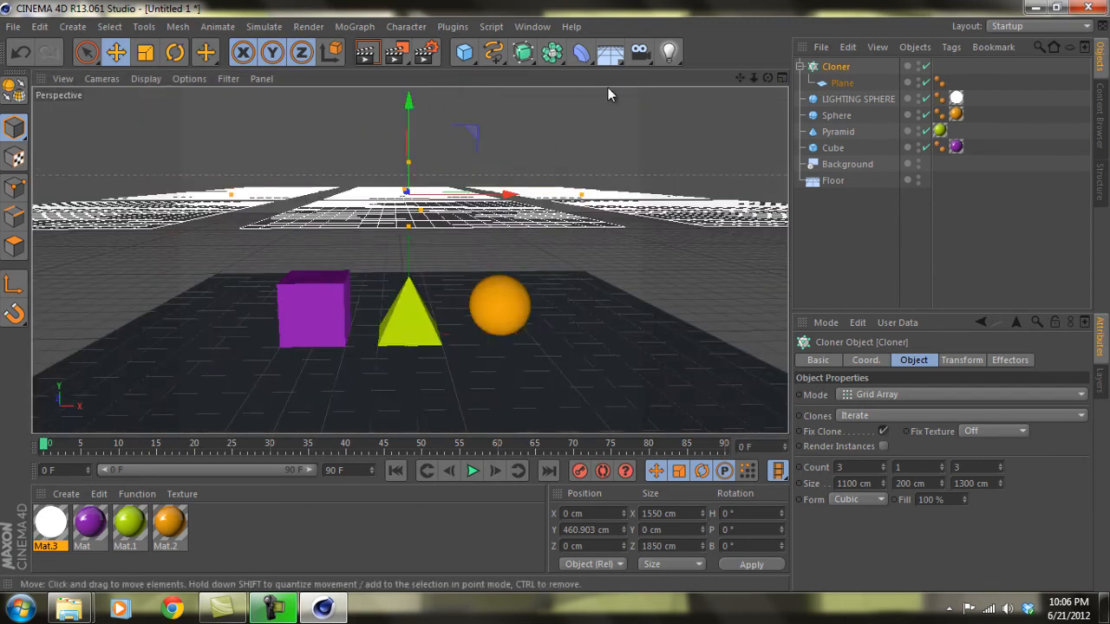
drag(745, 78, 556, 295)
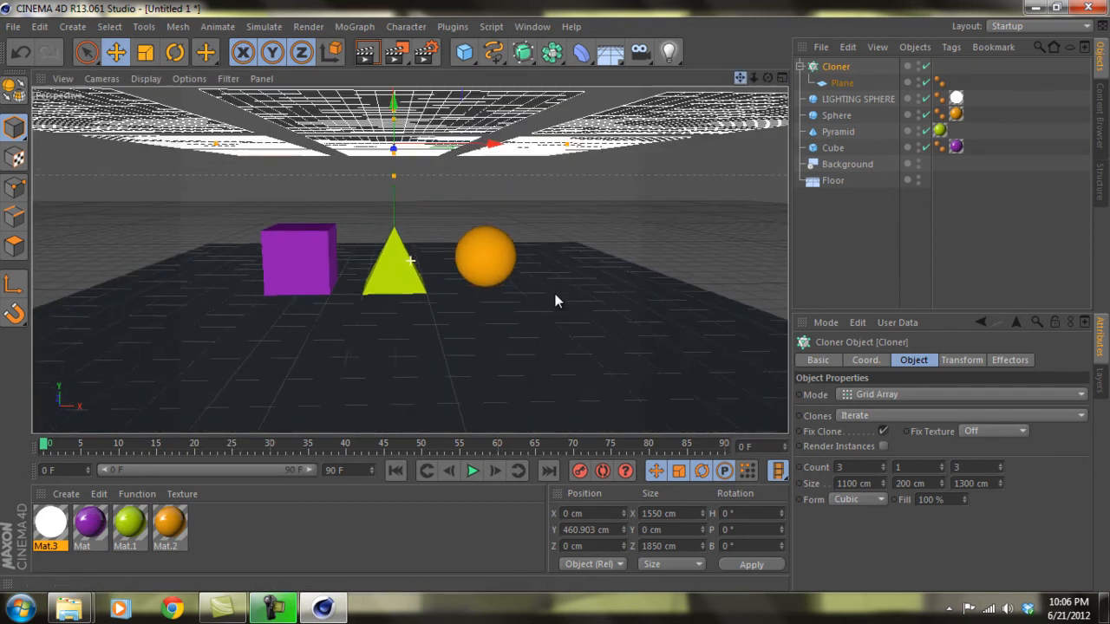
drag(767, 81, 556, 296)
scroll(373, 255, up, 3)
click(366, 53)
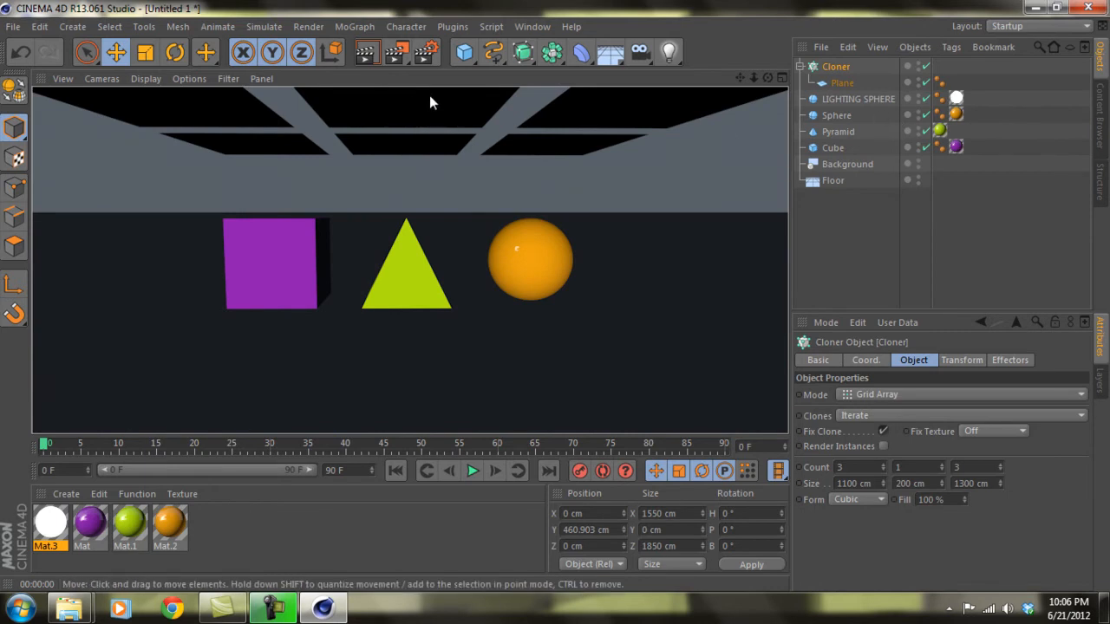
Apply the white luminous material Mat.3 to the cloned plane and render the perspective view again
drag(54, 528, 838, 85)
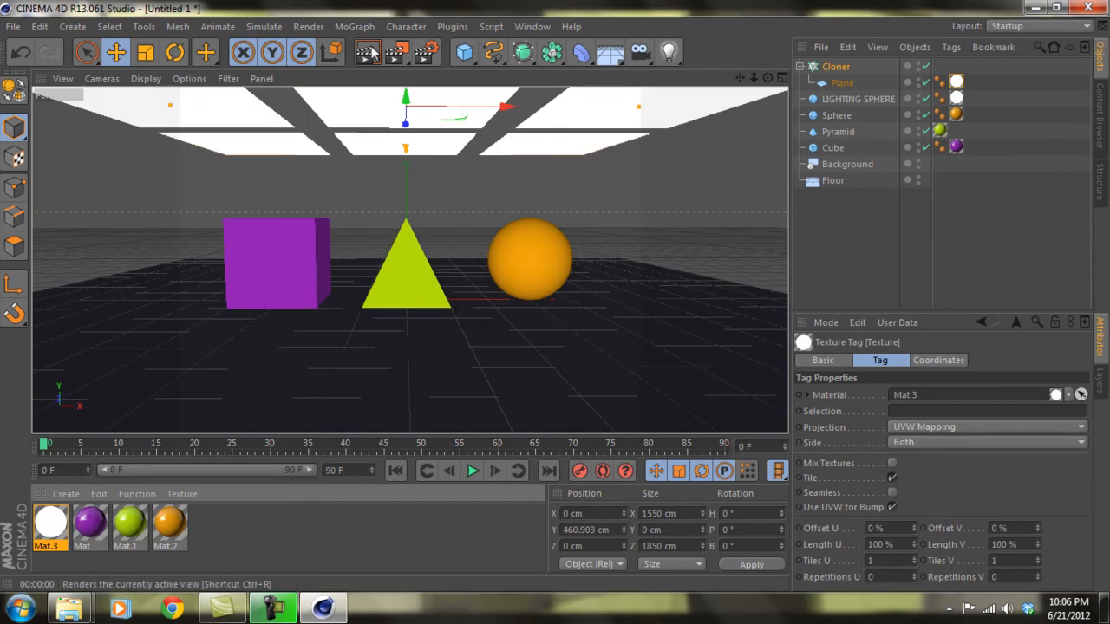
click(371, 55)
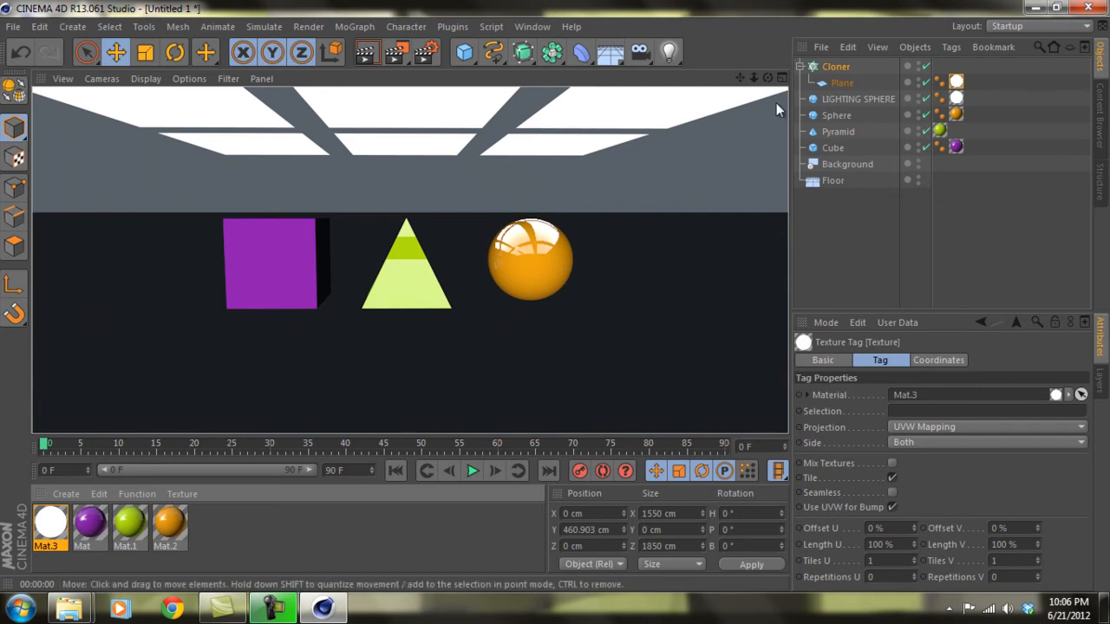
Rename the Cloner object as LIGHTING PLANES and work in the front view
click(782, 77)
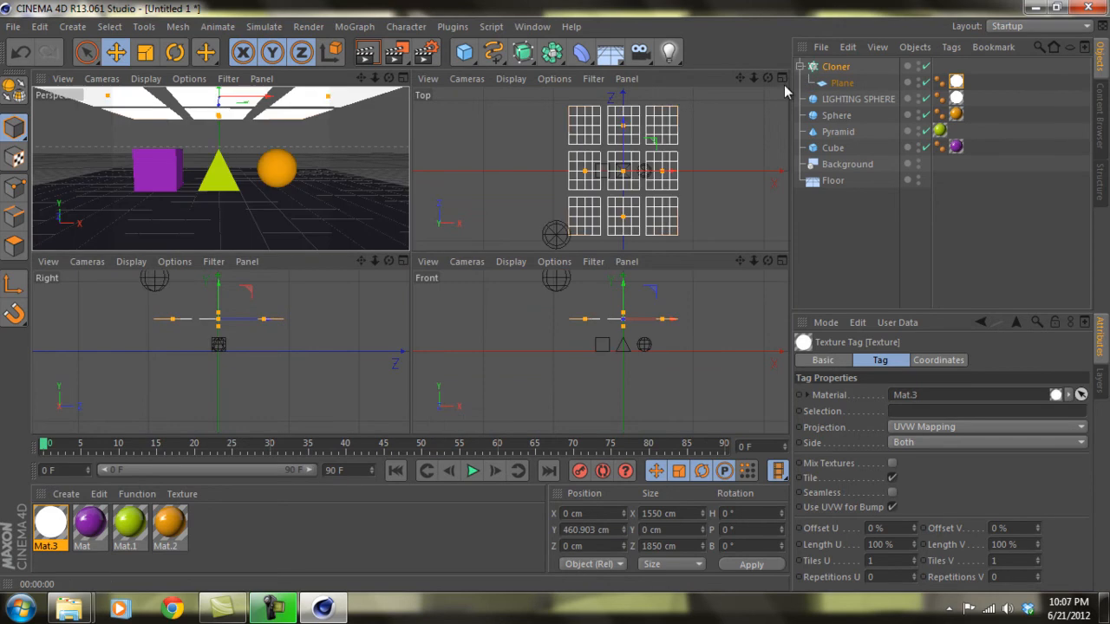
click(782, 261)
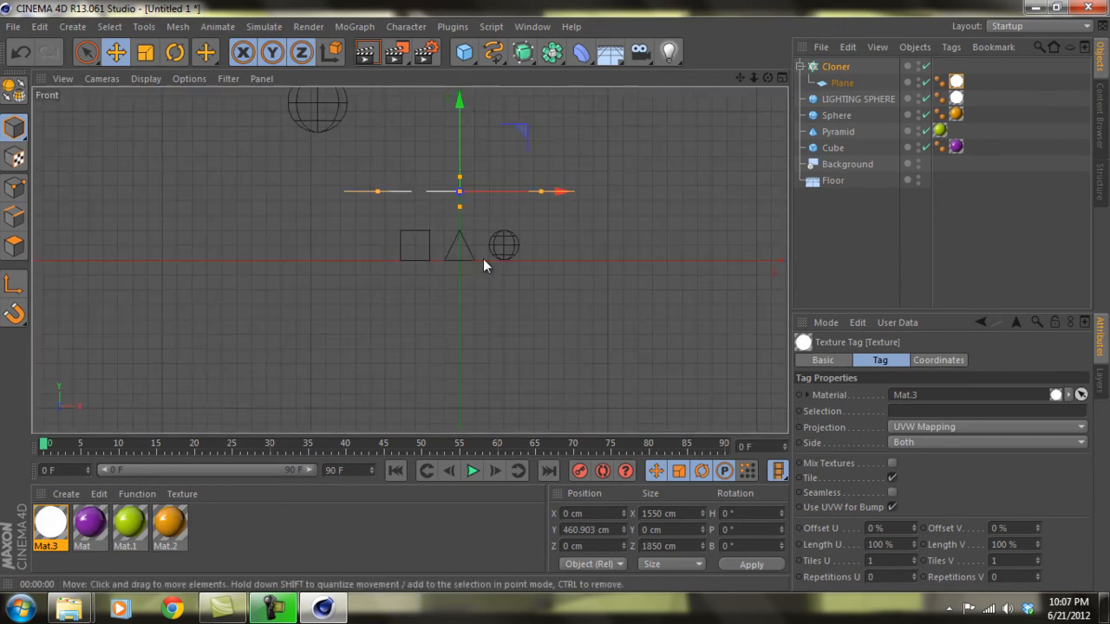
alt+middle_drag(554, 295, 528, 317)
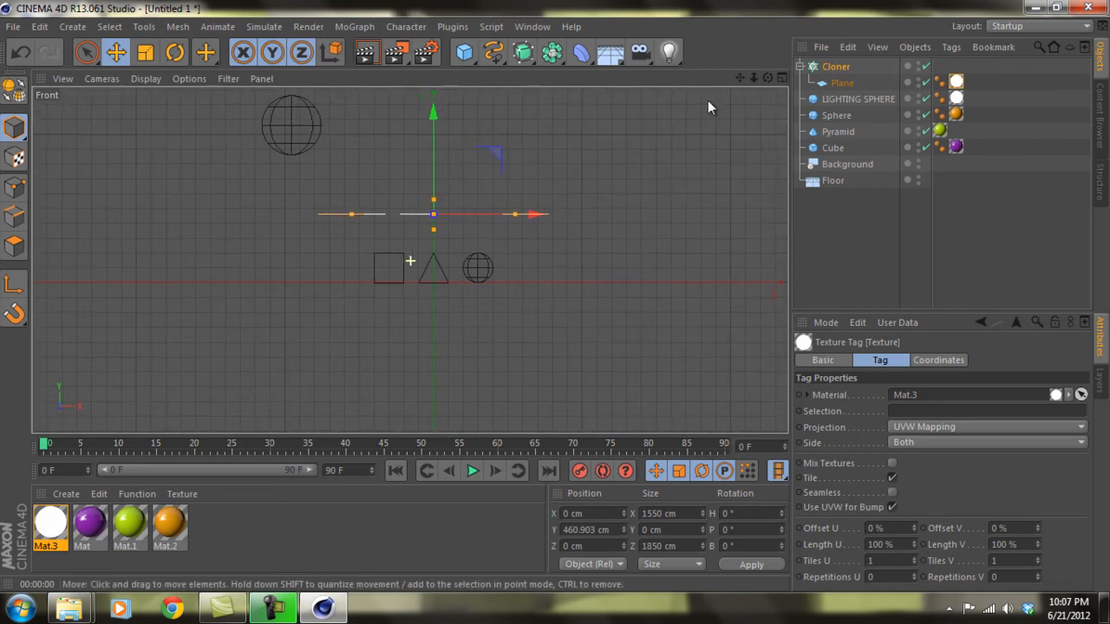
scroll(451, 283, up, 3)
scroll(448, 246, up, 1)
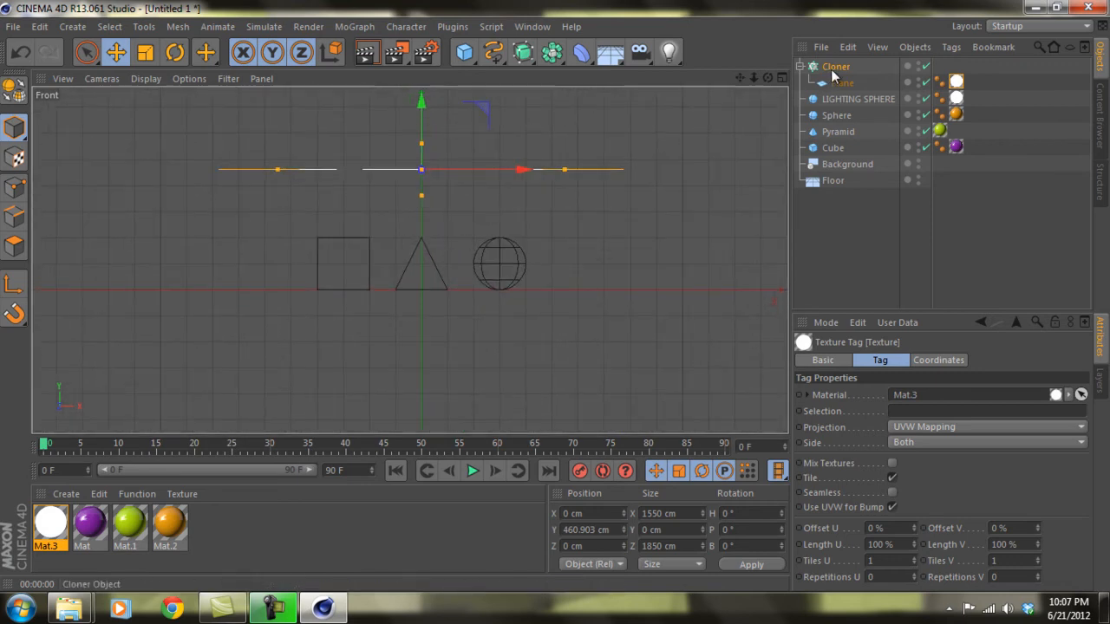
click(834, 67)
click(800, 67)
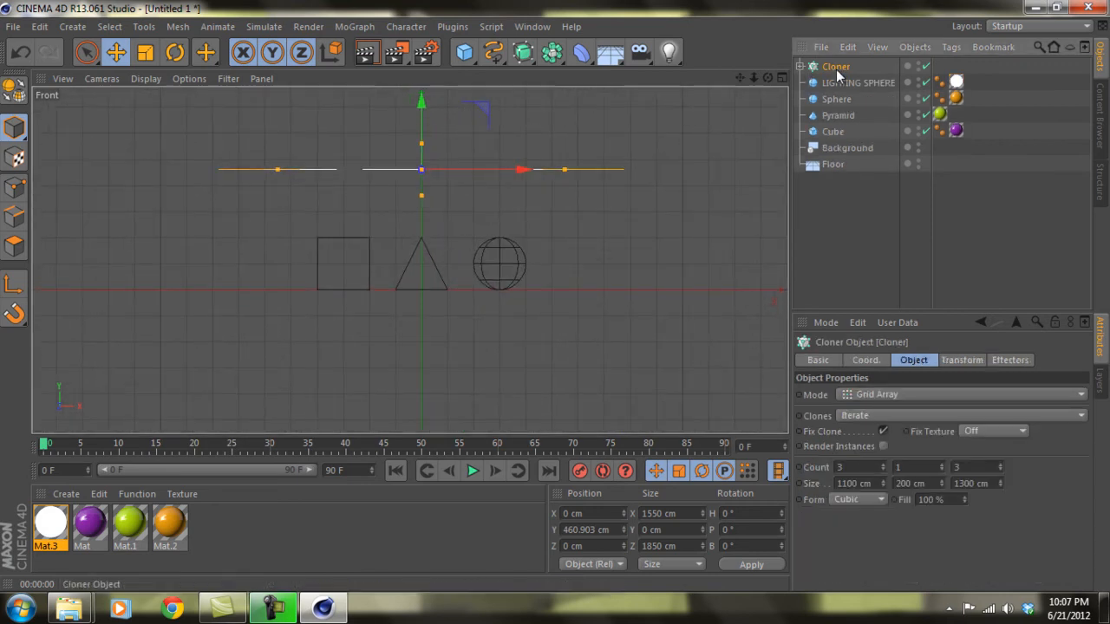
double_click(838, 66)
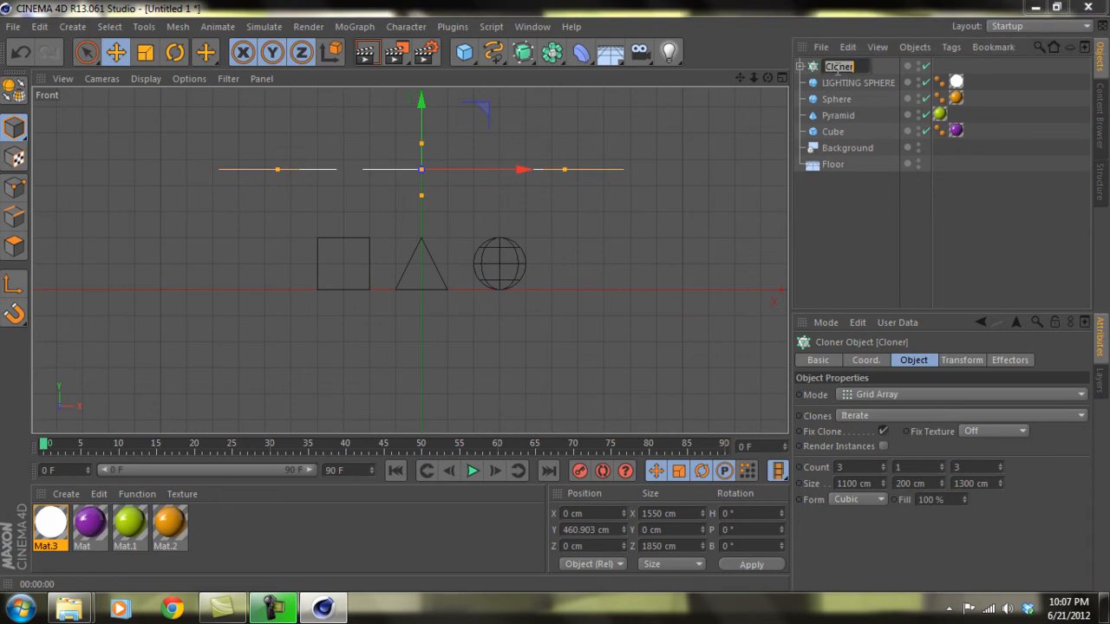
text(LIG)
text(HTING)
text( PI)
text(ANES)
key(Return)
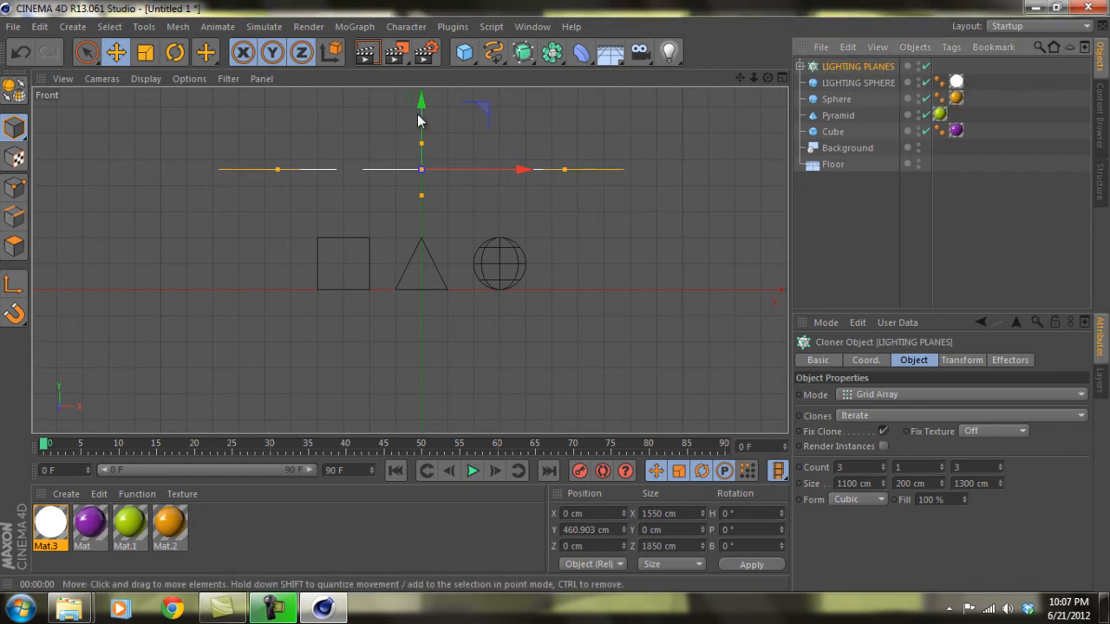
Raise the LIGHTING PLANES grid above the objects in the front view and set its Y position to 1250 cm
scroll(659, 116, down, 2)
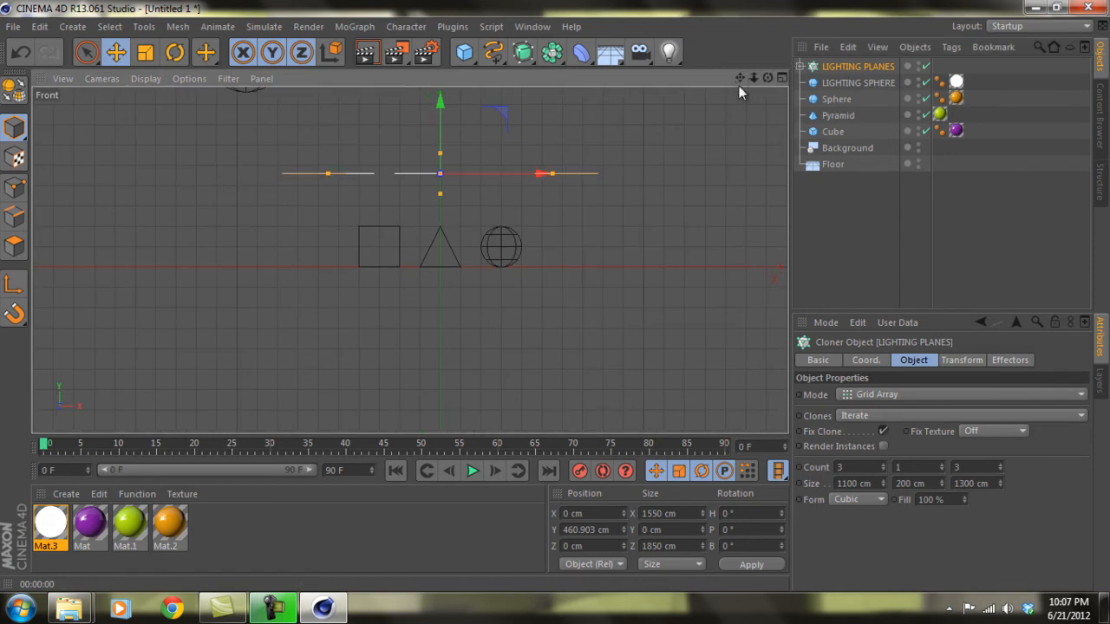
drag(735, 82, 552, 305)
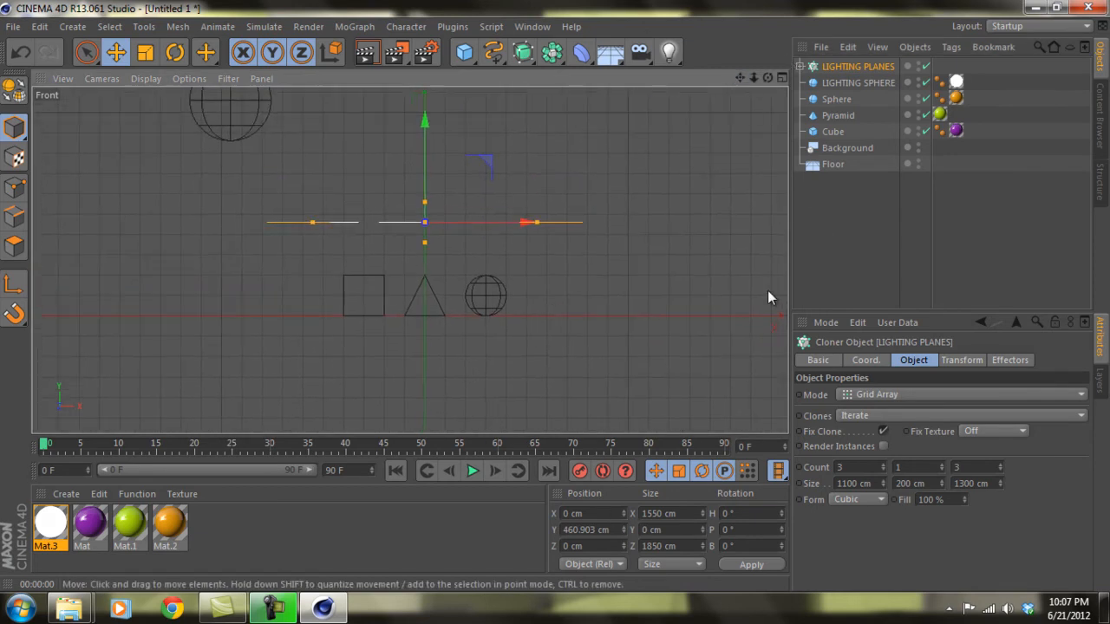
click(582, 514)
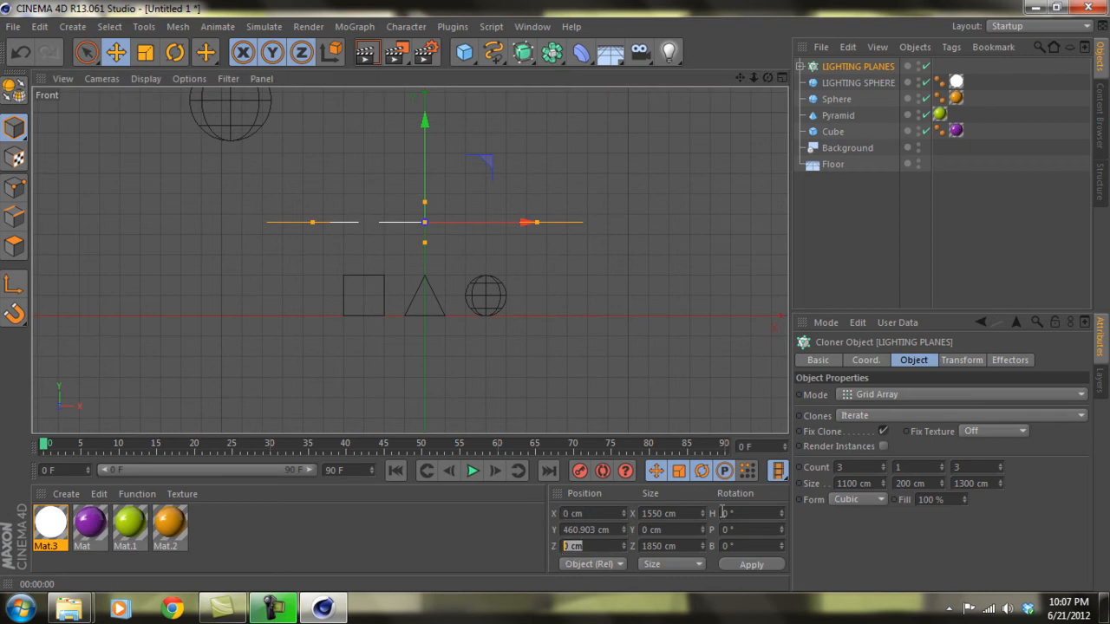
click(619, 530)
drag(619, 529, 548, 530)
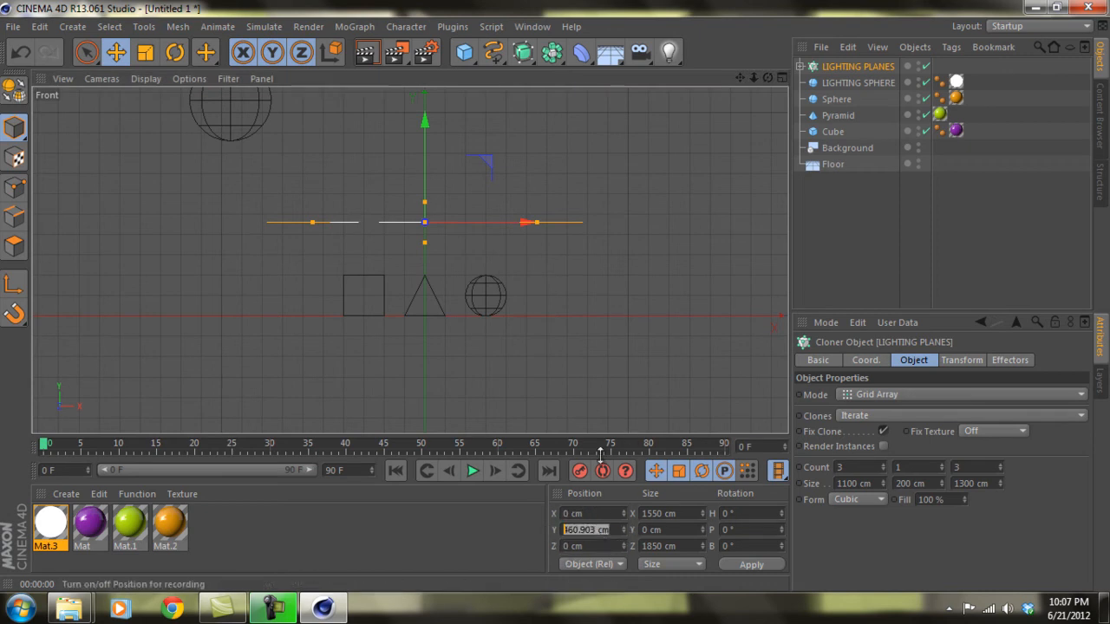
drag(428, 189, 692, 177)
drag(741, 75, 554, 285)
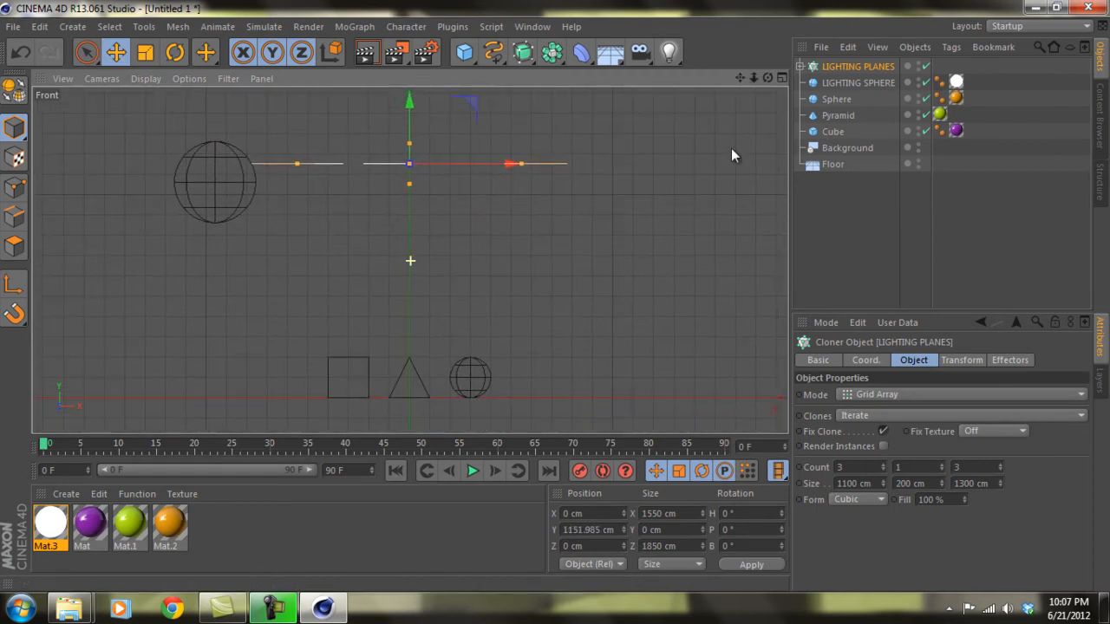
drag(614, 529, 537, 530)
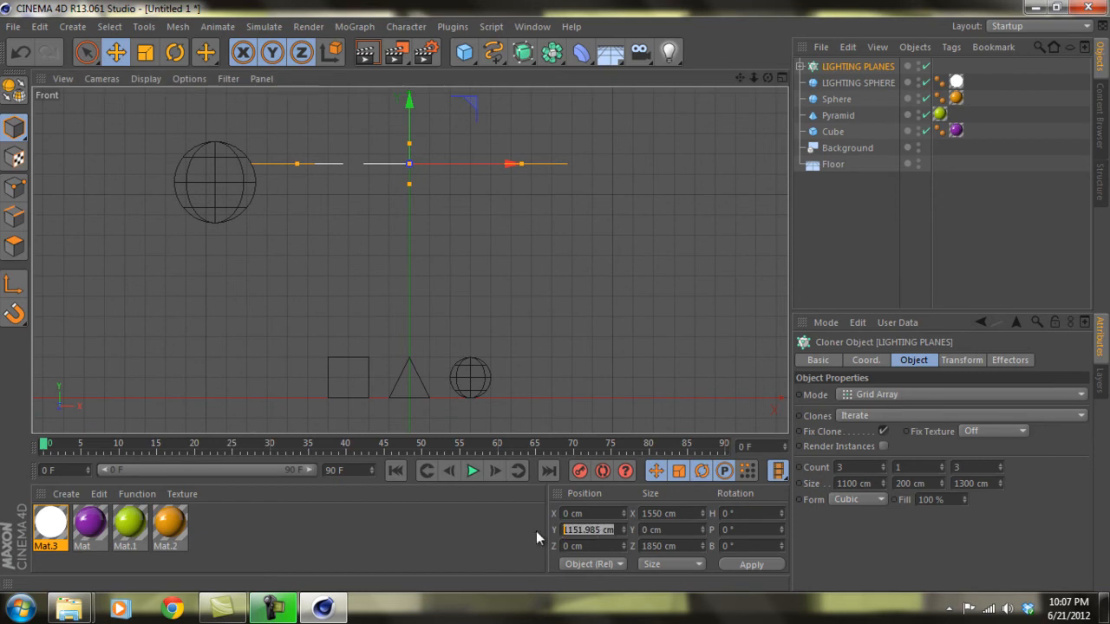
text(1250)
key(Return)
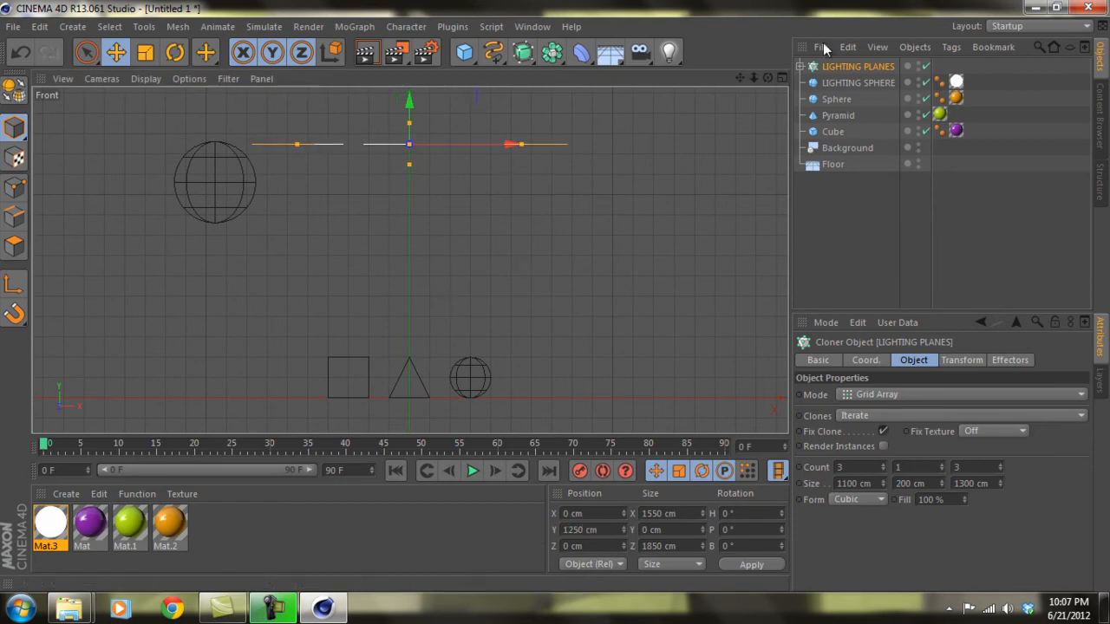
Render the perspective view to check how the raised planes and the lighting sphere reflect in the objects
click(783, 78)
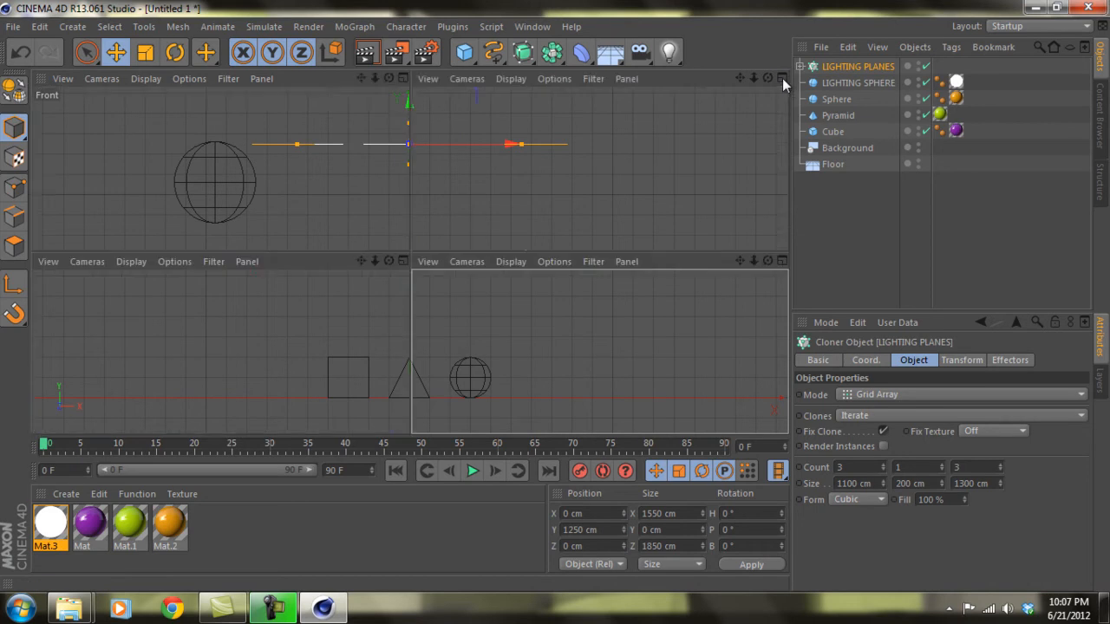
click(401, 82)
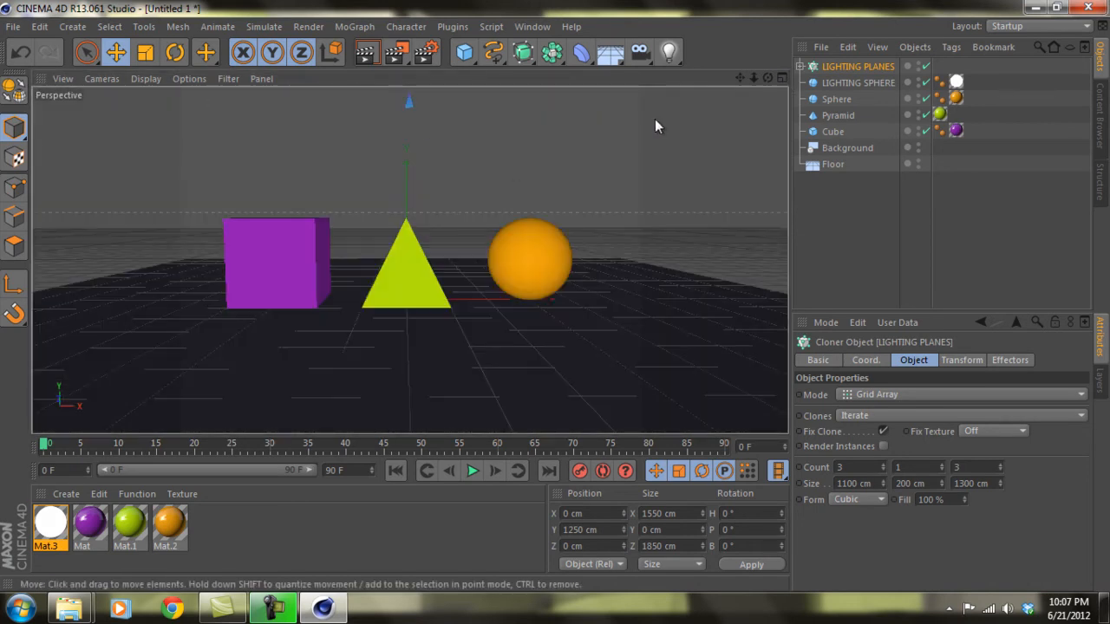
drag(768, 78, 556, 298)
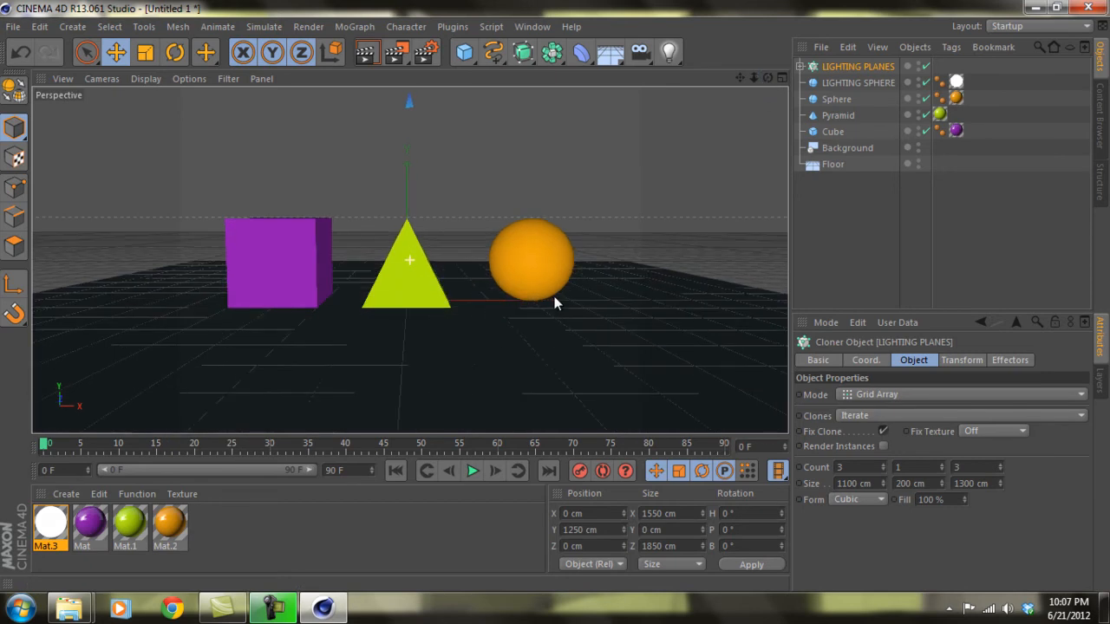
click(369, 54)
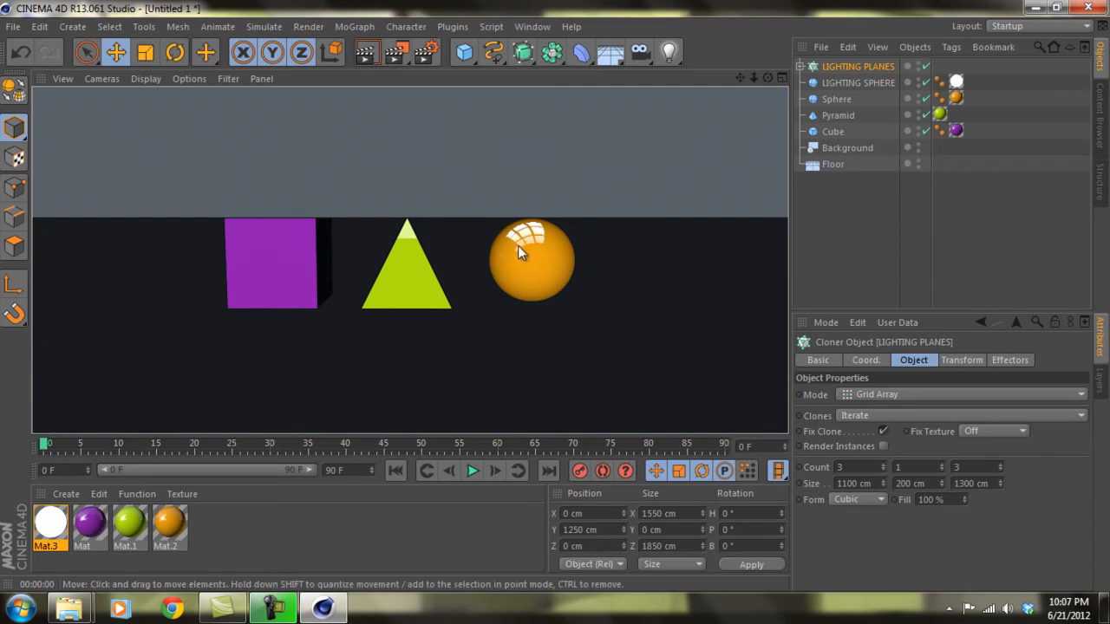
click(834, 83)
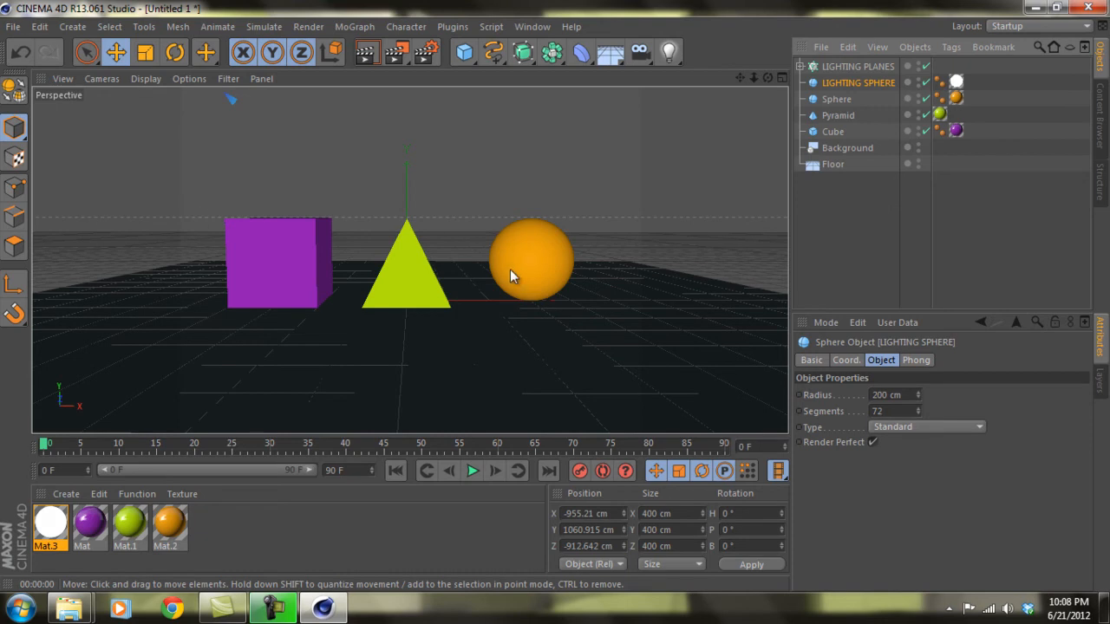
click(860, 67)
click(368, 51)
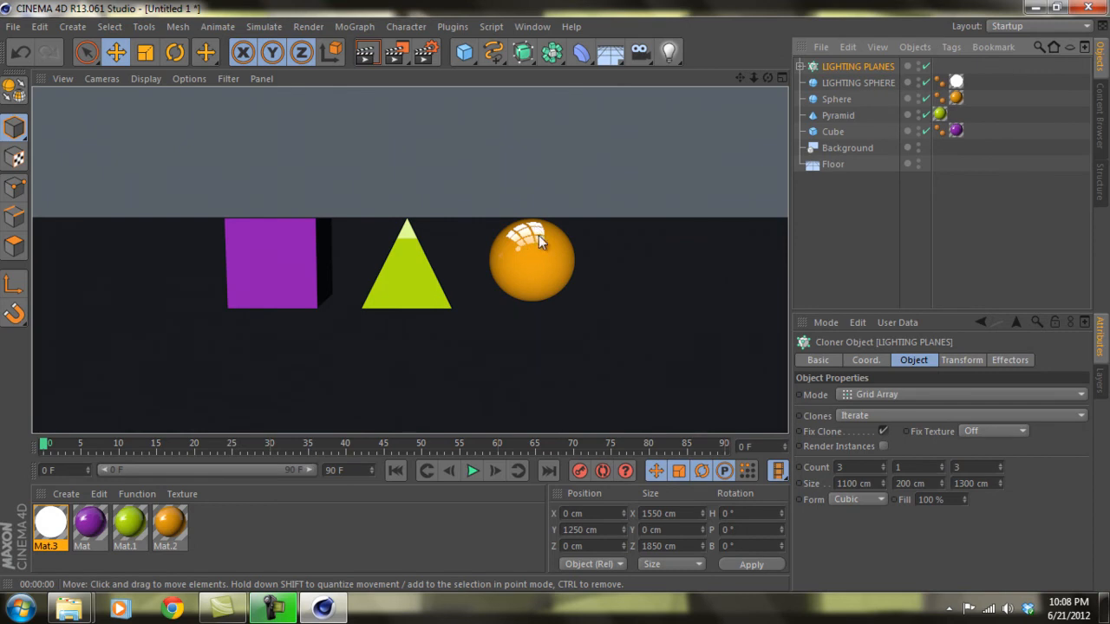
Move the LIGHTING SPHERE lower and closer to the objects, to about X -490, Y 599, Z -688 cm
click(847, 84)
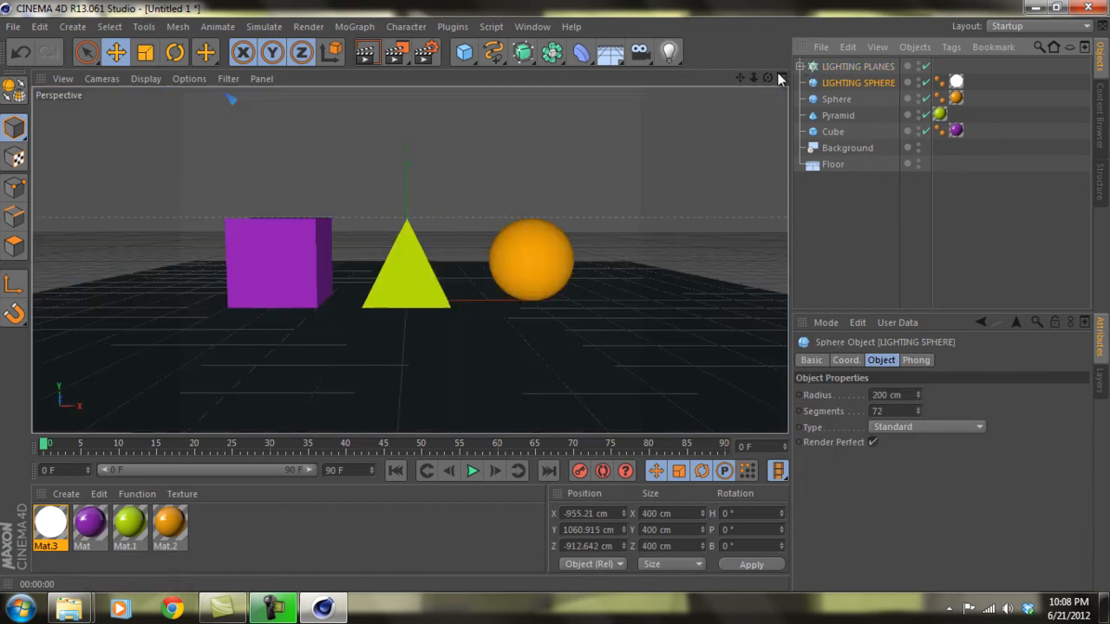
alt+drag(599, 300, 551, 297)
scroll(446, 185, down, 5)
drag(308, 117, 434, 200)
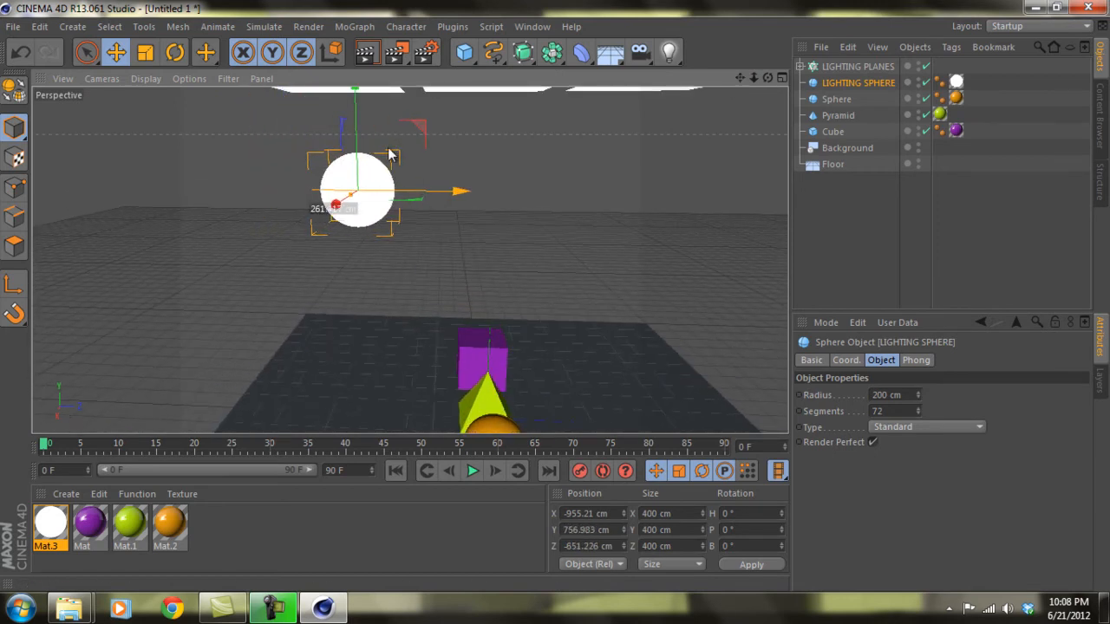
drag(359, 155, 362, 194)
drag(422, 228, 416, 228)
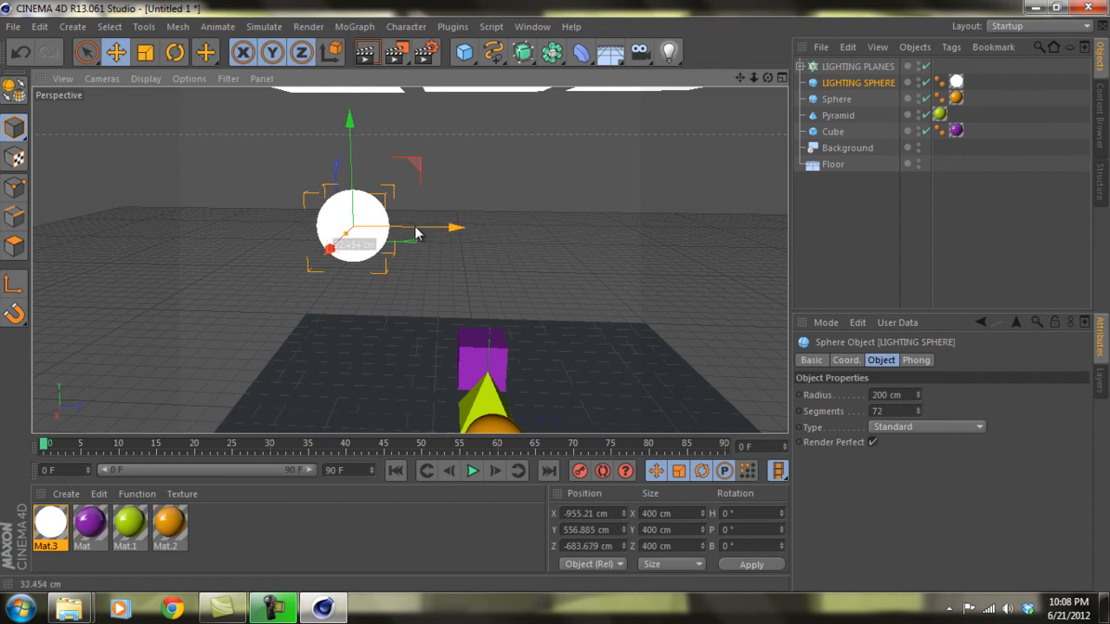
drag(769, 78, 408, 249)
drag(474, 206, 472, 198)
Shift the LIGHTING SPHERE along Z away from the objects, to about -922 cm
drag(767, 78, 553, 299)
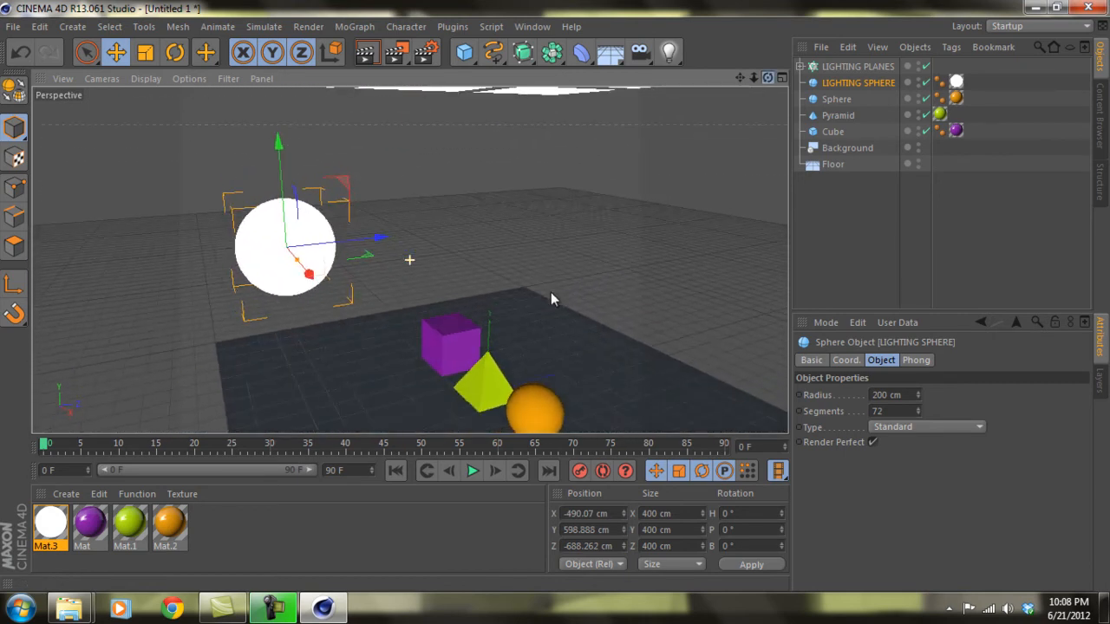
drag(768, 78, 556, 298)
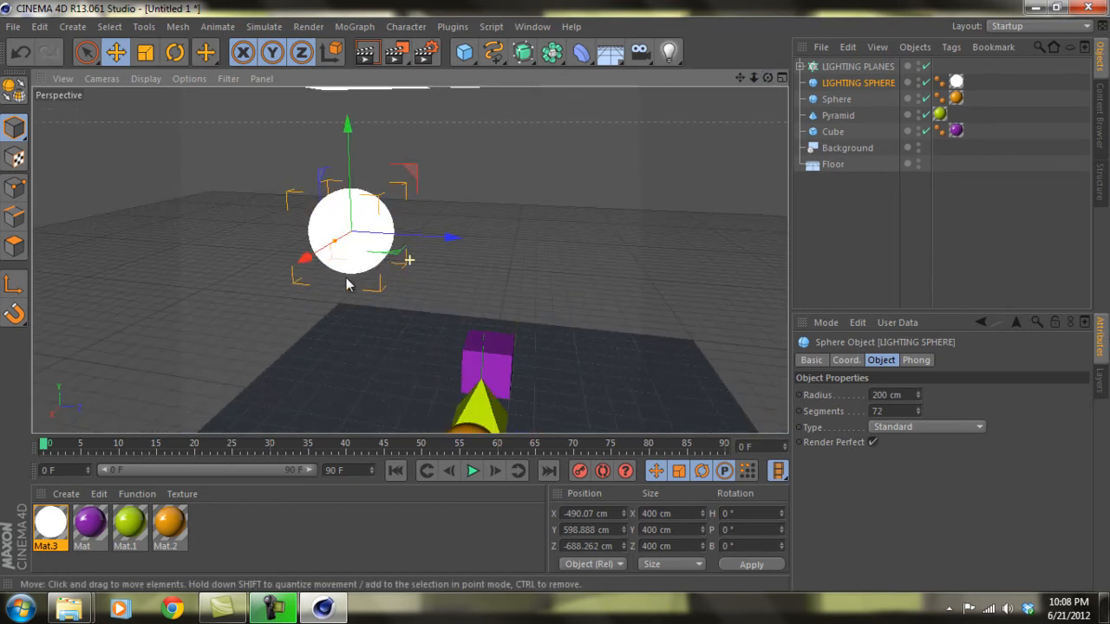
drag(445, 237, 384, 238)
Frame the cube, pyramid and sphere from the front in the perspective view and render the adjusted reflections
drag(769, 78, 555, 295)
scroll(392, 297, up, 5)
scroll(444, 234, up, 1)
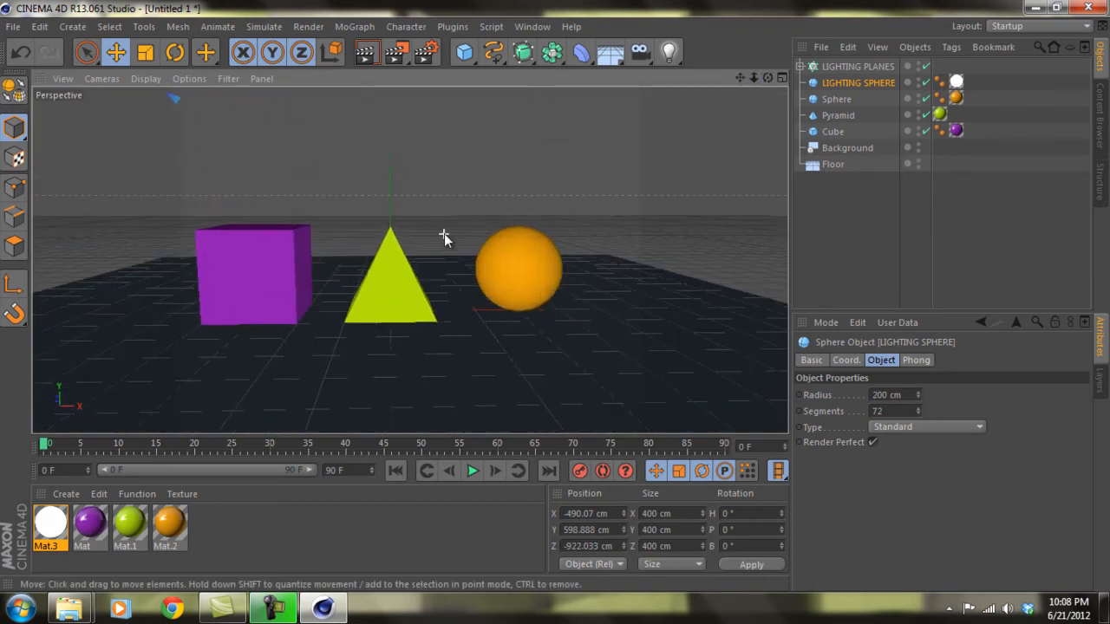
drag(767, 79, 559, 295)
click(468, 53)
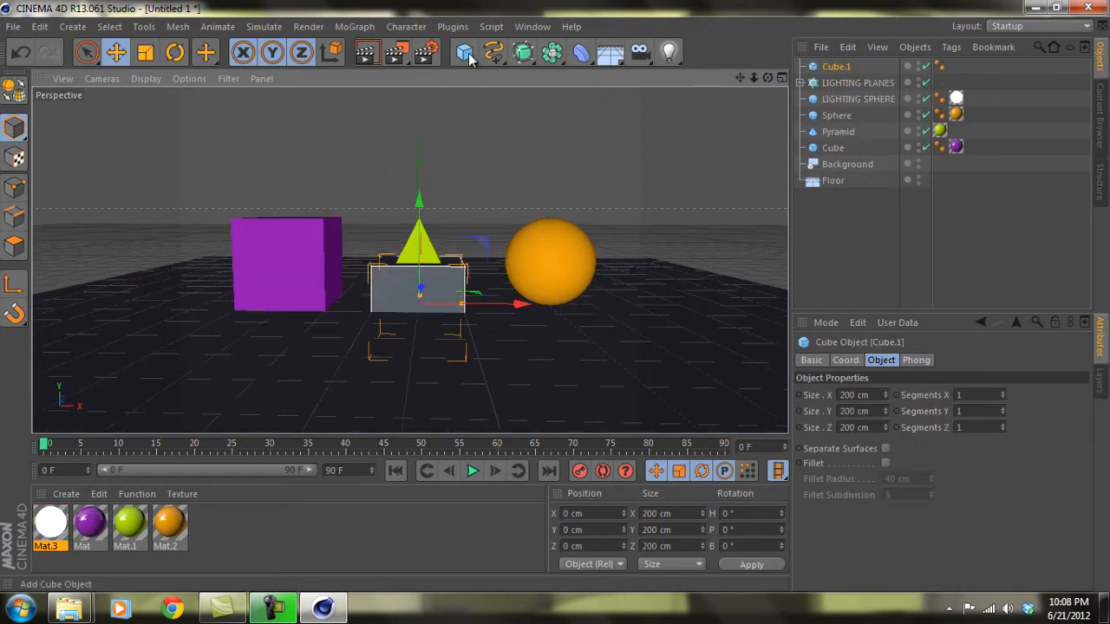
key(ctrl+z)
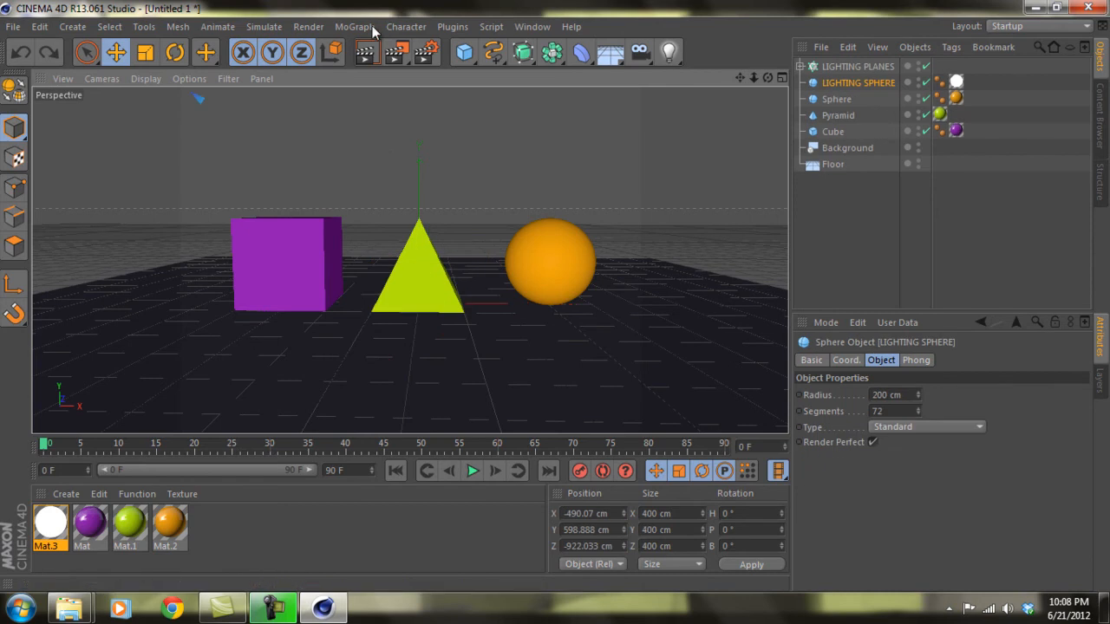
click(367, 54)
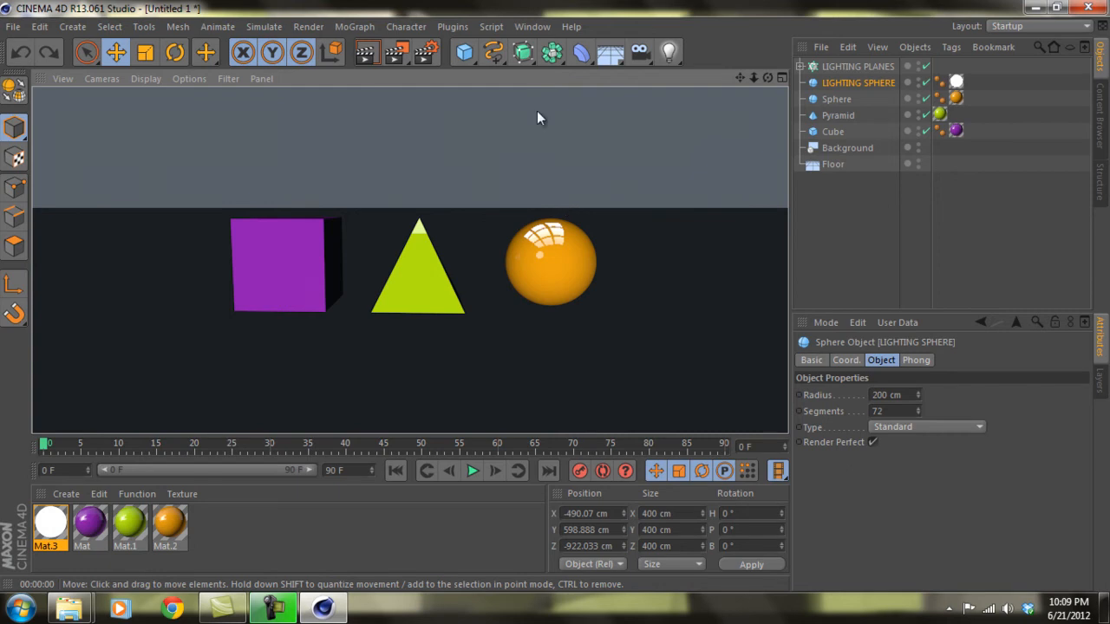
Load the YouTube 720 HD.1 preset in the render settings and make it the active setting
click(433, 50)
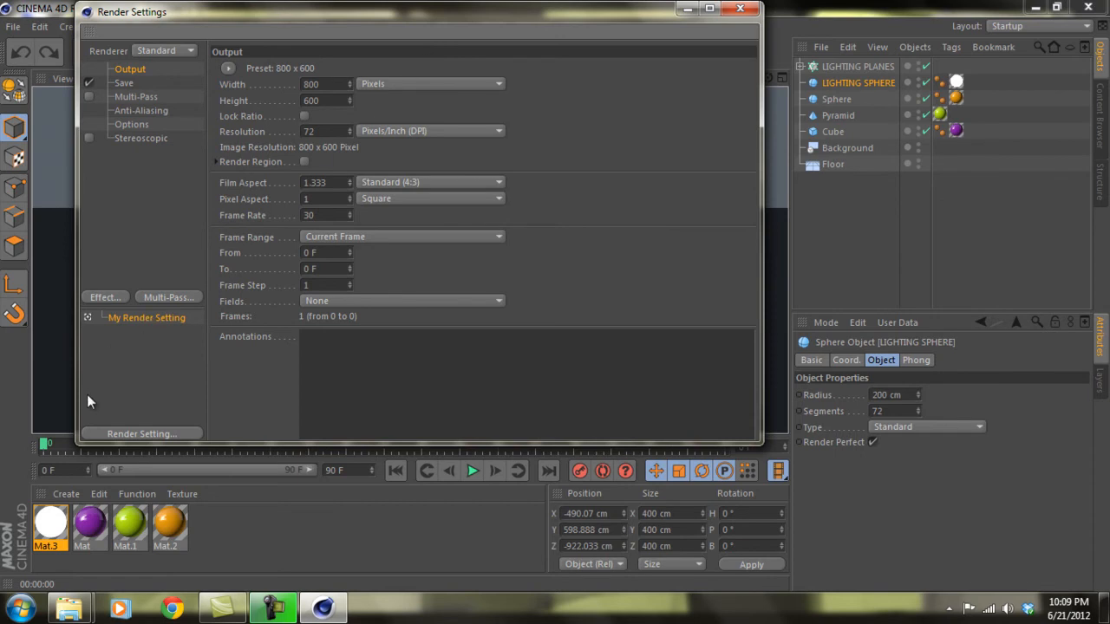
click(117, 432)
mouse_move(307, 570)
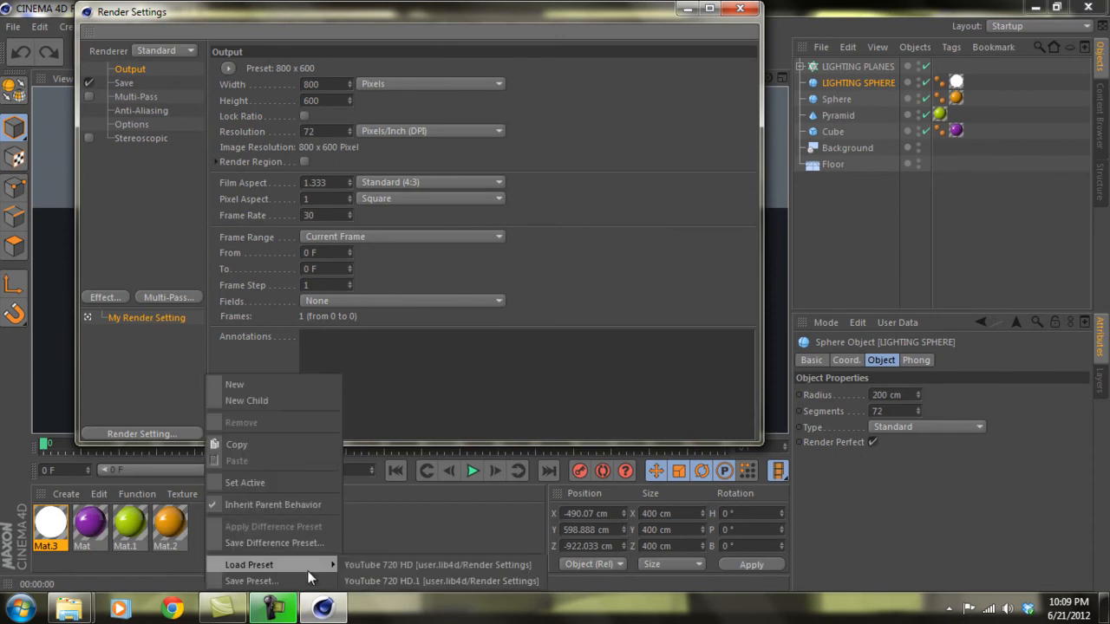
click(460, 582)
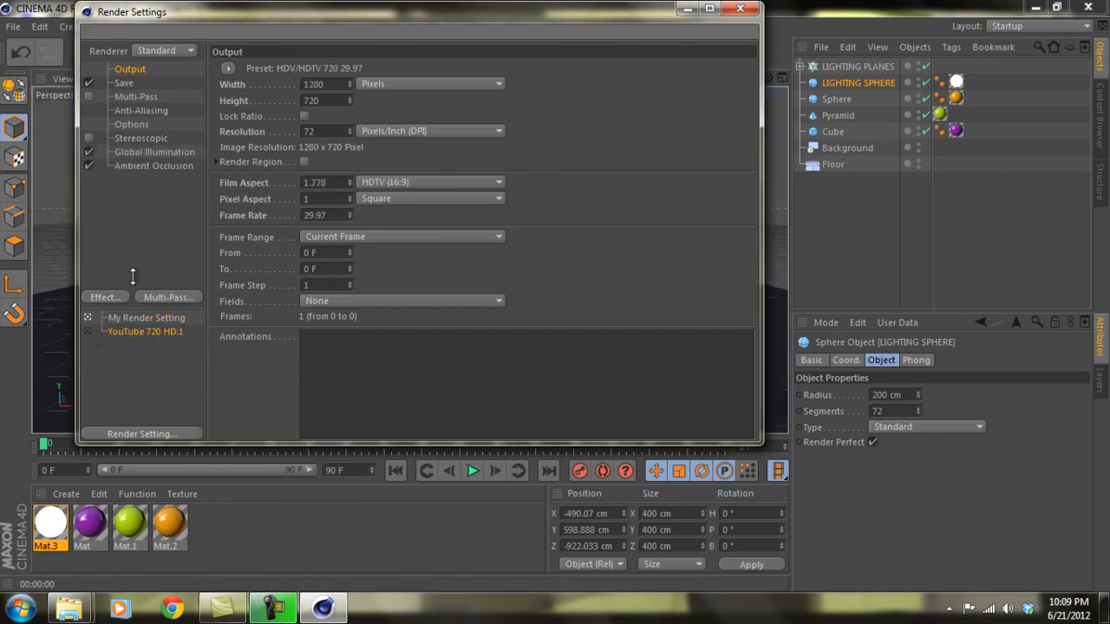
click(87, 331)
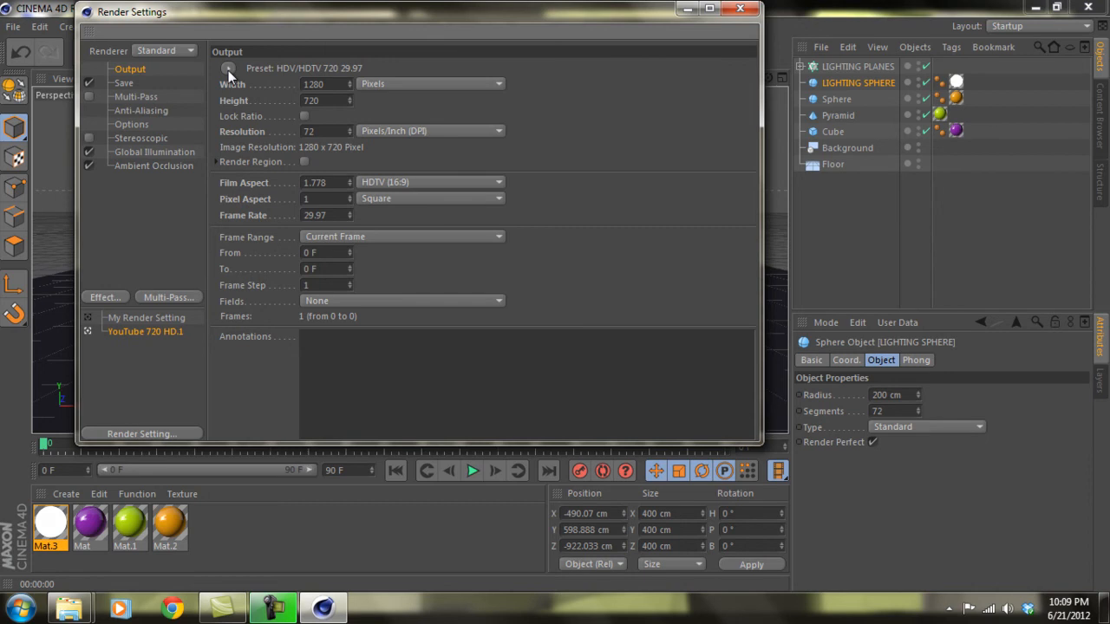
Make My Render Setting the active render setting and set its output size to 1280 x 720 pixels
click(88, 317)
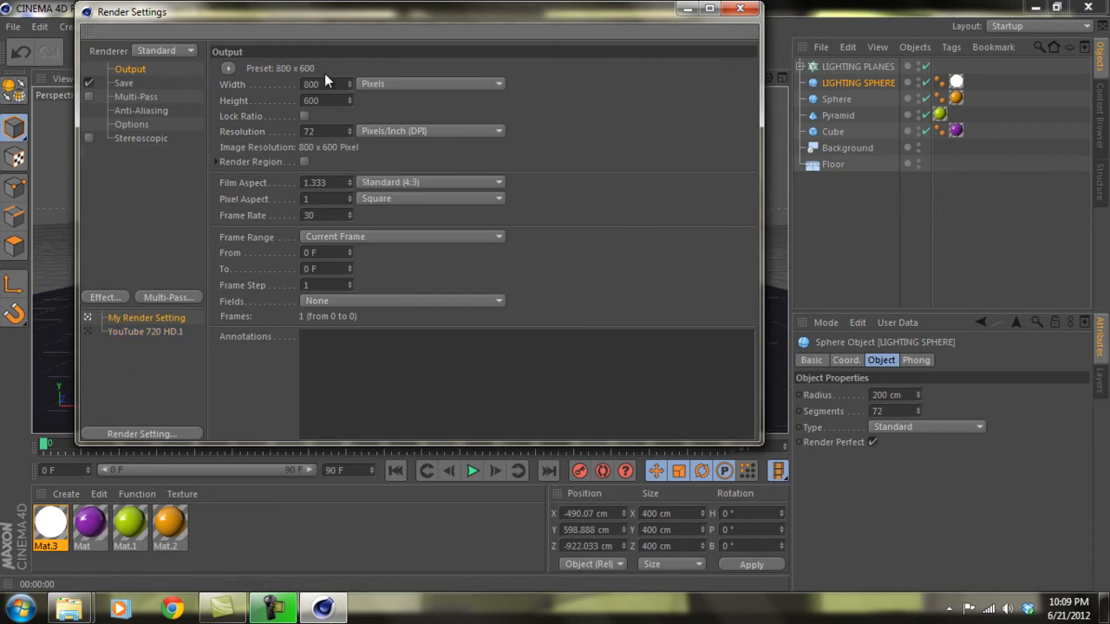
click(229, 68)
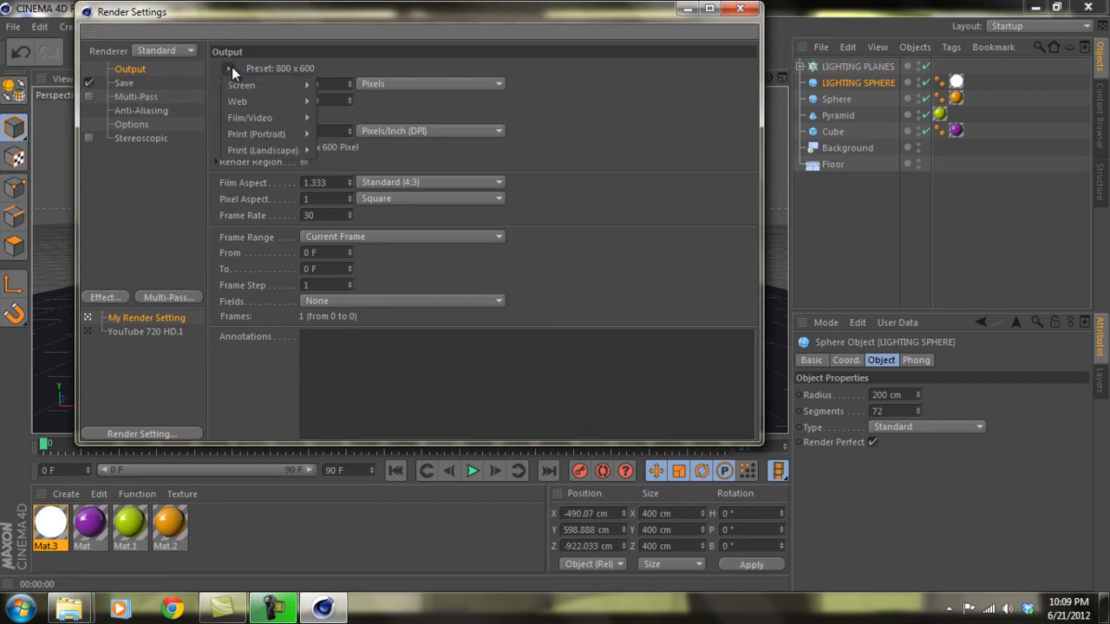
click(421, 63)
drag(331, 84, 262, 82)
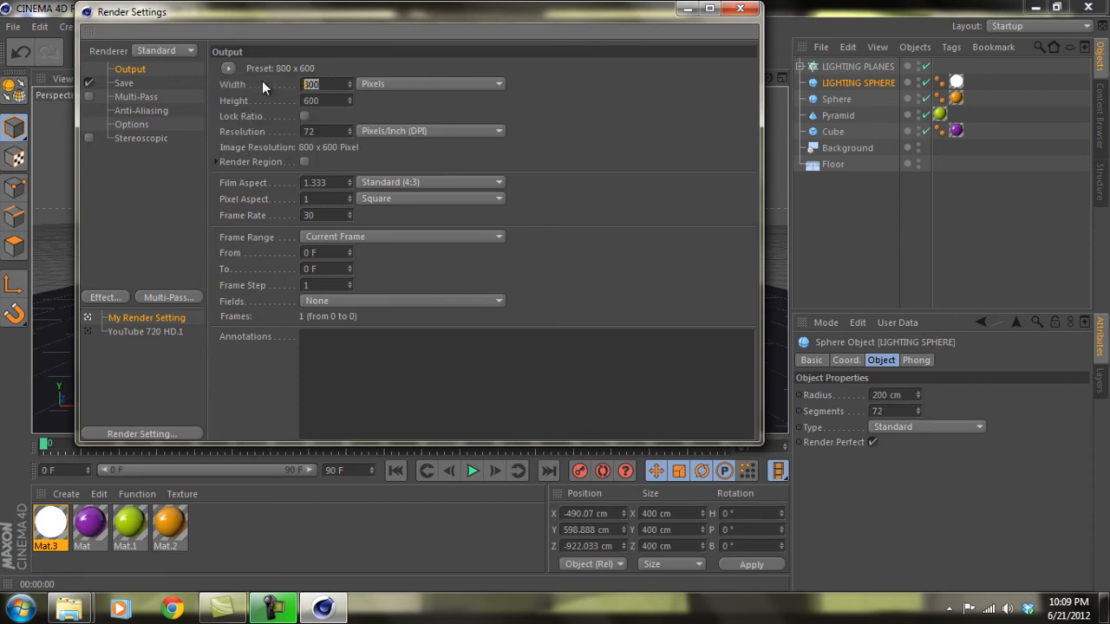
text(1280)
key(Tab)
text(720)
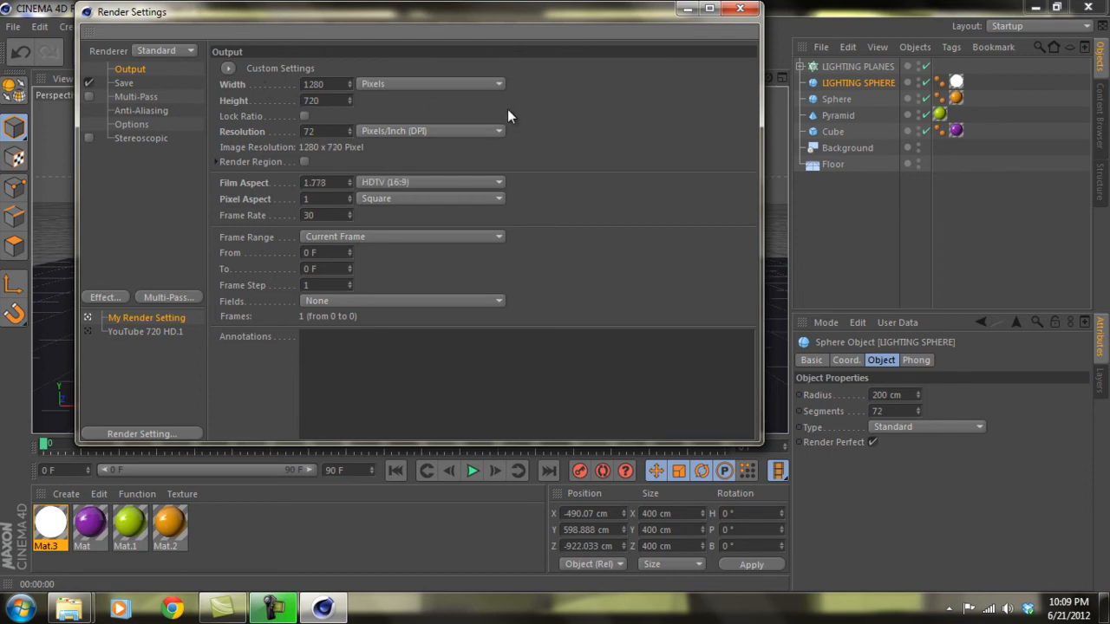
key(Return)
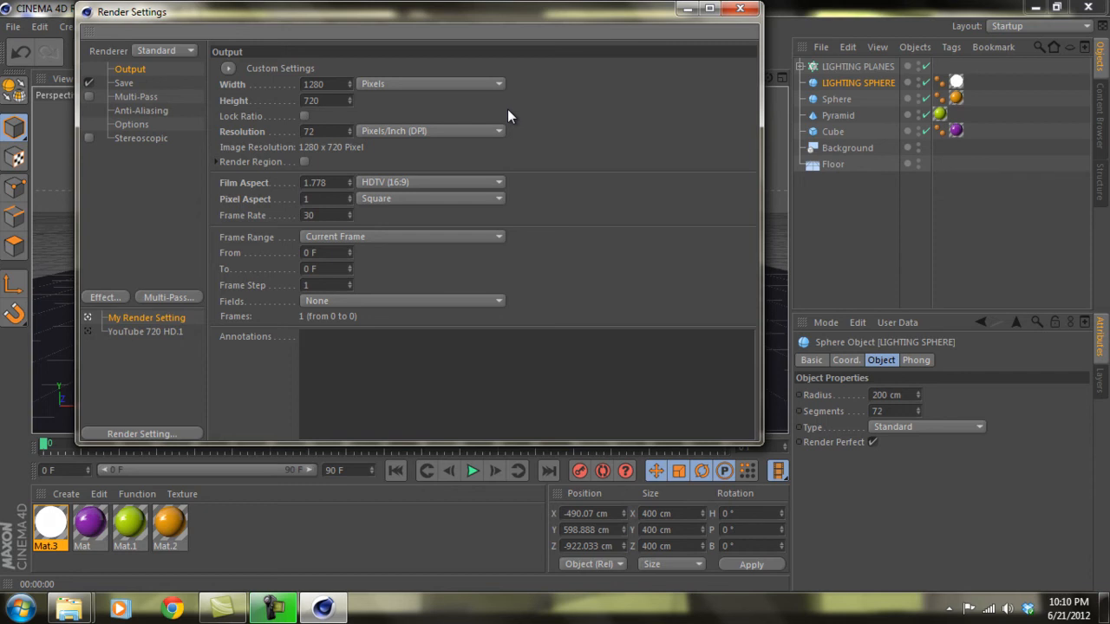
Set the render's anti-aliasing to Best with a minimum level of 1x1 and a maximum level of 2x2
click(123, 84)
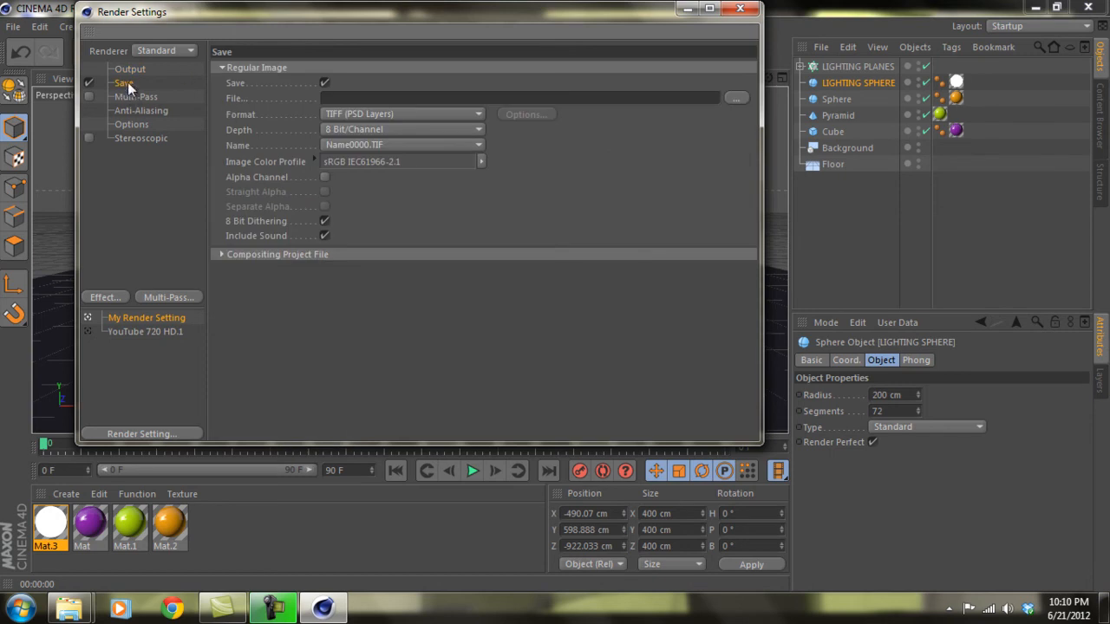
click(135, 97)
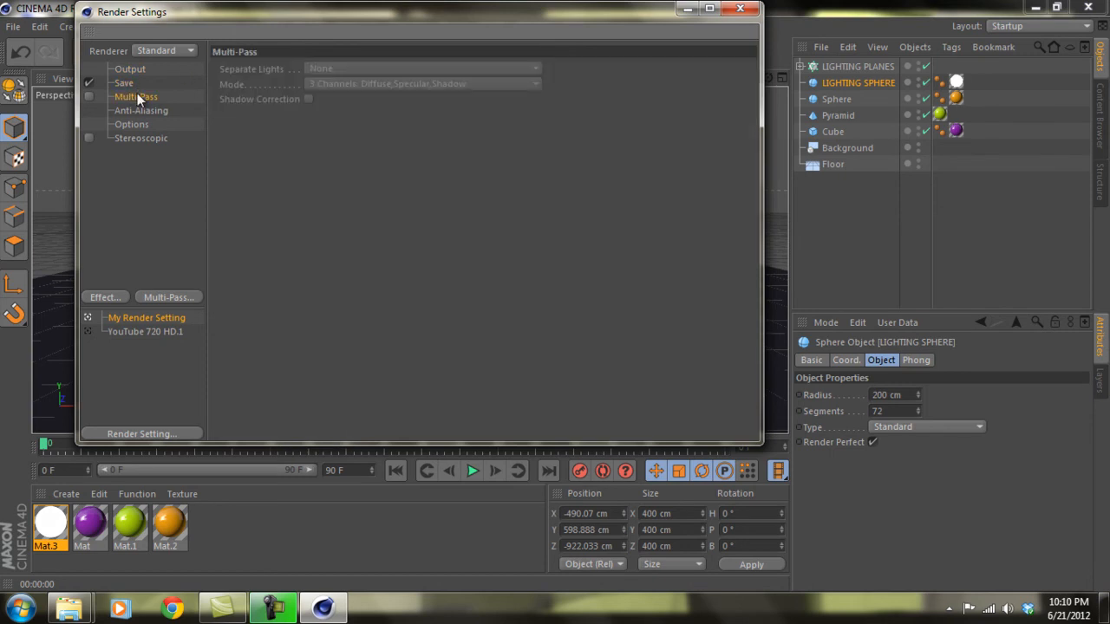
click(139, 111)
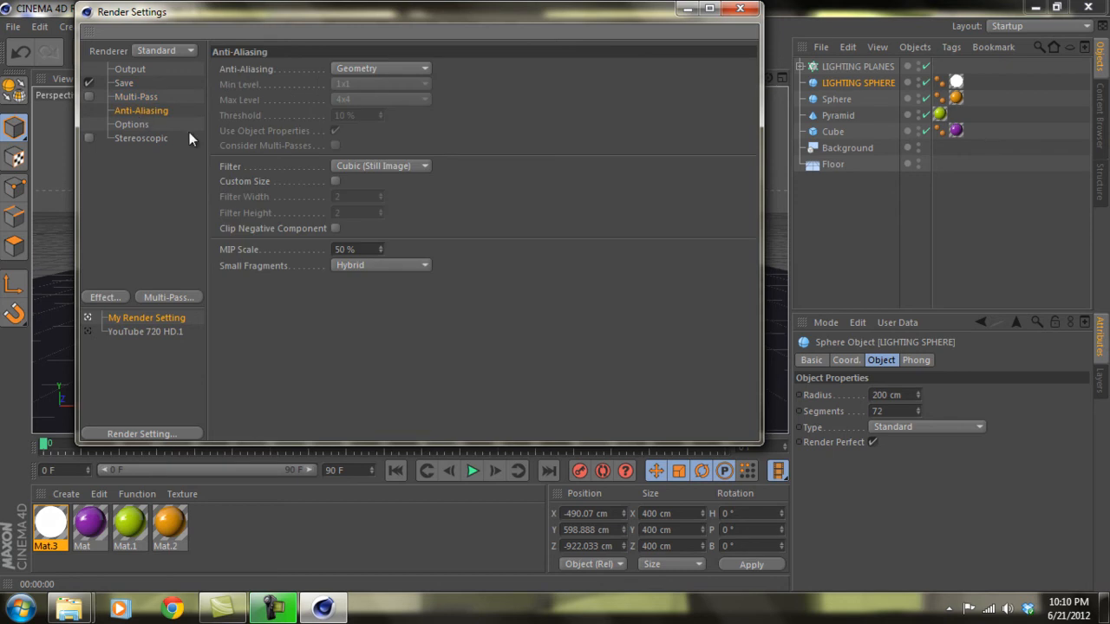
click(399, 68)
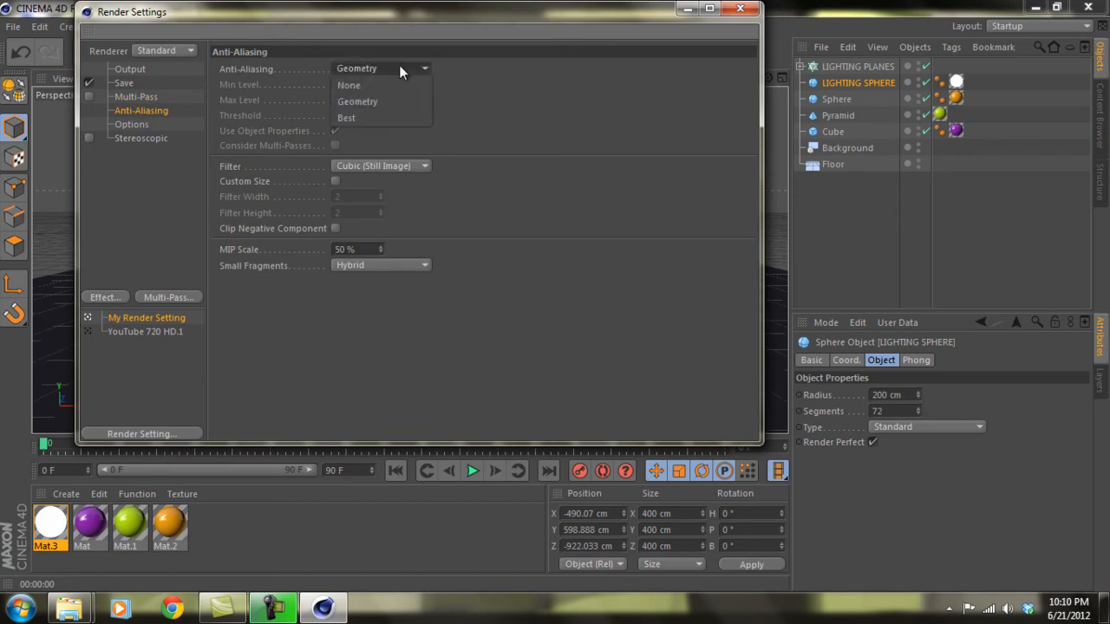
click(396, 113)
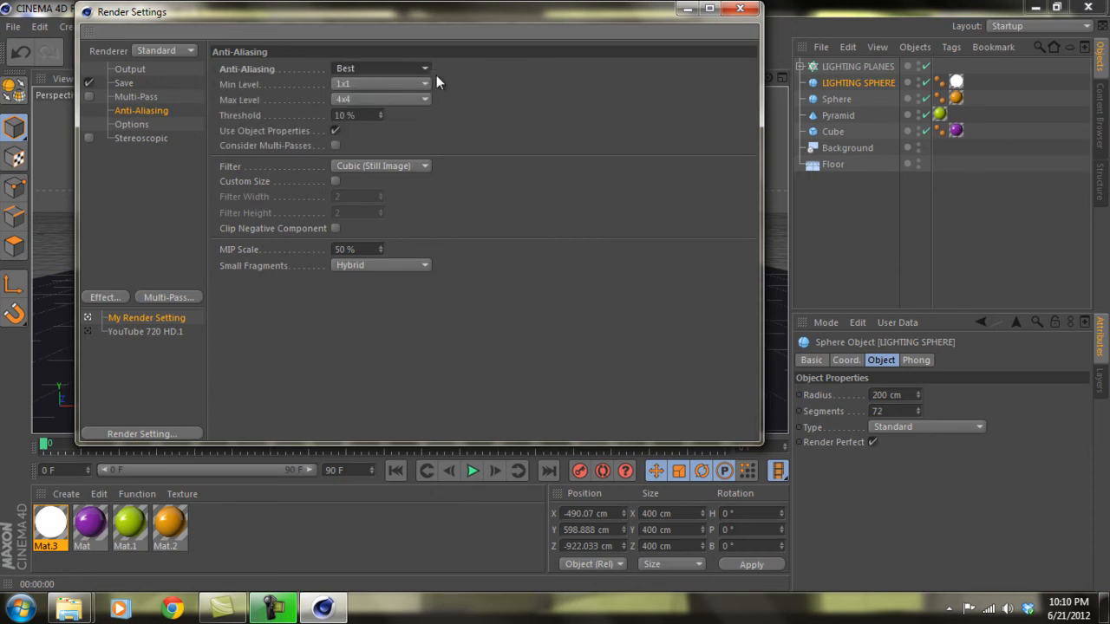
click(394, 83)
click(395, 83)
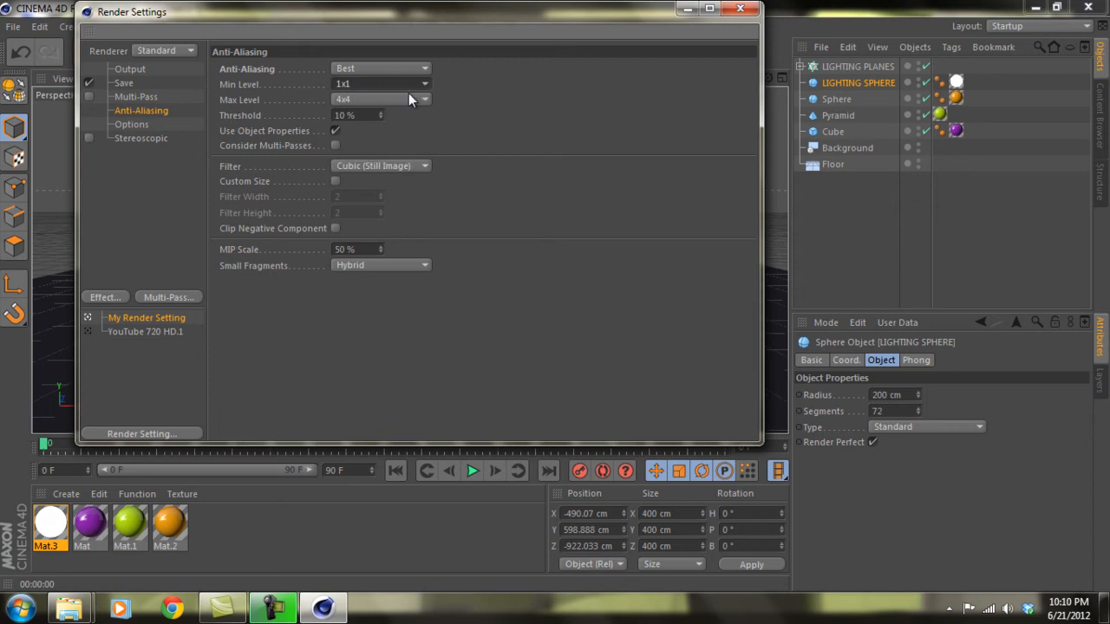
click(410, 99)
click(413, 127)
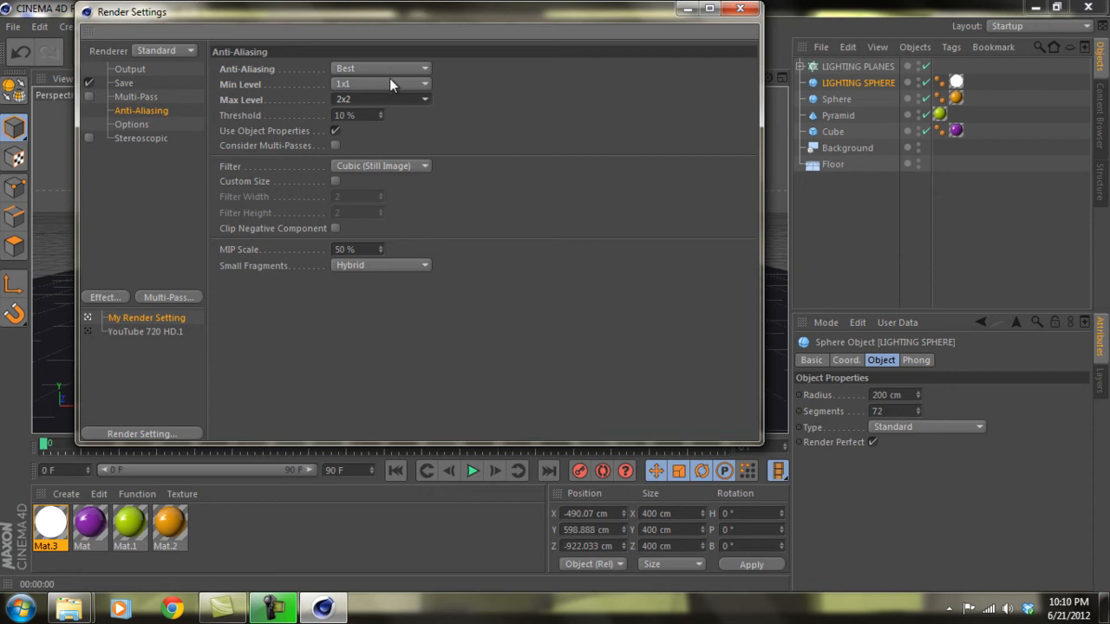
Add the Global Illumination effect to My Render Setting and review its irradiance cache, cache file and detail options
click(131, 124)
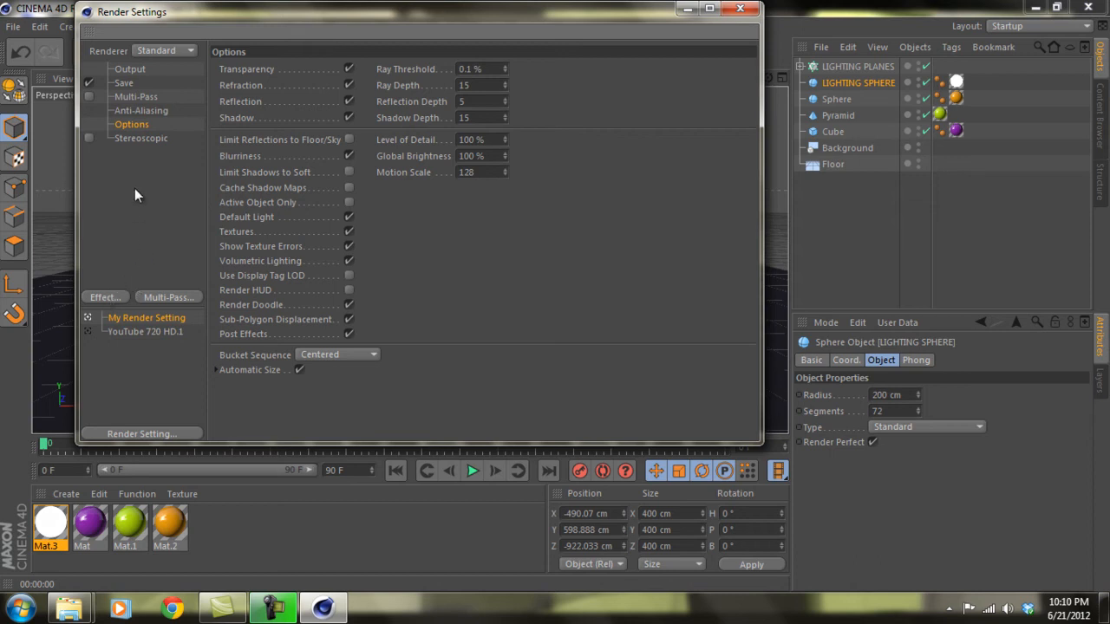
click(137, 136)
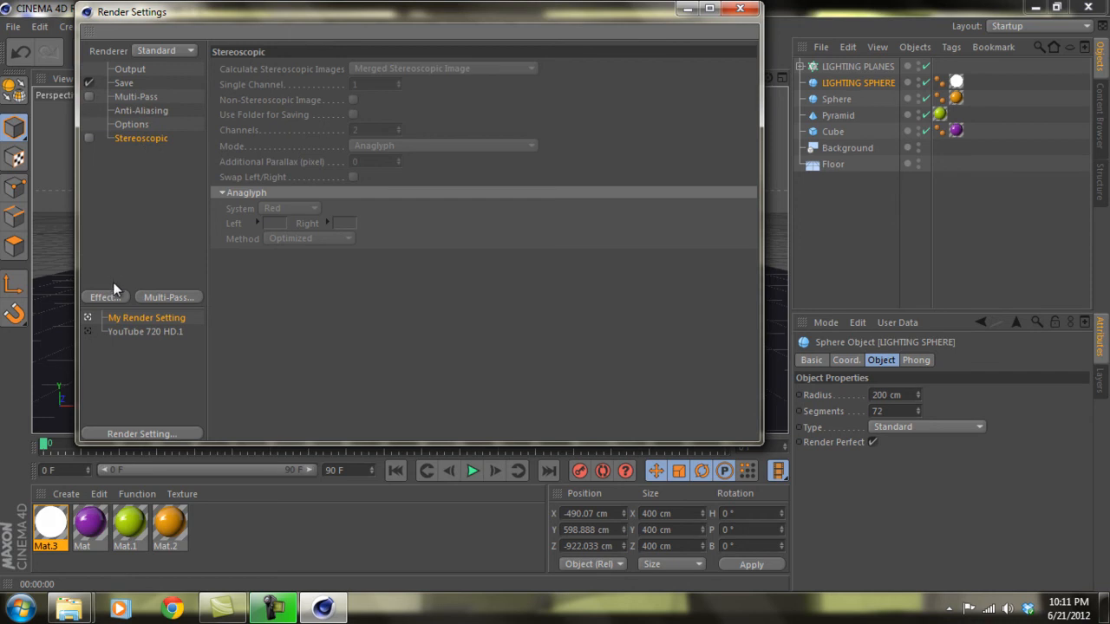
click(139, 222)
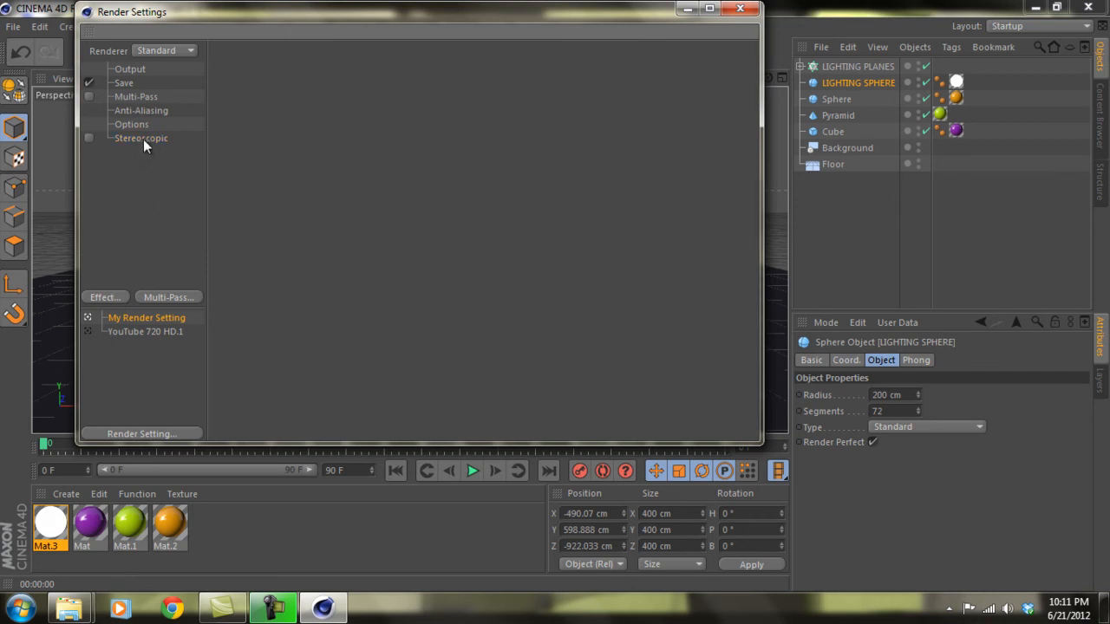
click(143, 139)
click(142, 208)
click(115, 295)
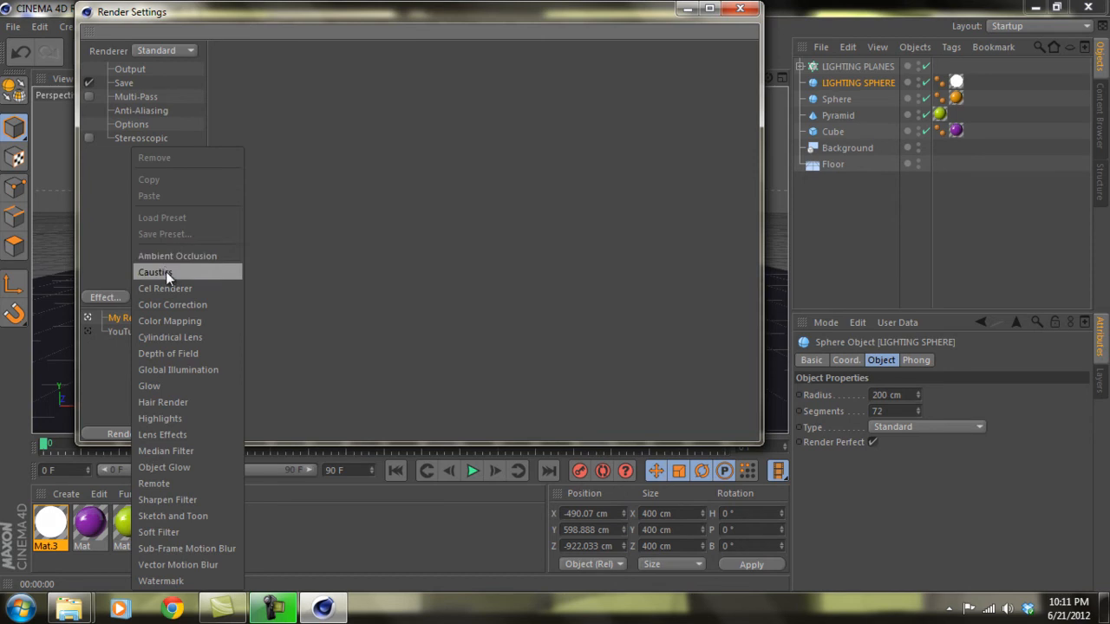
click(192, 370)
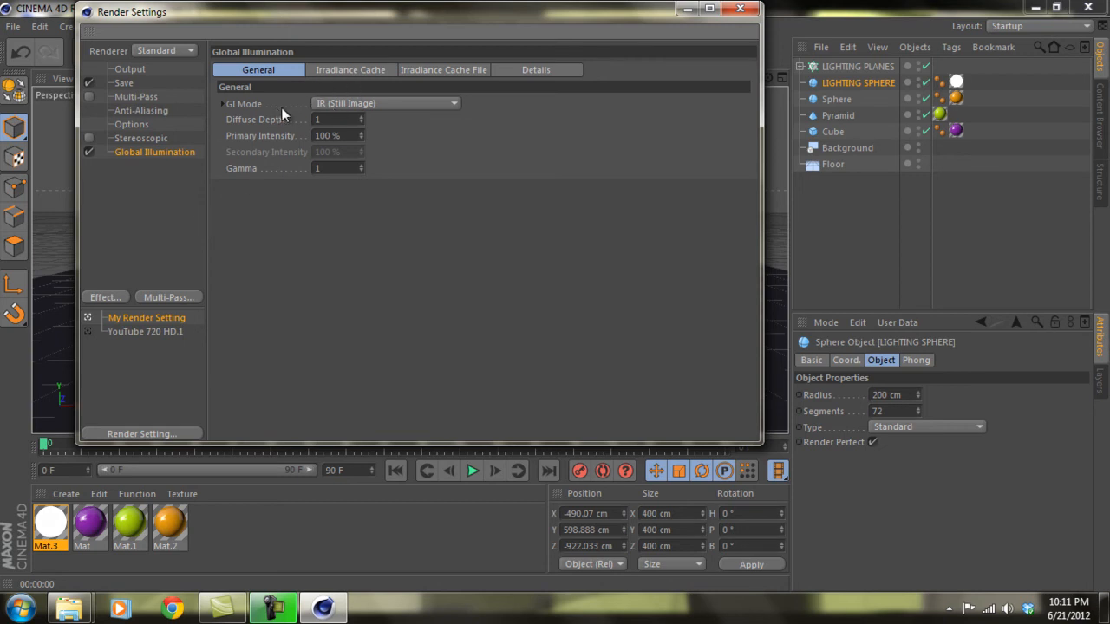
click(347, 74)
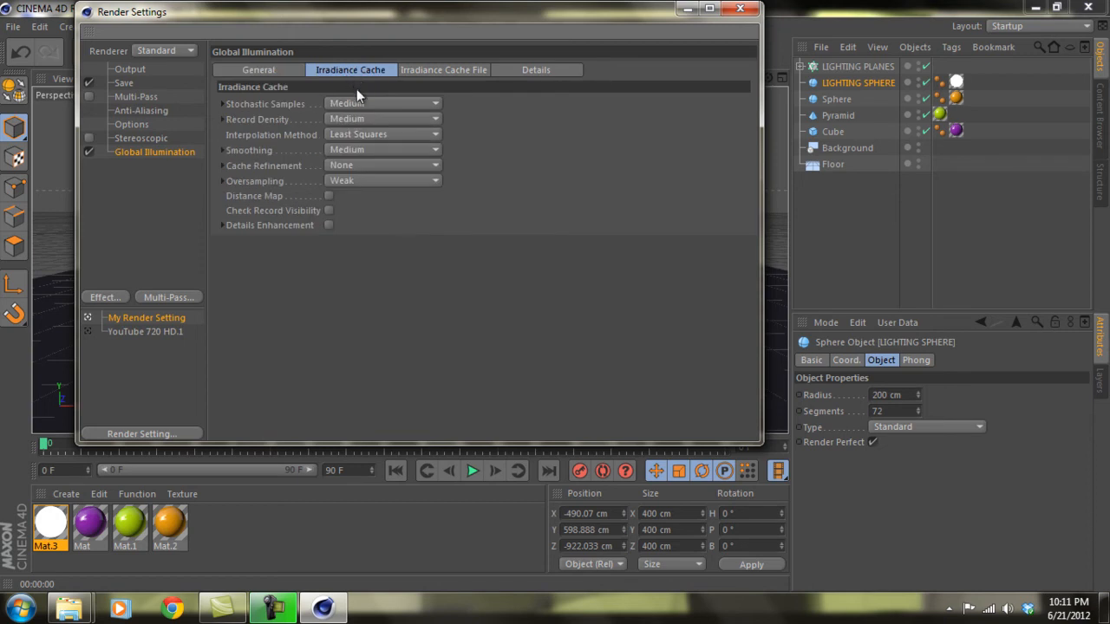
click(461, 73)
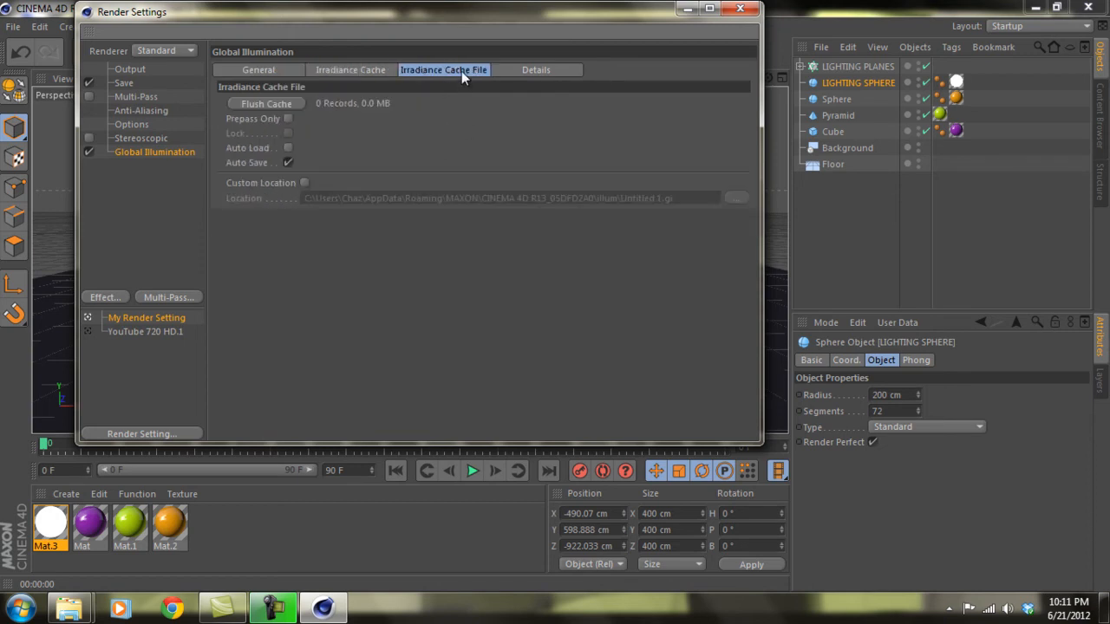
click(527, 73)
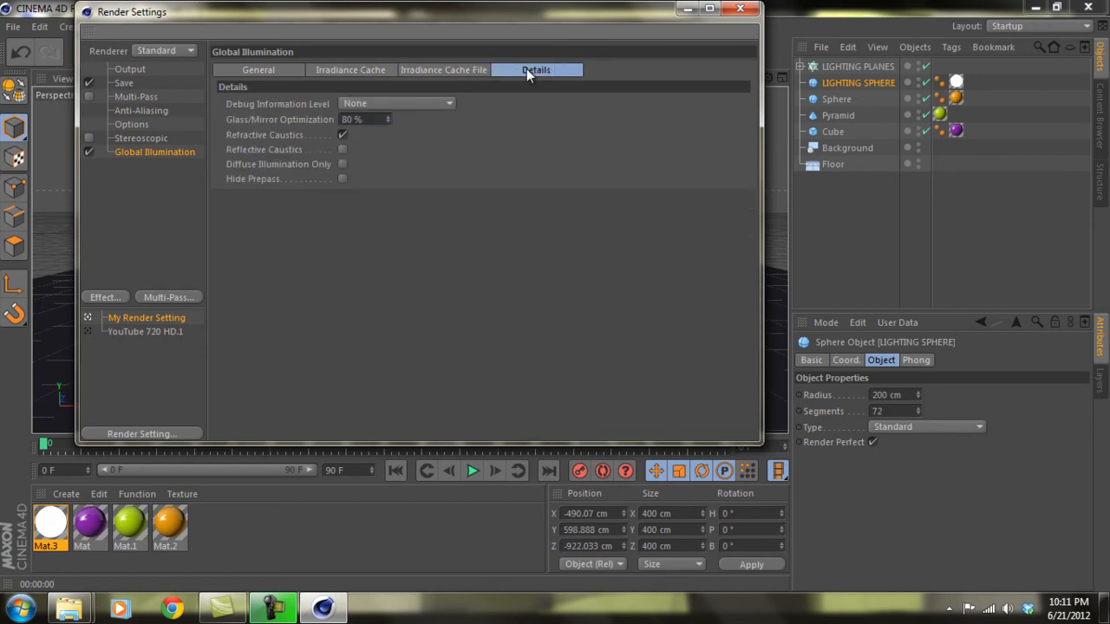
click(458, 72)
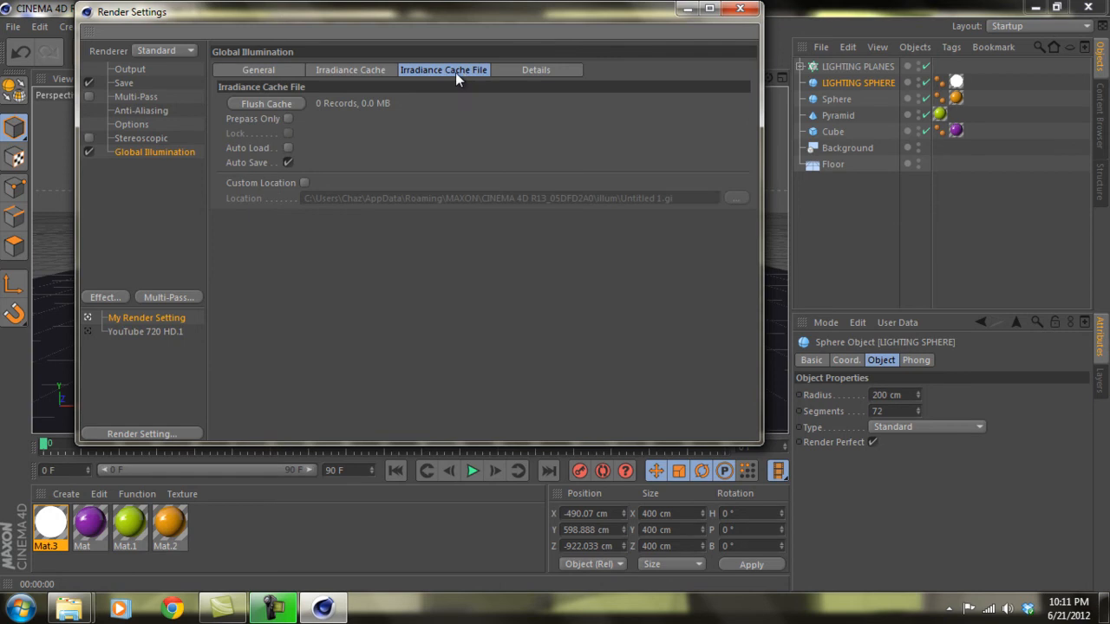
click(365, 73)
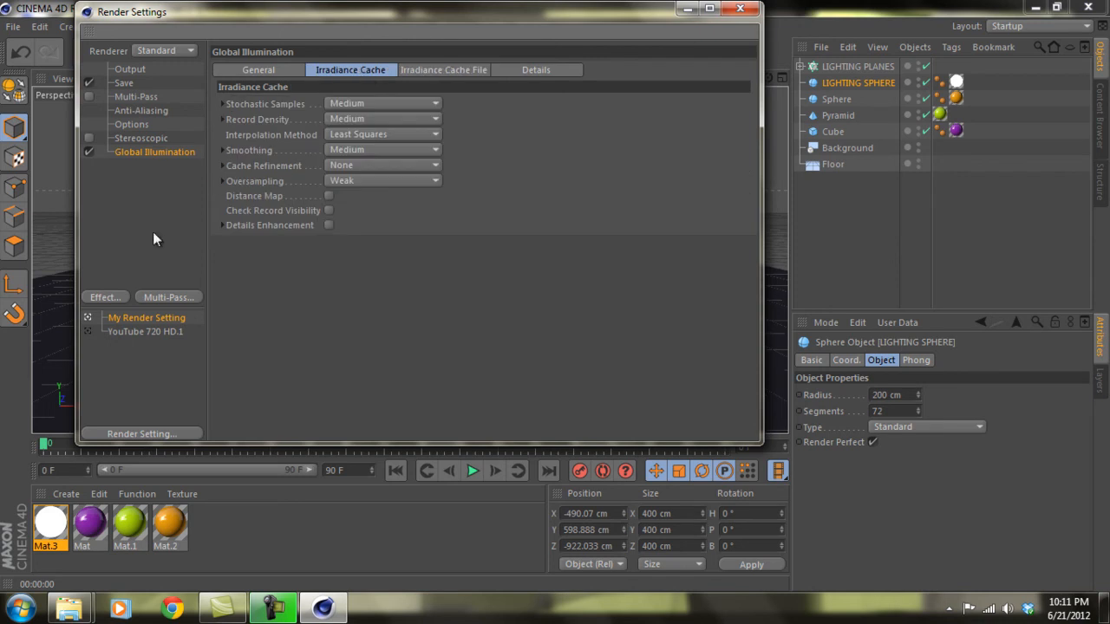
Add the Ambient Occlusion effect to My Render Setting, leave it disabled and minimize the render settings
click(104, 297)
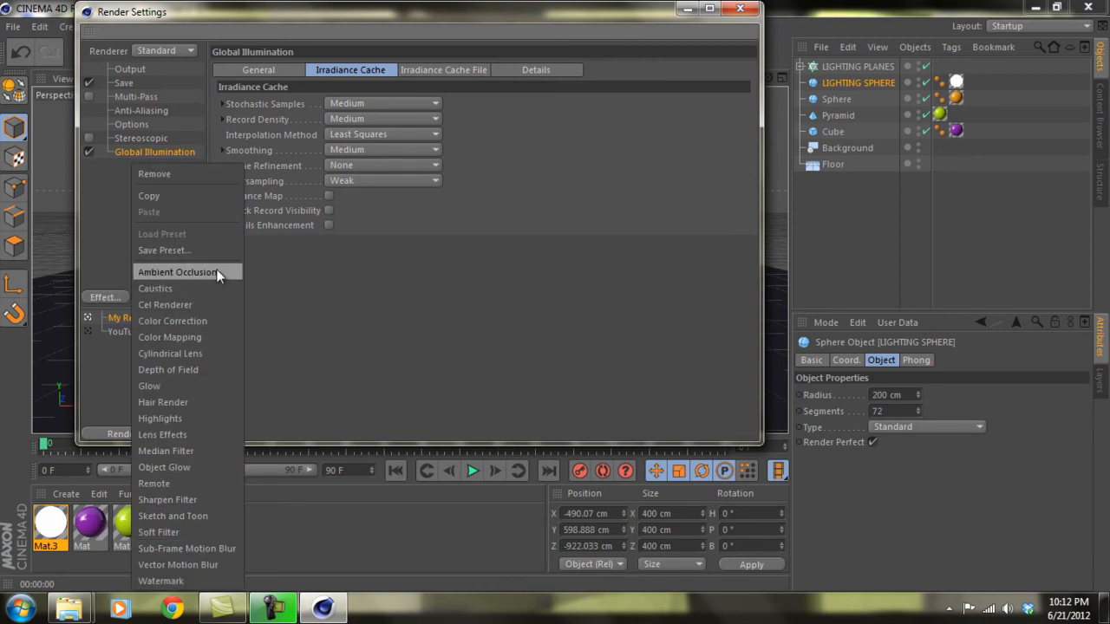
click(178, 273)
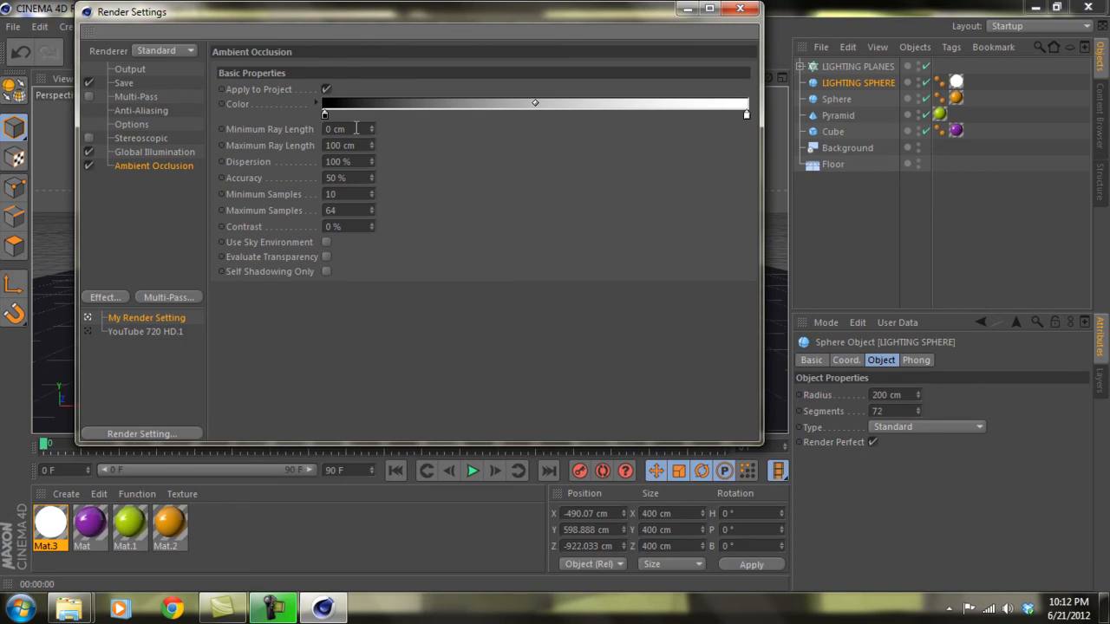
click(88, 166)
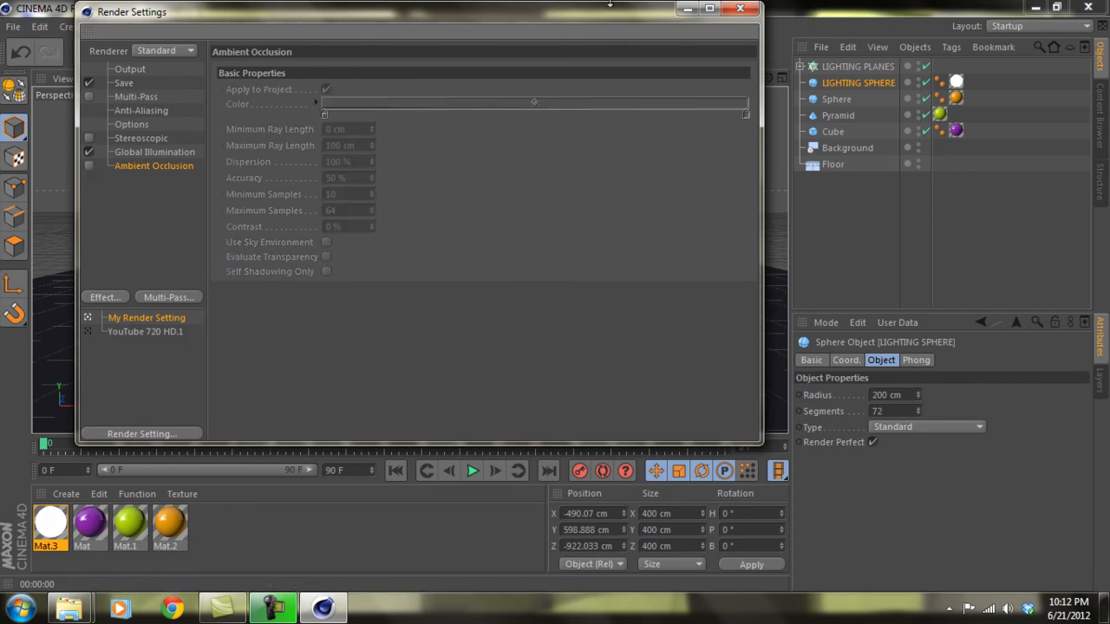
click(686, 9)
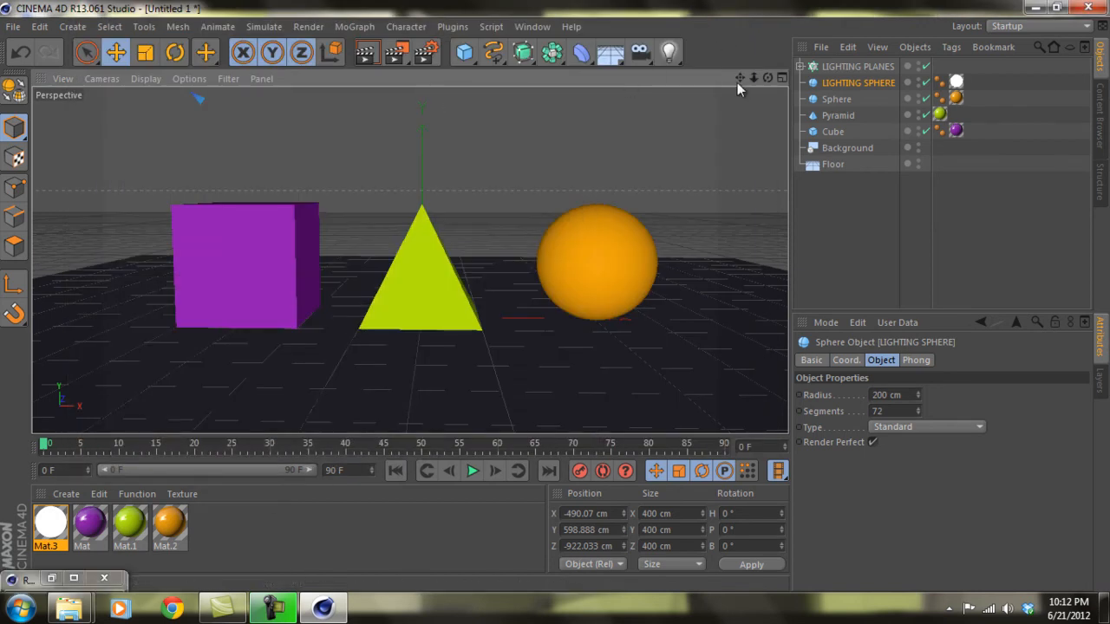
Add a Compositing tag to the Floor with Self Shadowing off and Compositing Background on
drag(765, 79, 555, 301)
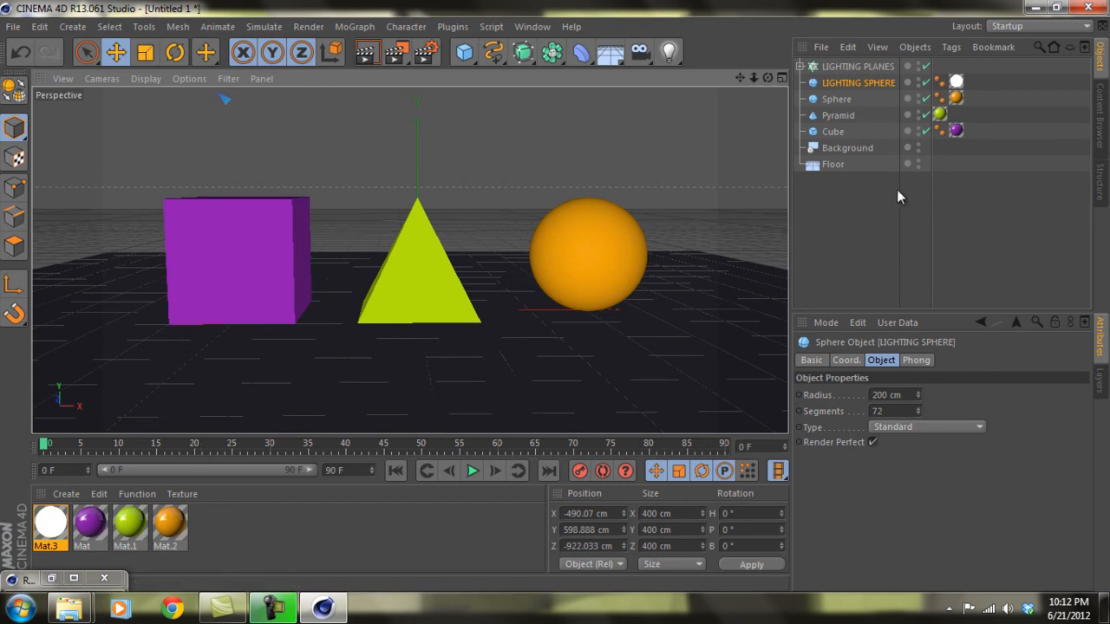
click(831, 166)
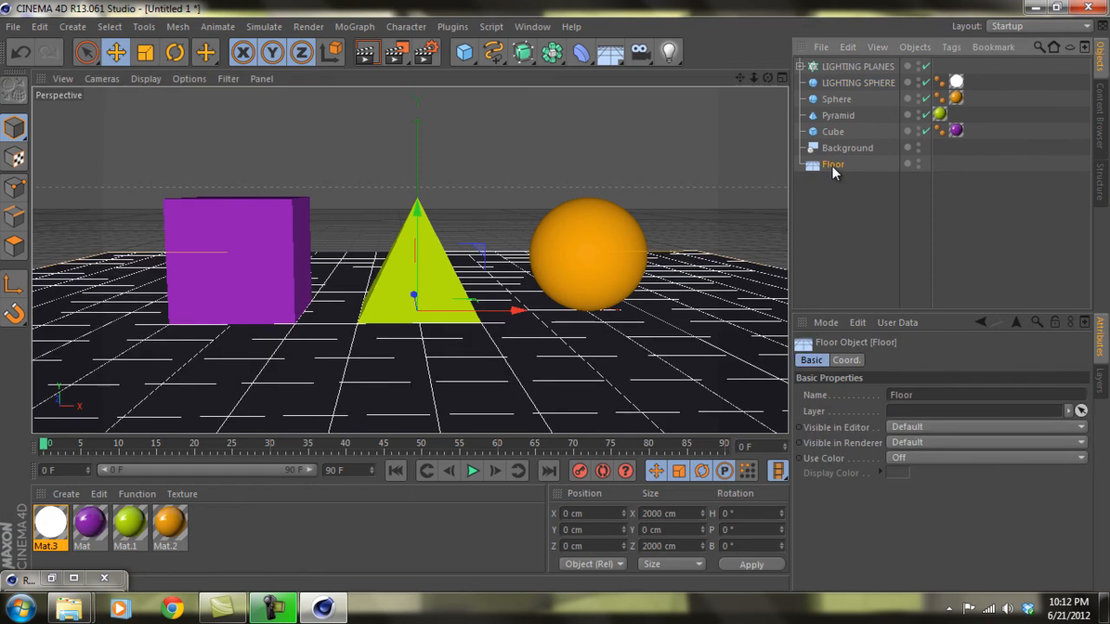
right_click(833, 173)
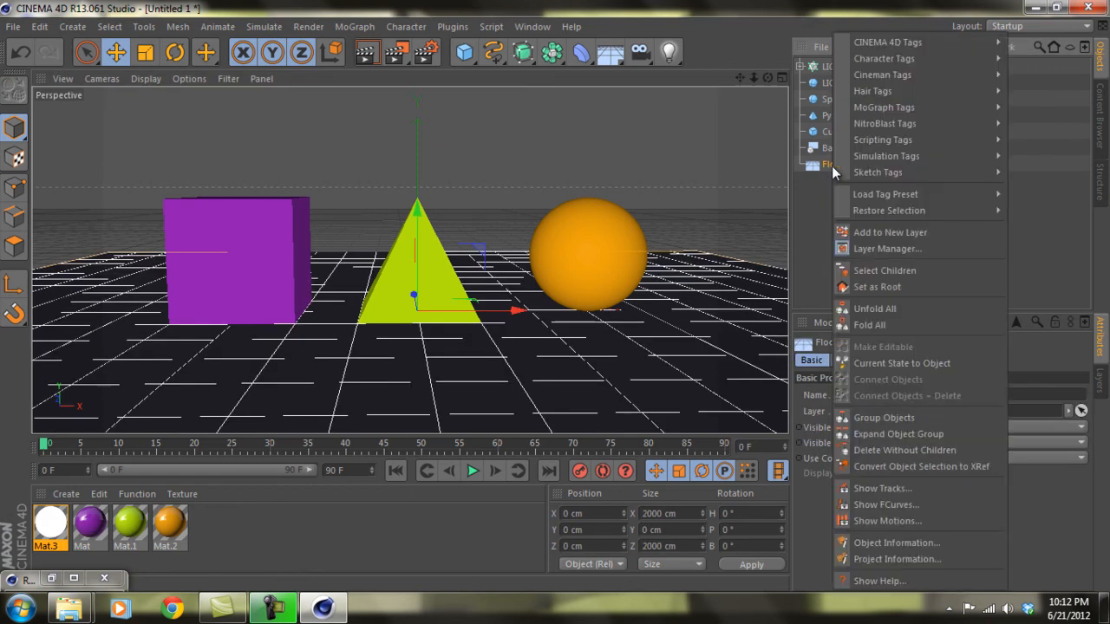
mouse_move(923, 54)
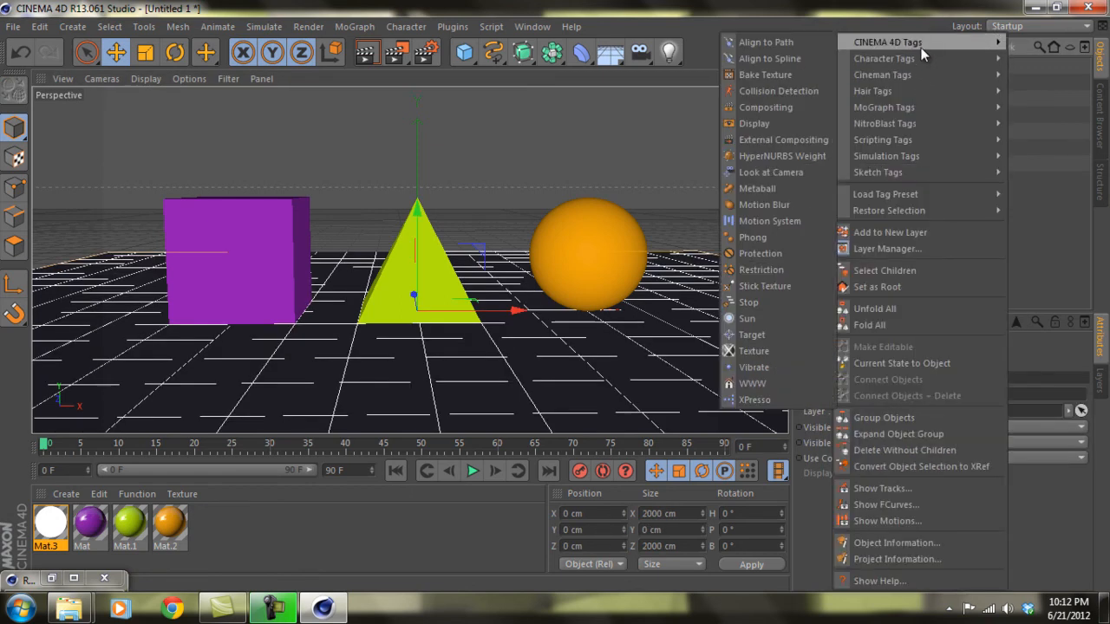
click(766, 108)
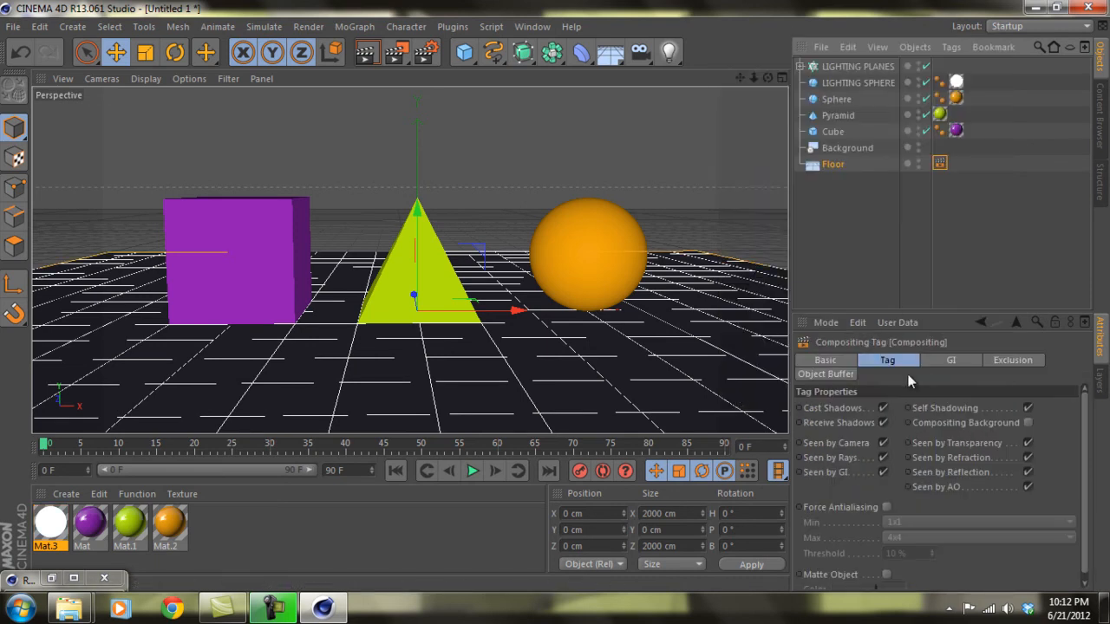
click(1028, 407)
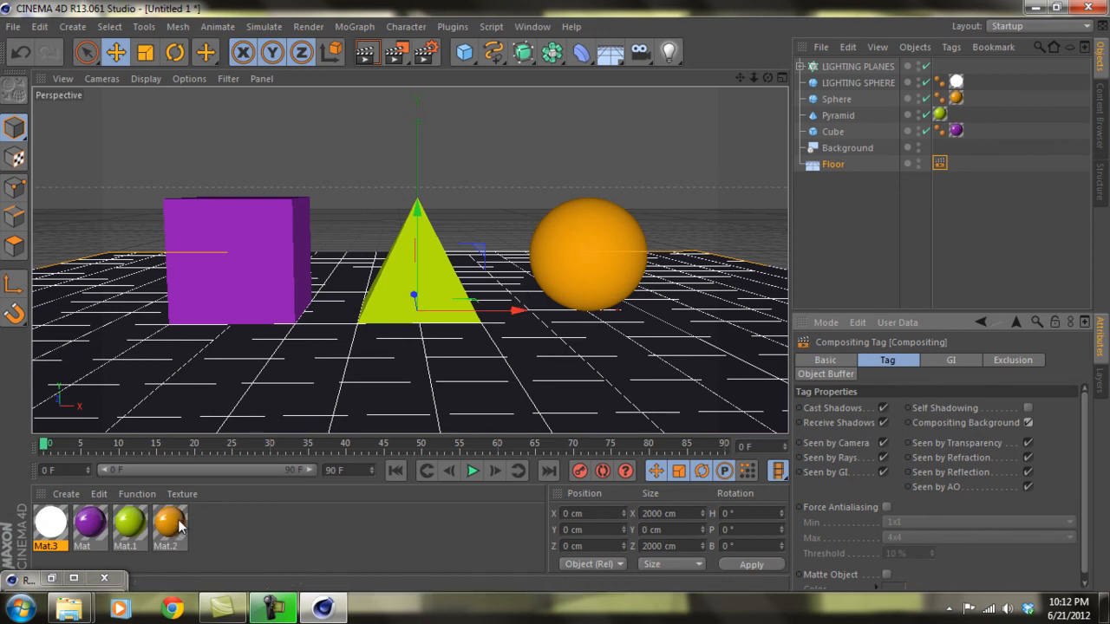
Duplicate the orange material Mat.2 and set the copy's color to light grey, RGB 202, 202, 202
ctrl+drag(179, 525, 221, 527)
double_click(221, 527)
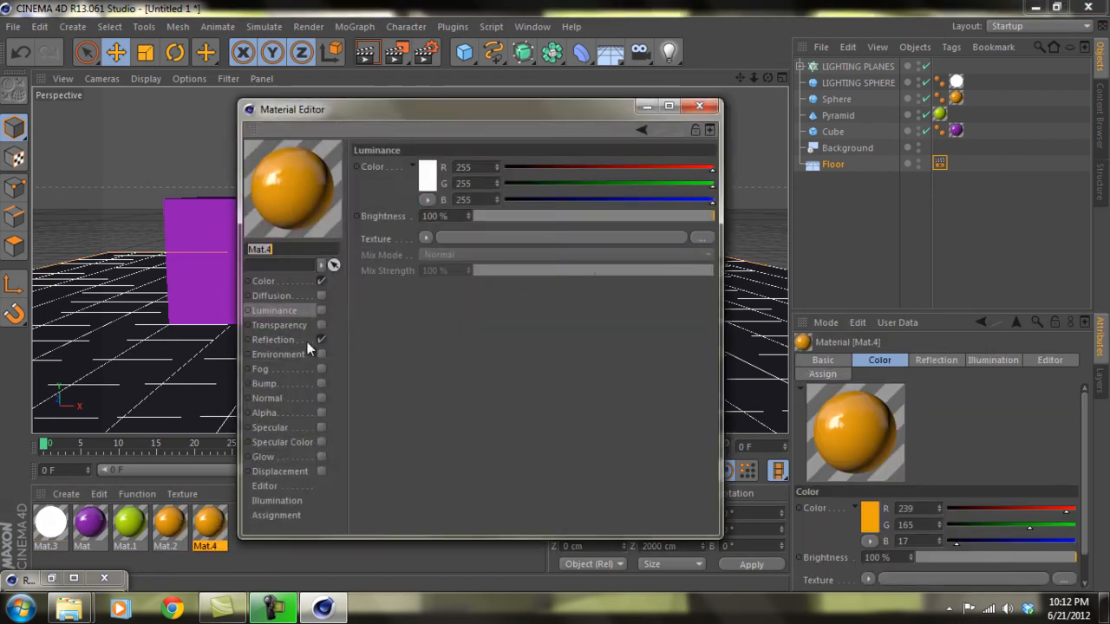
click(297, 282)
click(427, 173)
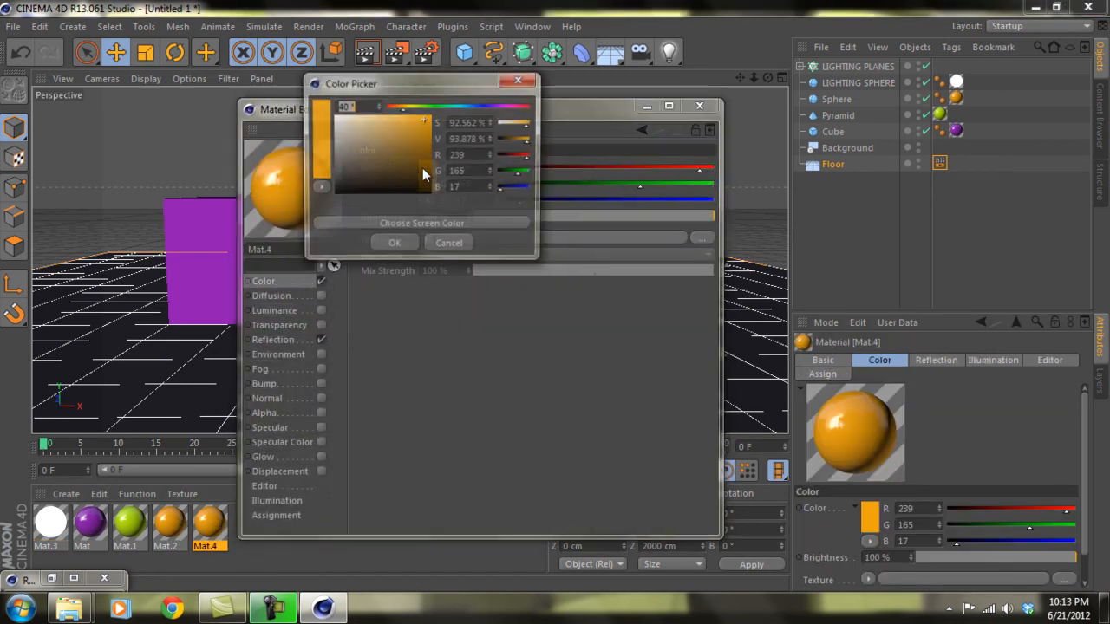
drag(334, 141, 330, 135)
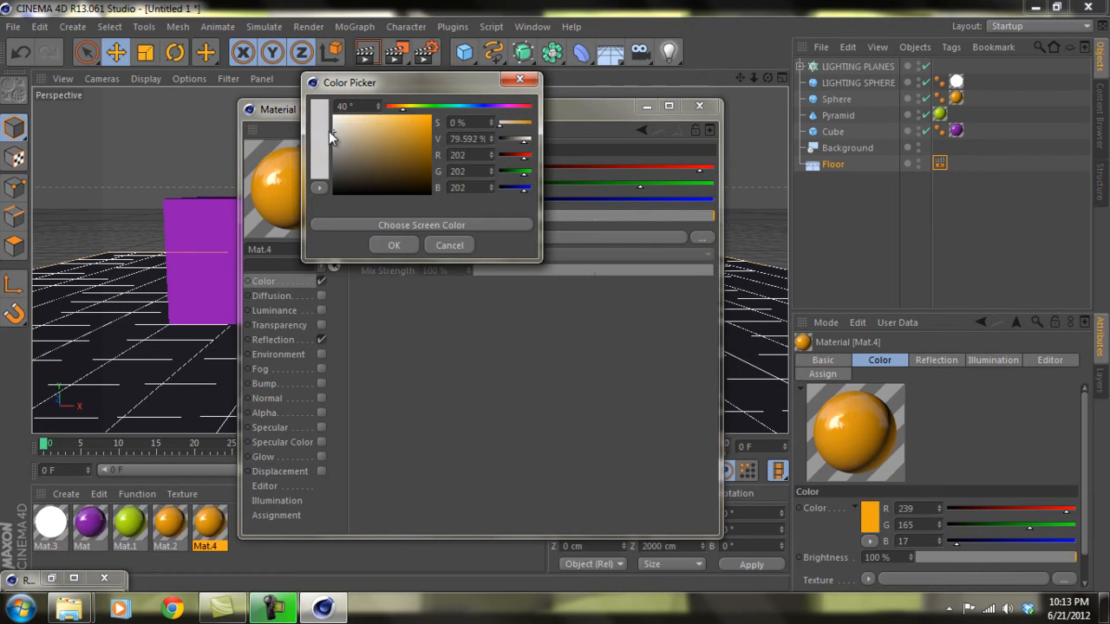
click(393, 245)
click(698, 106)
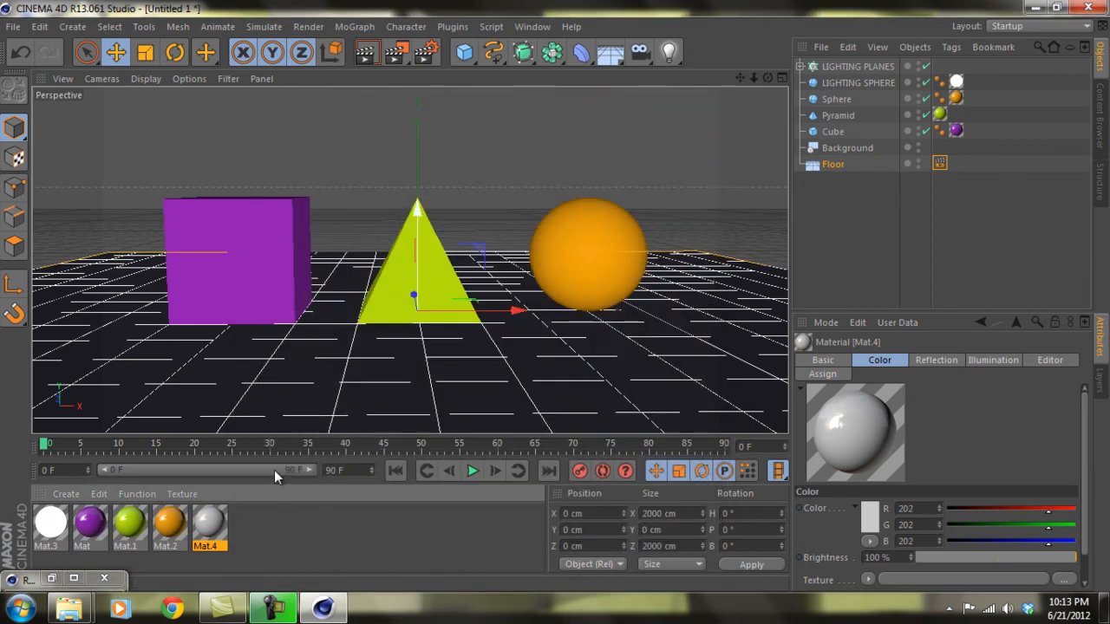
Apply the grey material Mat.4 to the Floor and the Background and render the active view
drag(831, 170, 836, 147)
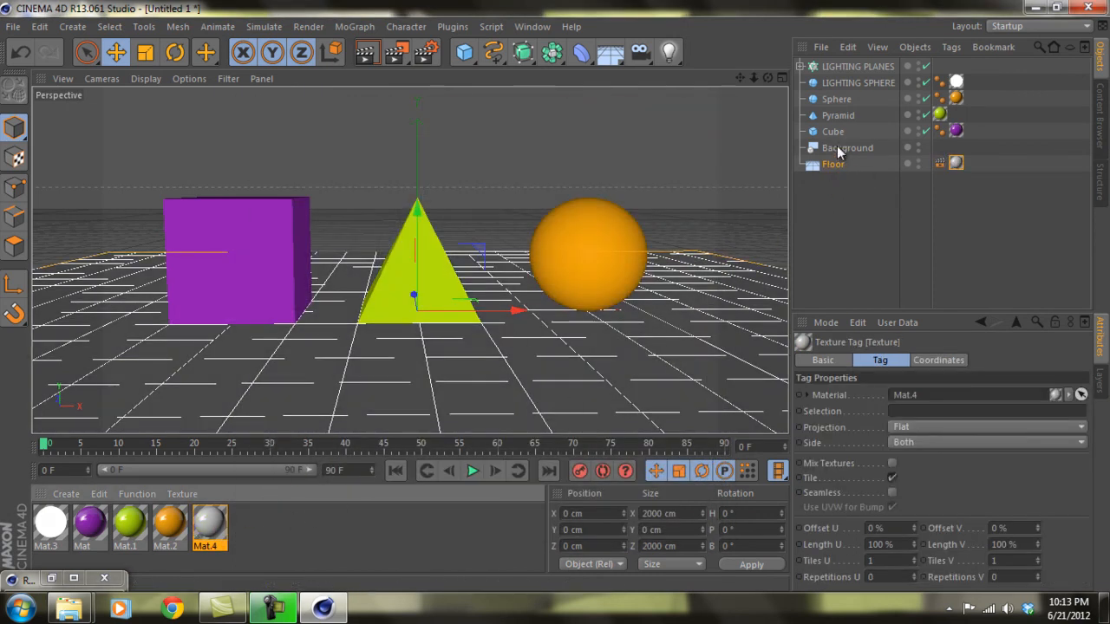
click(375, 53)
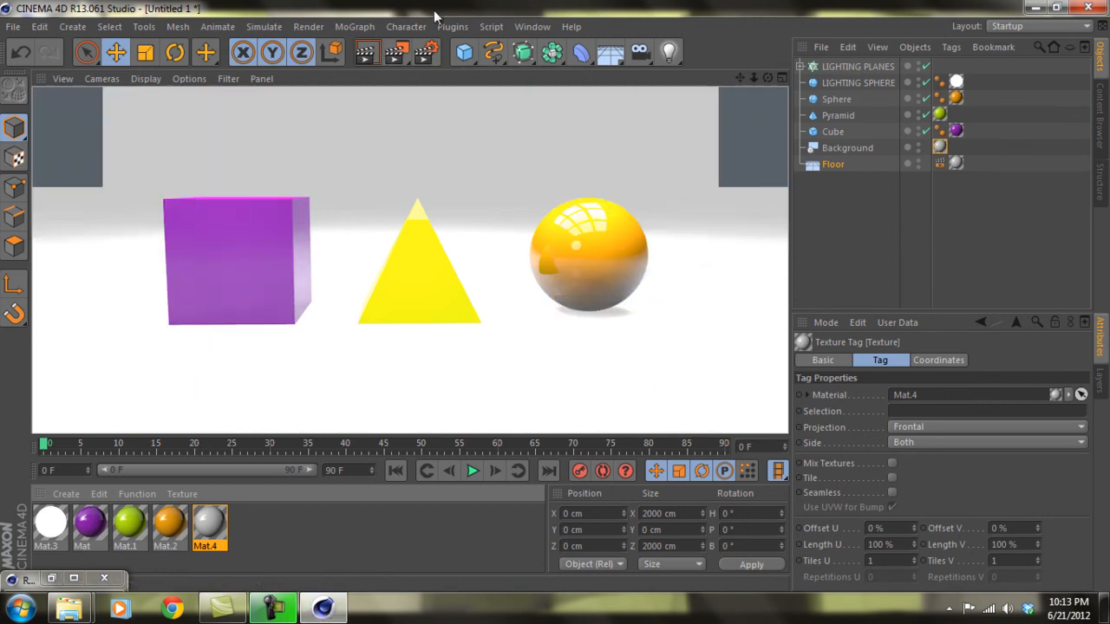
Darken Mat.4's color to medium grey, RGB 119, 119, 119, and render the active view
double_click(211, 525)
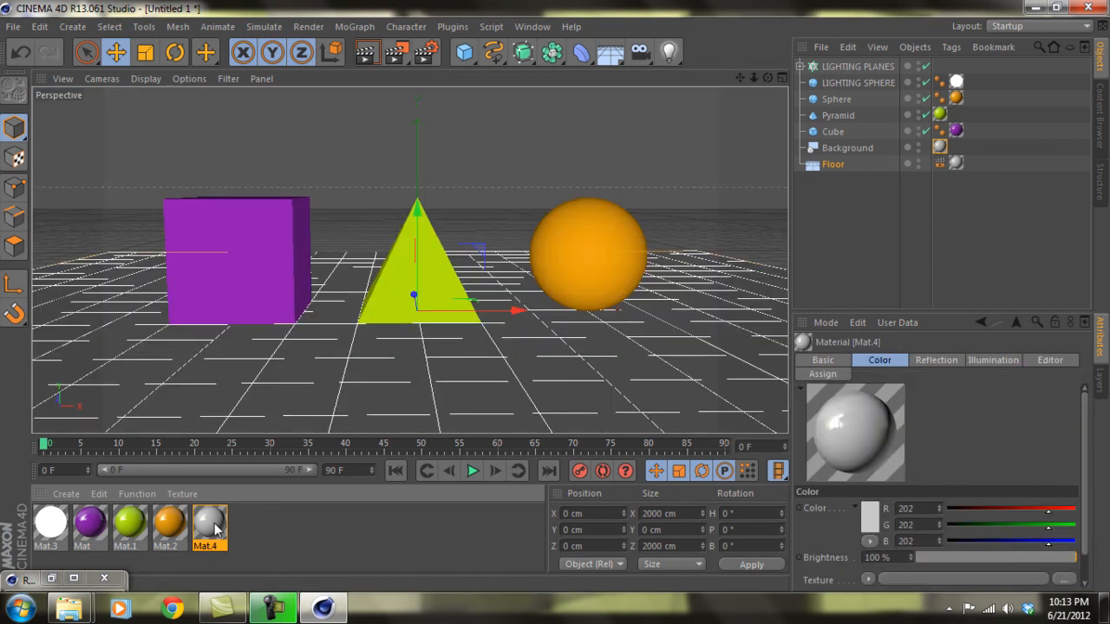
click(427, 177)
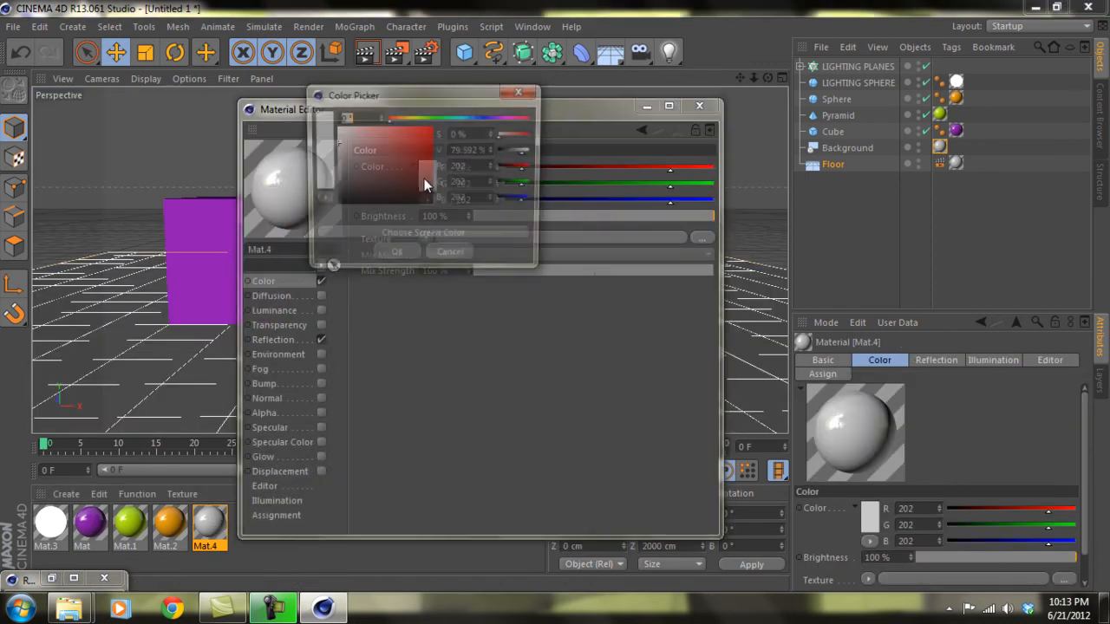
drag(342, 150, 329, 176)
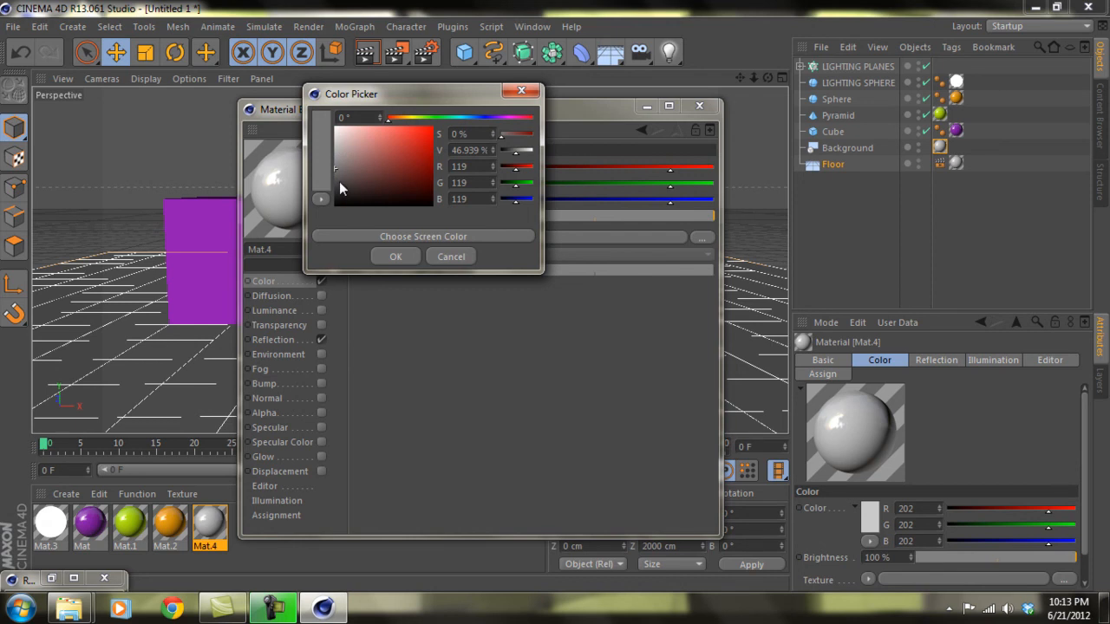
click(393, 257)
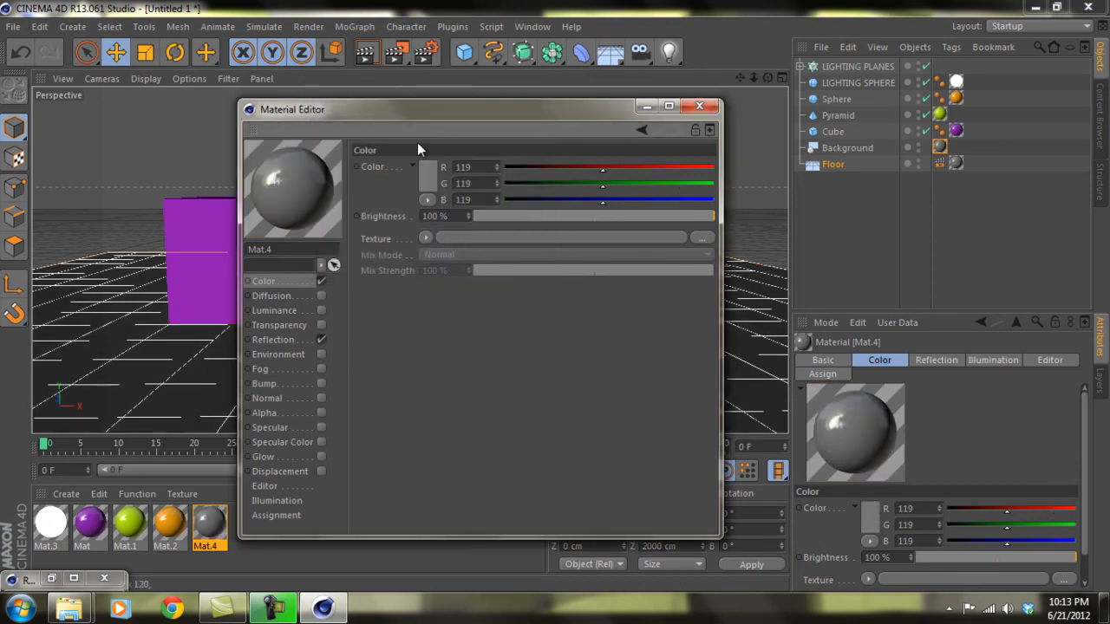
click(700, 106)
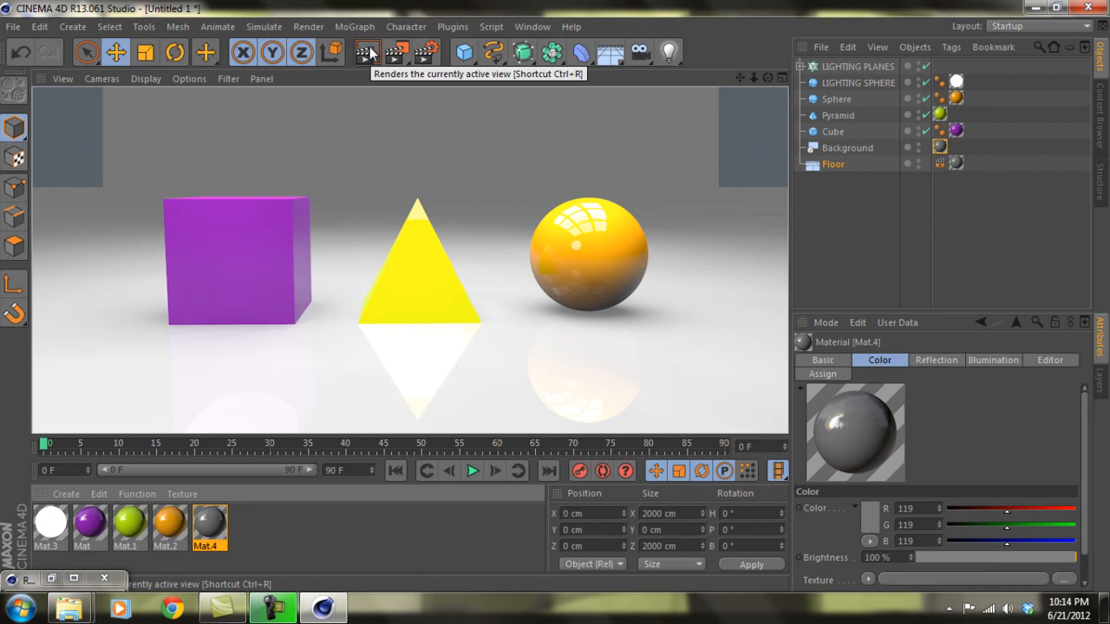
Try rendering with Compositing Background off in the Floor's Compositing tag, and re-enable the option
click(941, 163)
click(1028, 423)
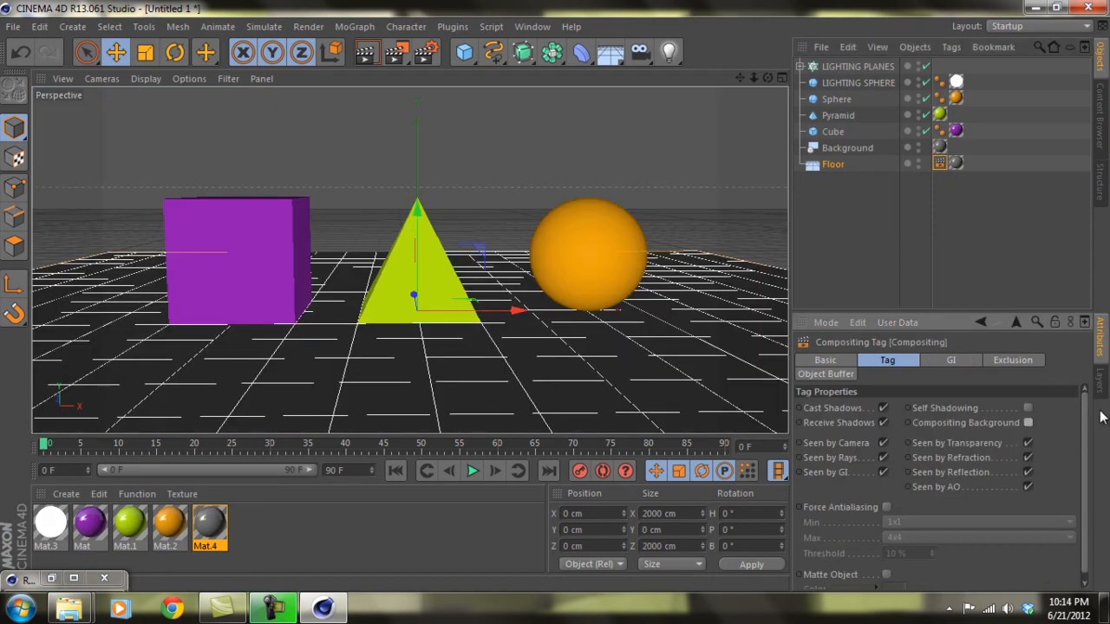
click(355, 54)
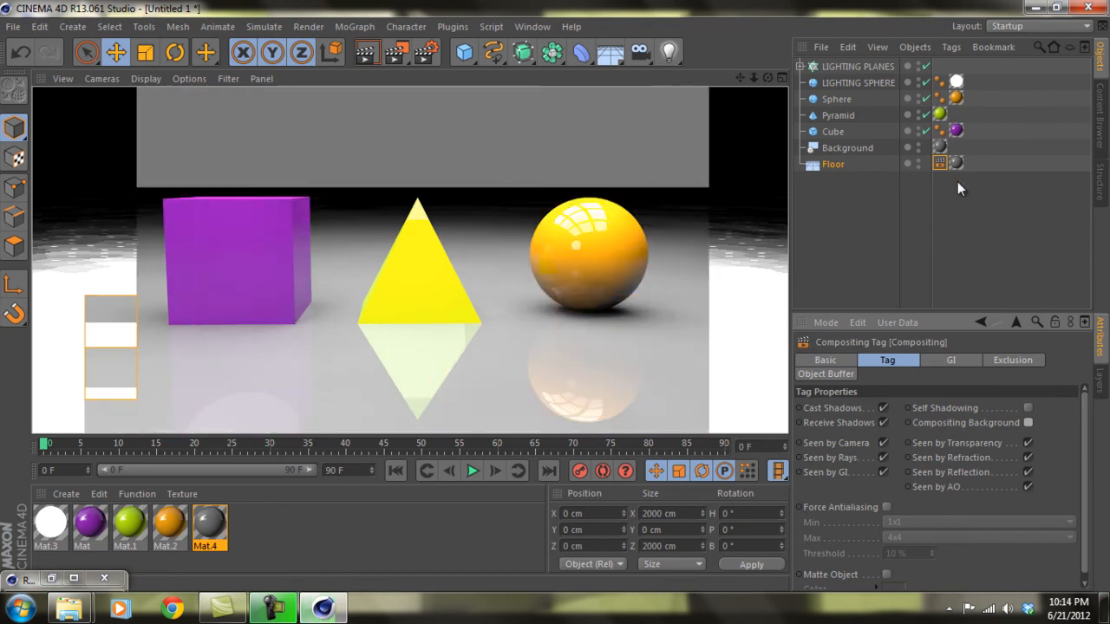
click(1028, 422)
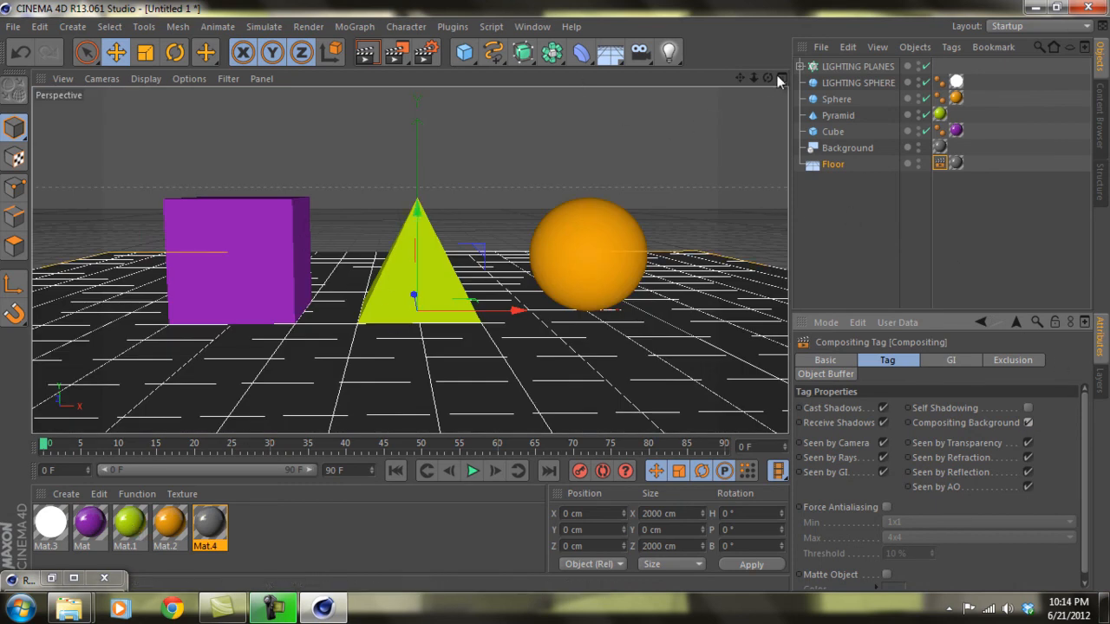
Enable Ambient Occlusion for My Render Setting and render the active view
drag(769, 78, 556, 296)
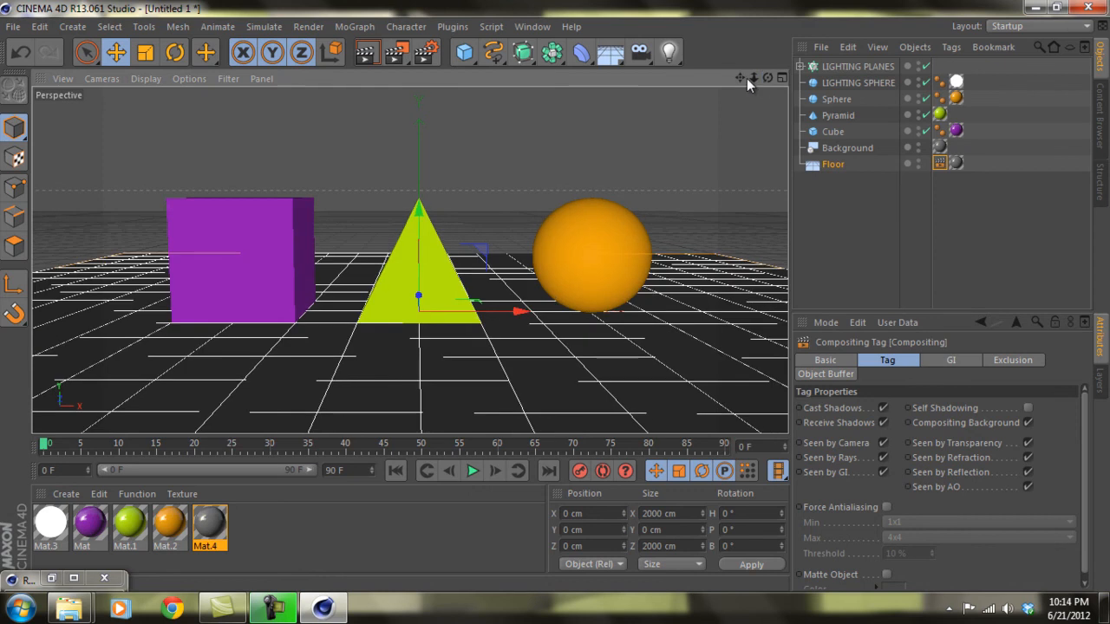
drag(742, 78, 555, 302)
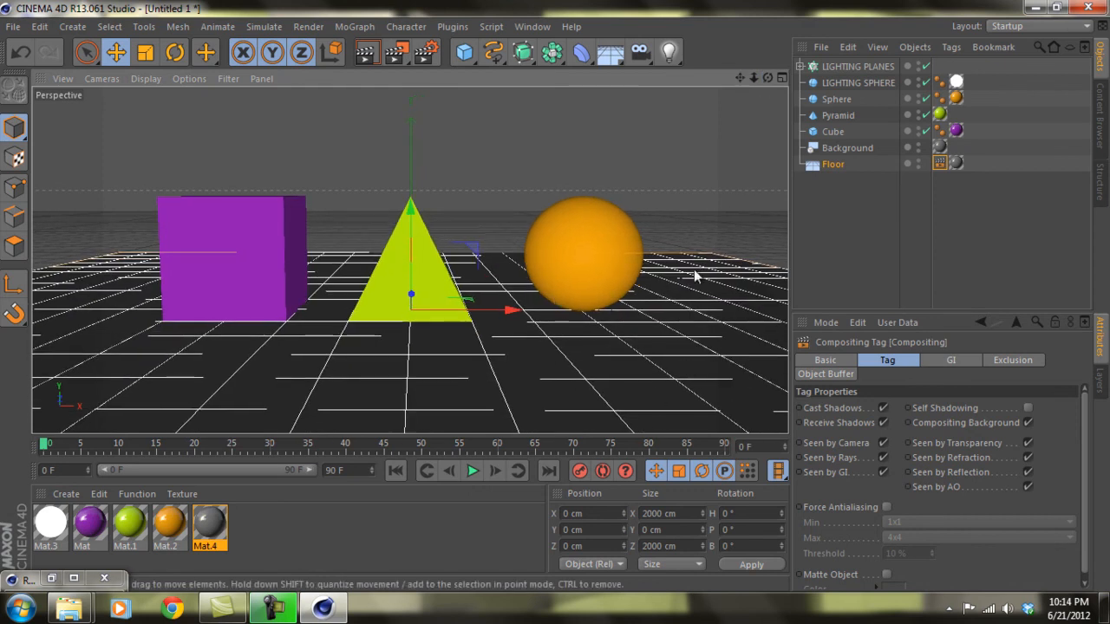
click(425, 53)
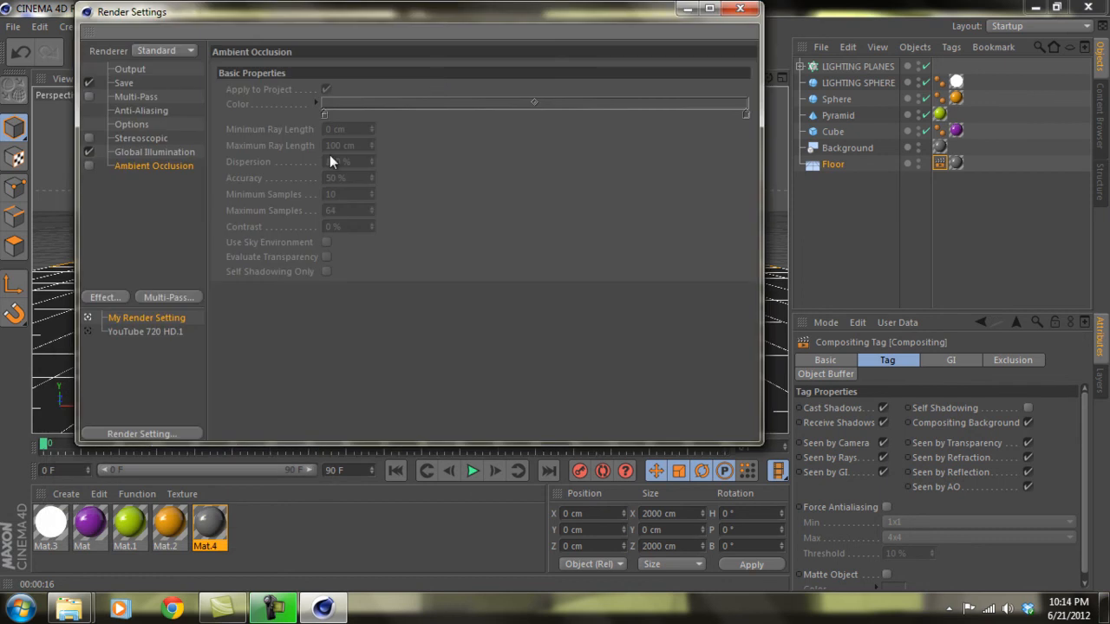
click(88, 165)
click(741, 8)
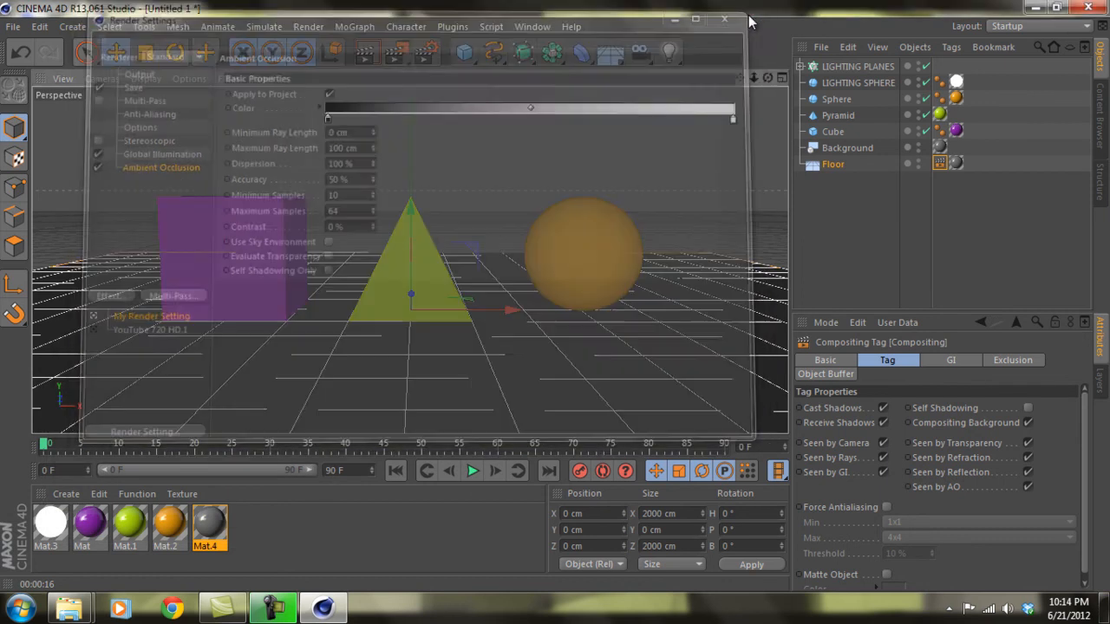
click(366, 53)
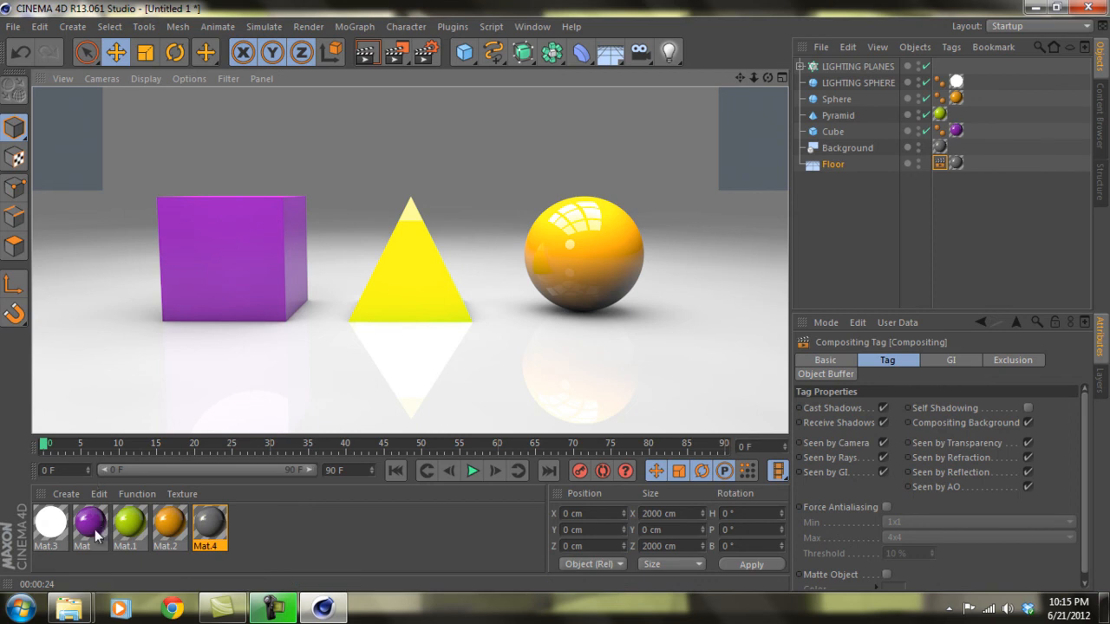
Try the purple material Mat on the Floor and Background in a render, and restore the grey Mat.4 to both
drag(97, 536, 958, 164)
drag(94, 521, 940, 148)
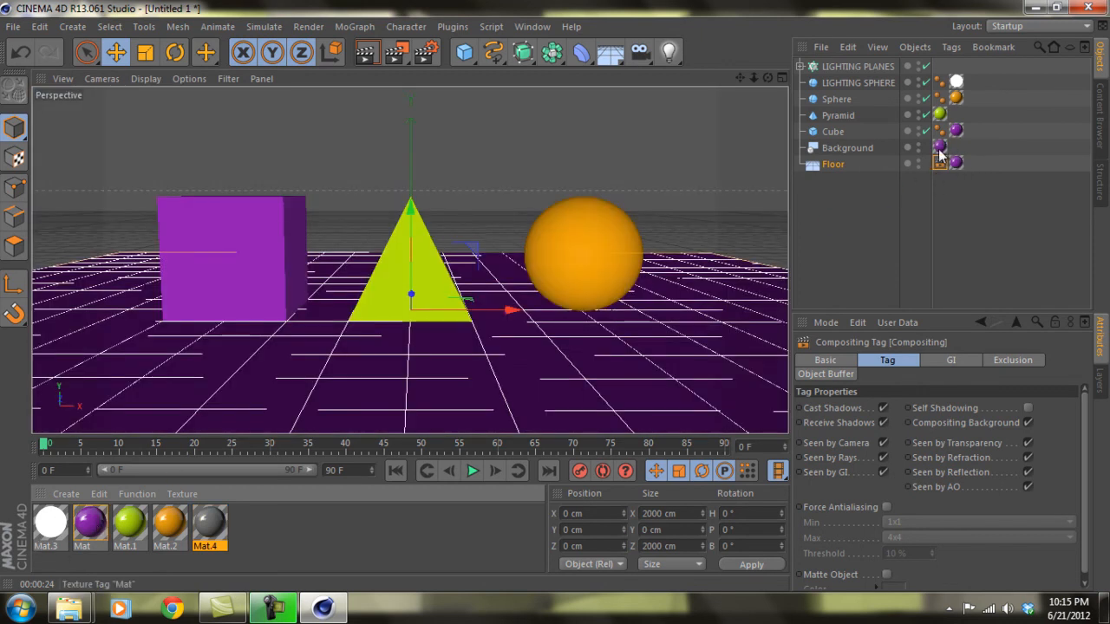
click(376, 56)
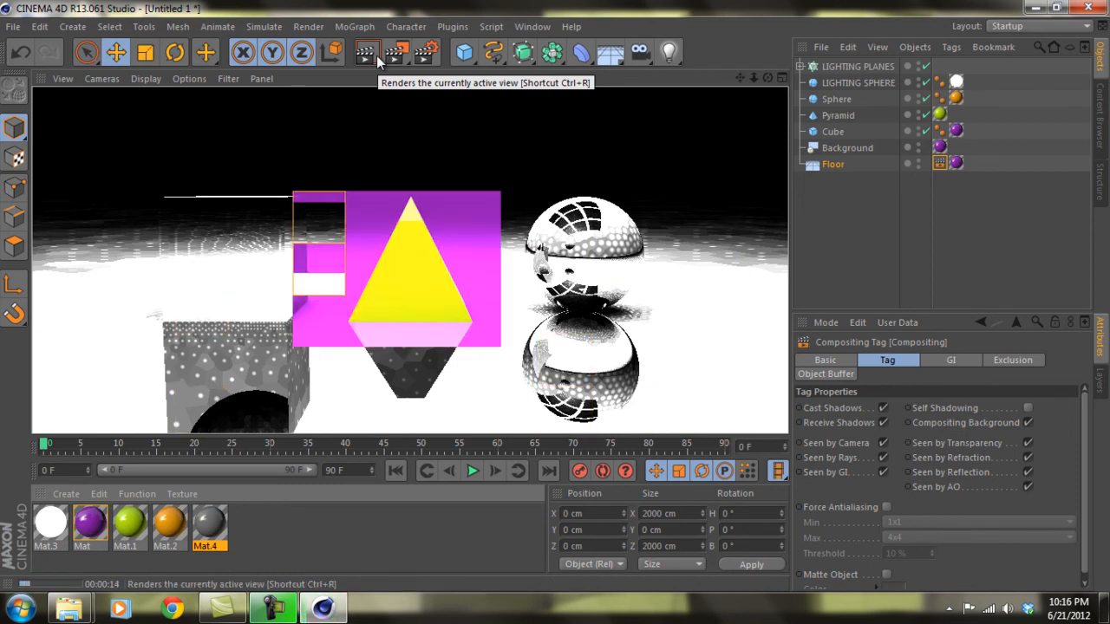
click(886, 259)
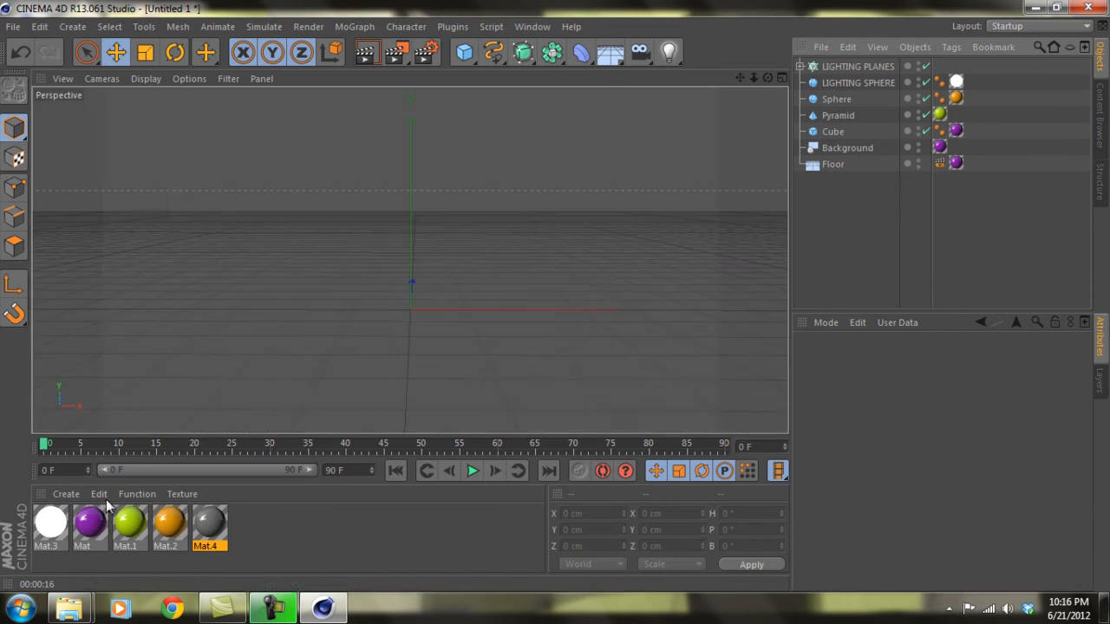
drag(215, 531, 958, 165)
drag(214, 531, 940, 148)
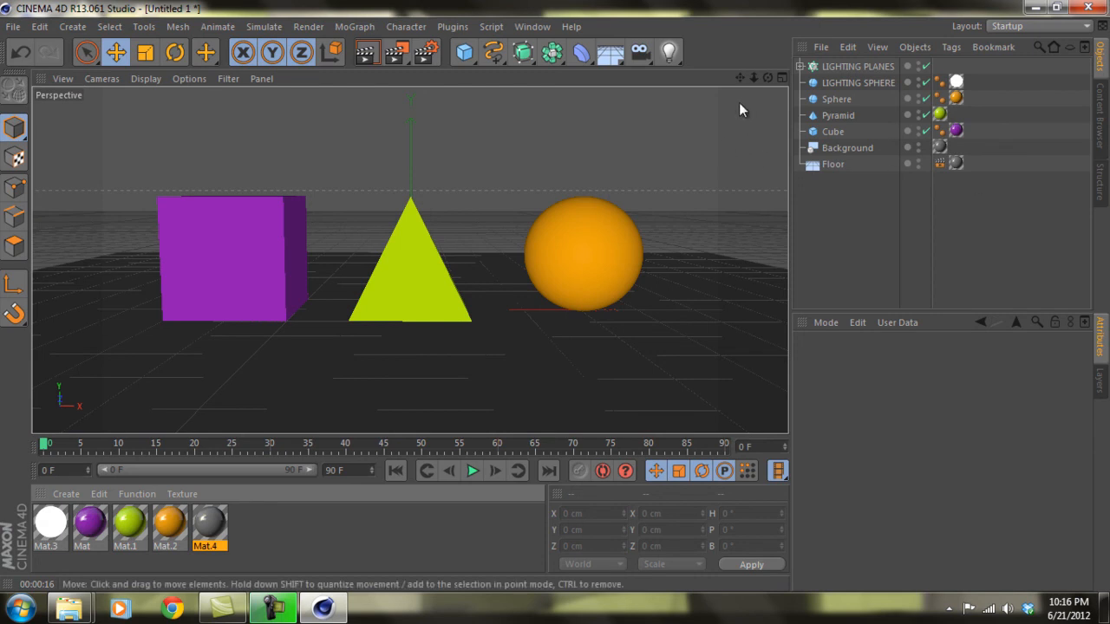
Render the three shapes from a slightly wider and higher viewpoint
scroll(557, 253, down, 1)
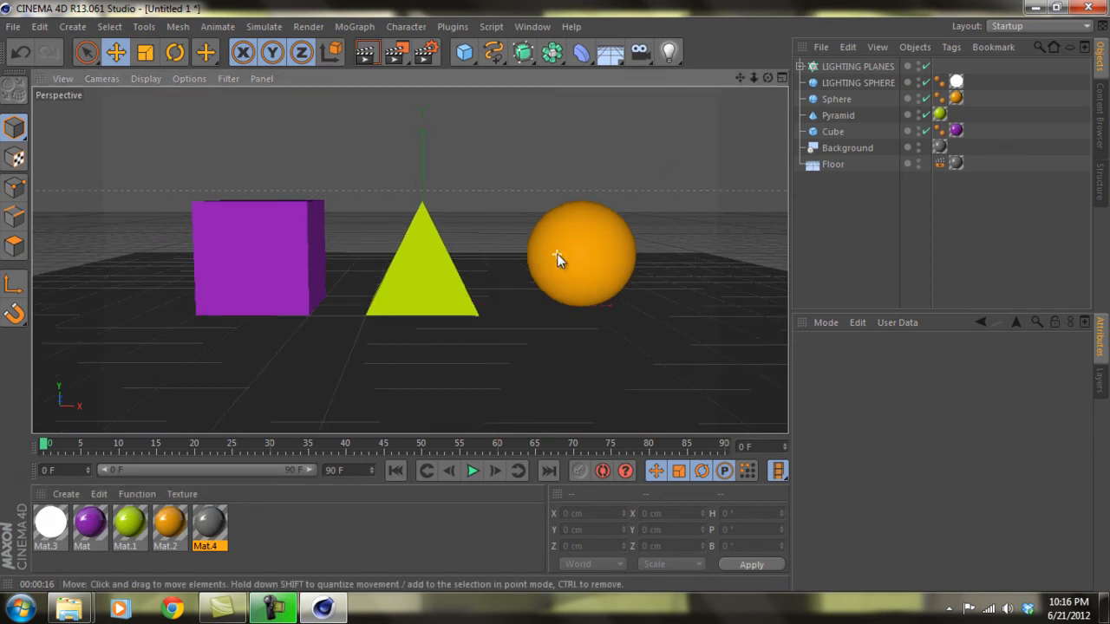
drag(738, 77, 555, 296)
drag(768, 77, 554, 295)
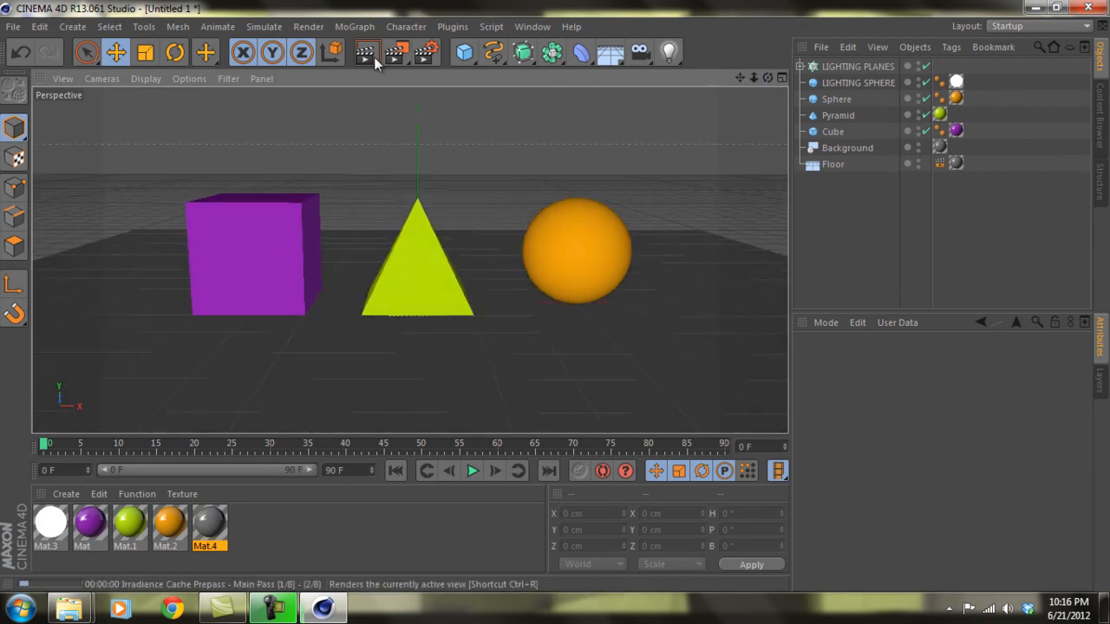
click(373, 56)
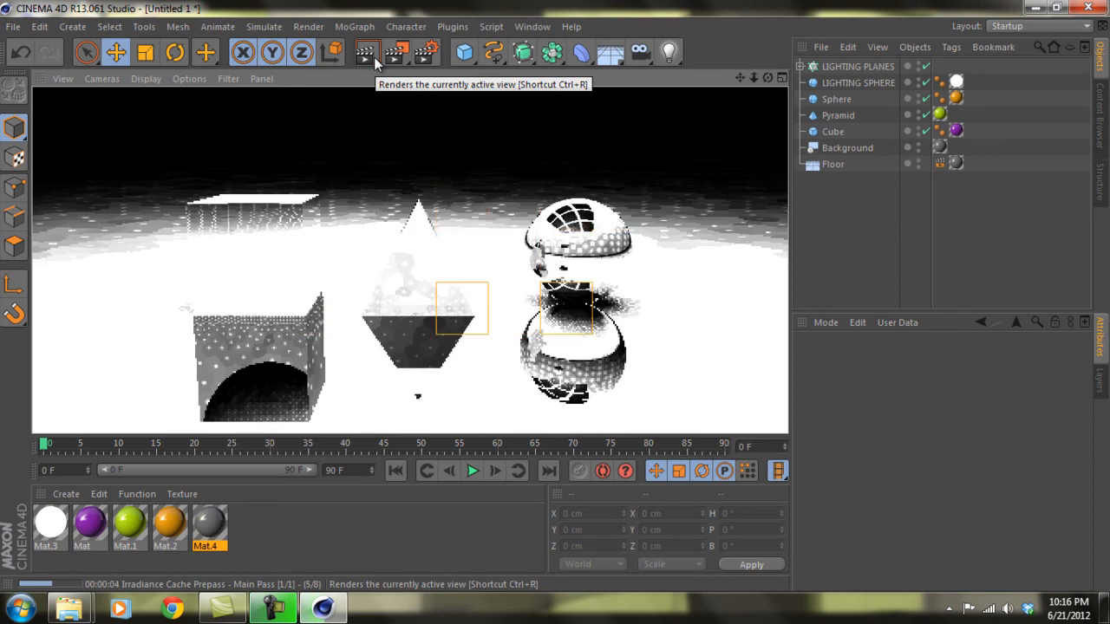
Set the luminance brightness of the white lighting material Mat.3 to 200% and render the active view
click(62, 532)
double_click(65, 531)
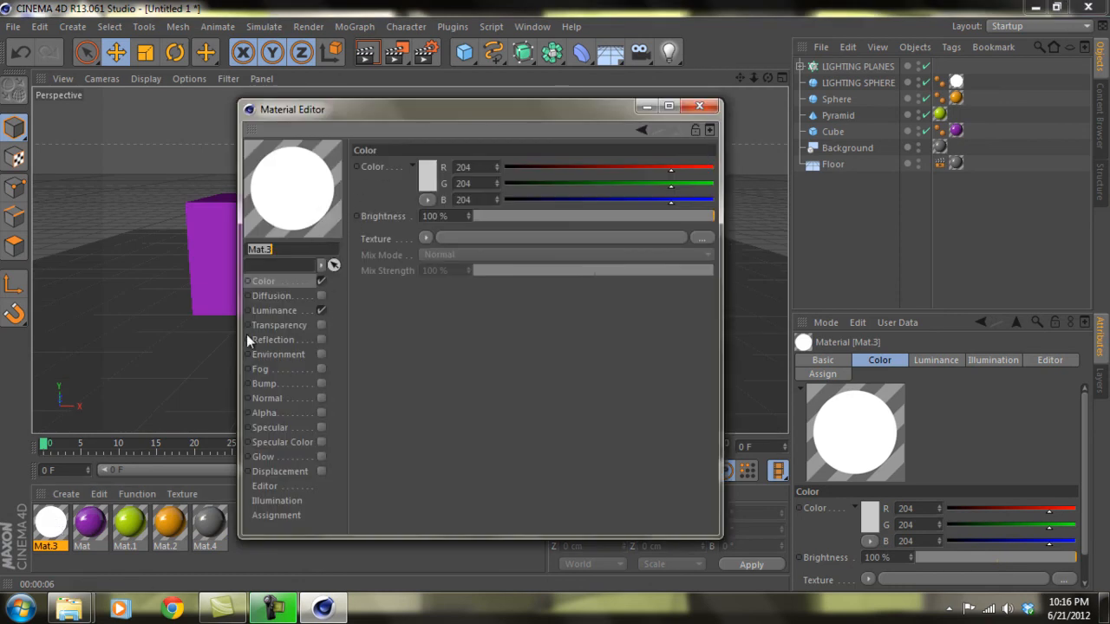
click(298, 304)
drag(453, 218, 379, 217)
text(200)
key(Return)
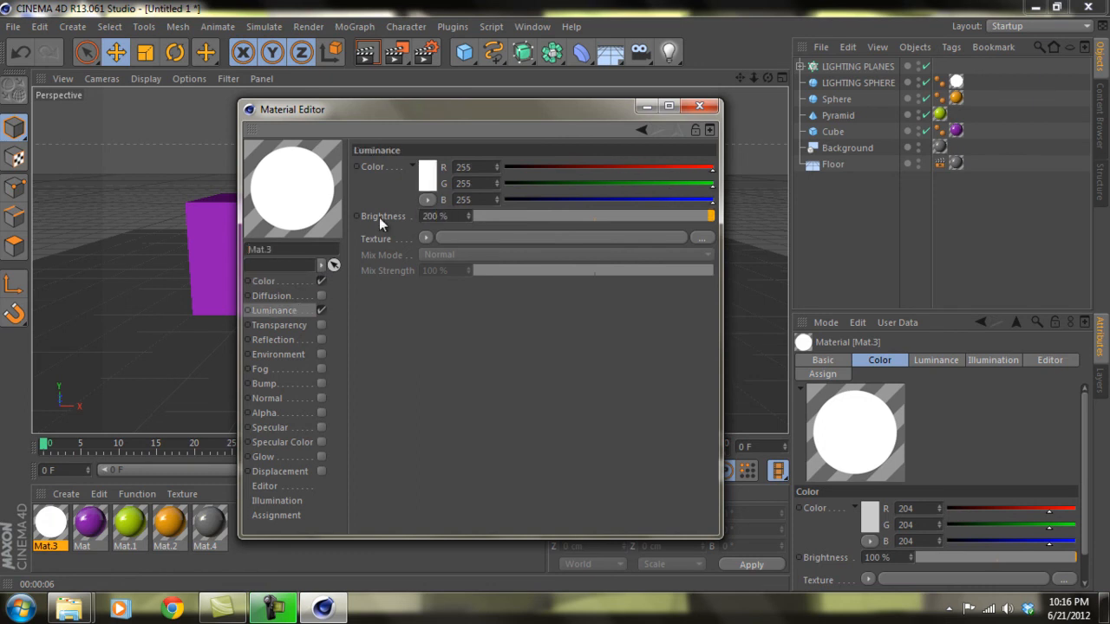
click(700, 105)
click(369, 54)
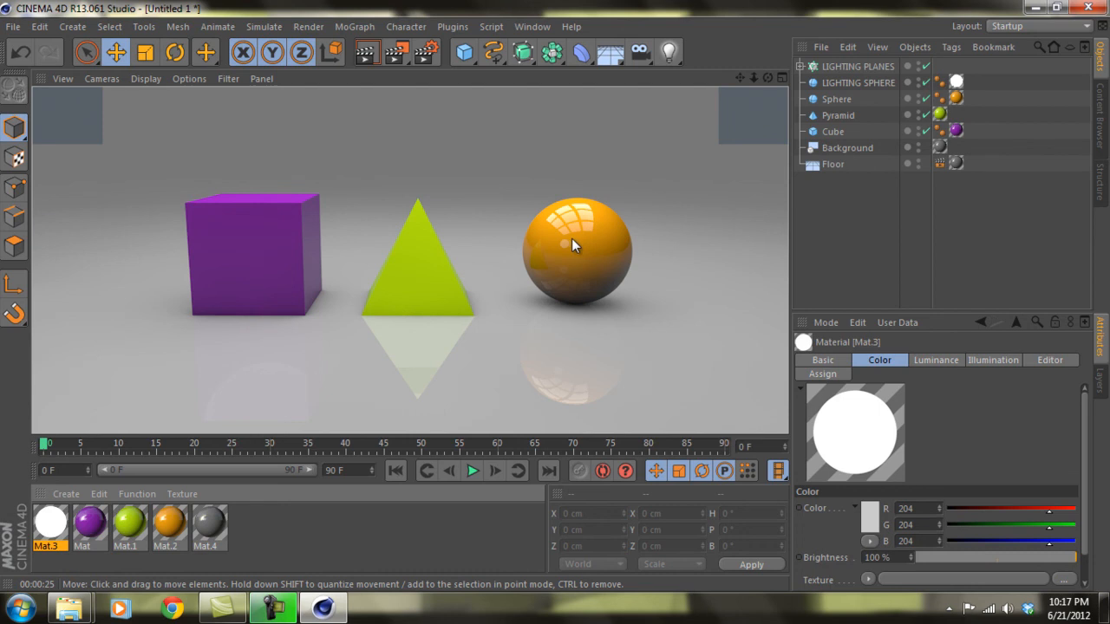
Render the scene from an angled, raised viewpoint with the sphere nearest and the cube behind
drag(767, 79, 557, 294)
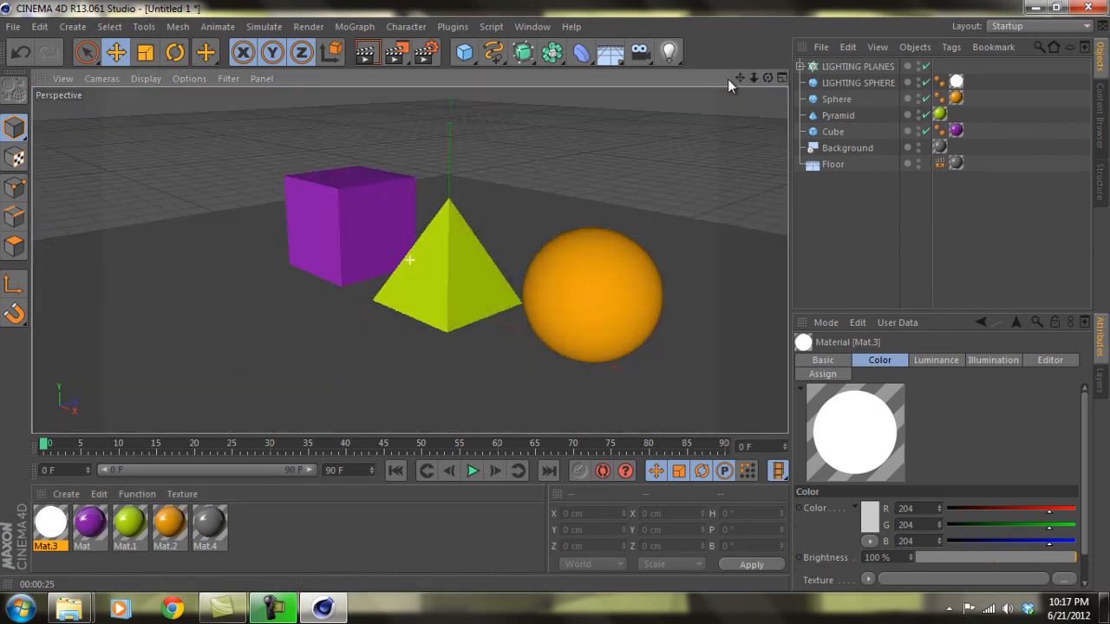
drag(740, 78, 552, 296)
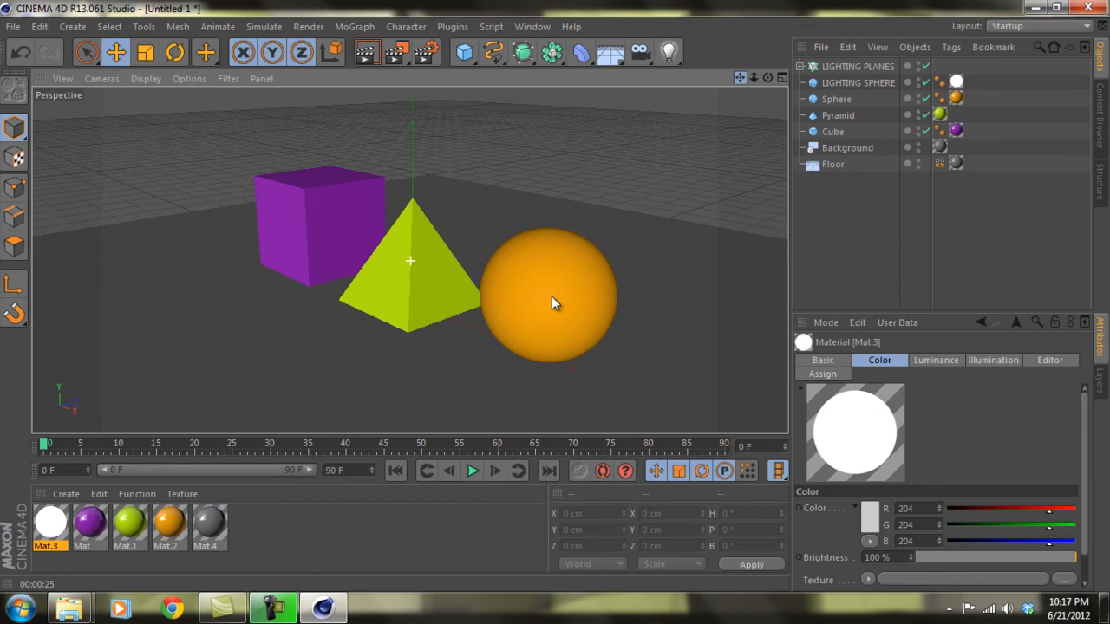
click(367, 54)
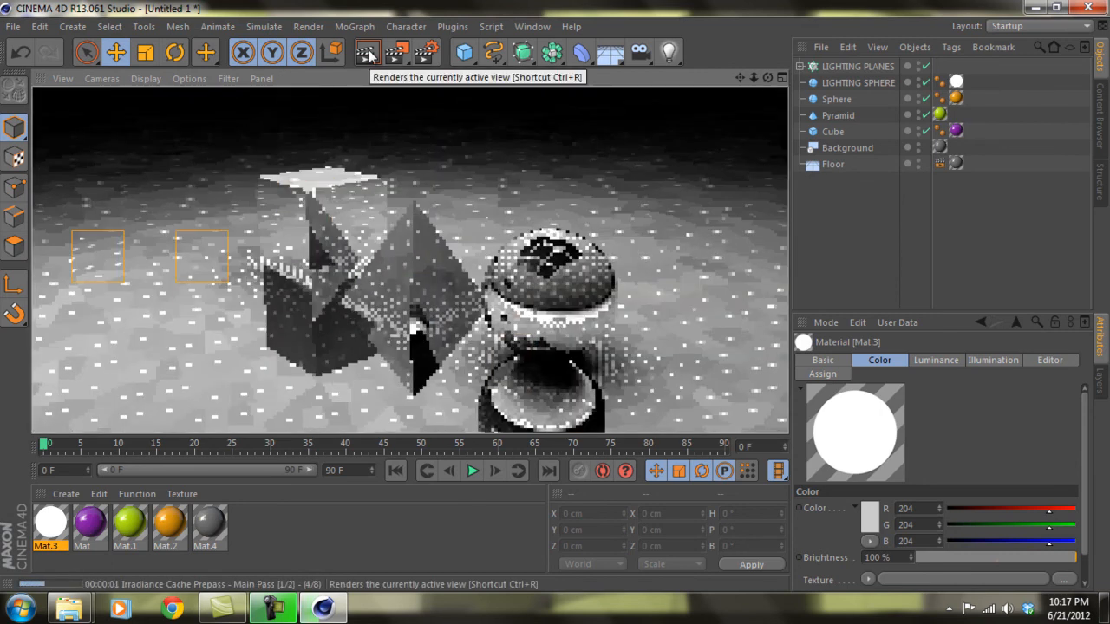
click(290, 612)
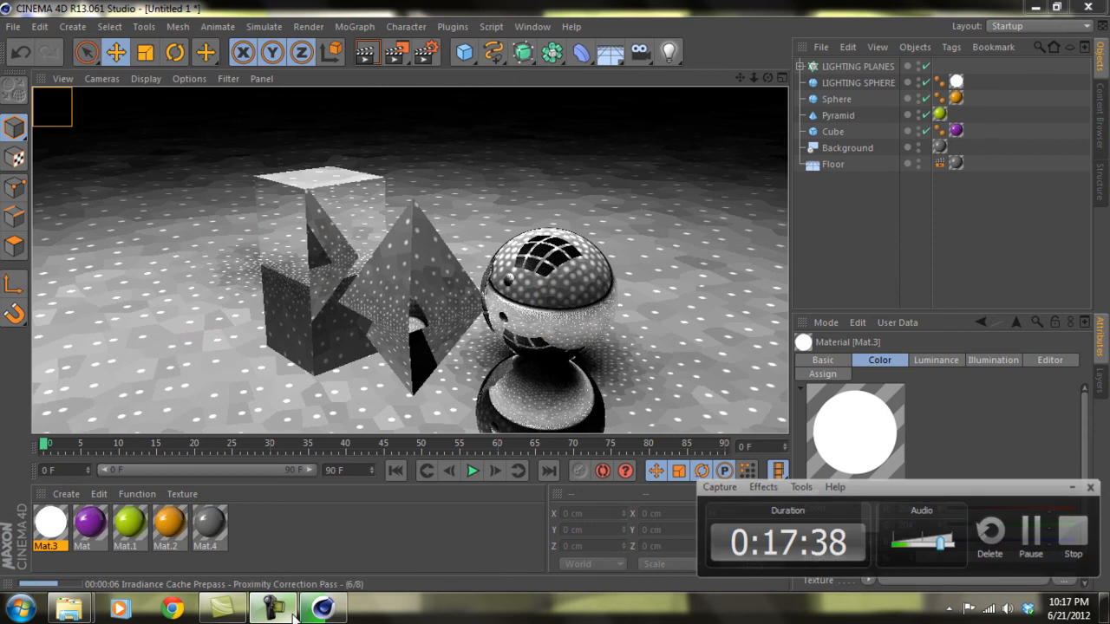
click(293, 614)
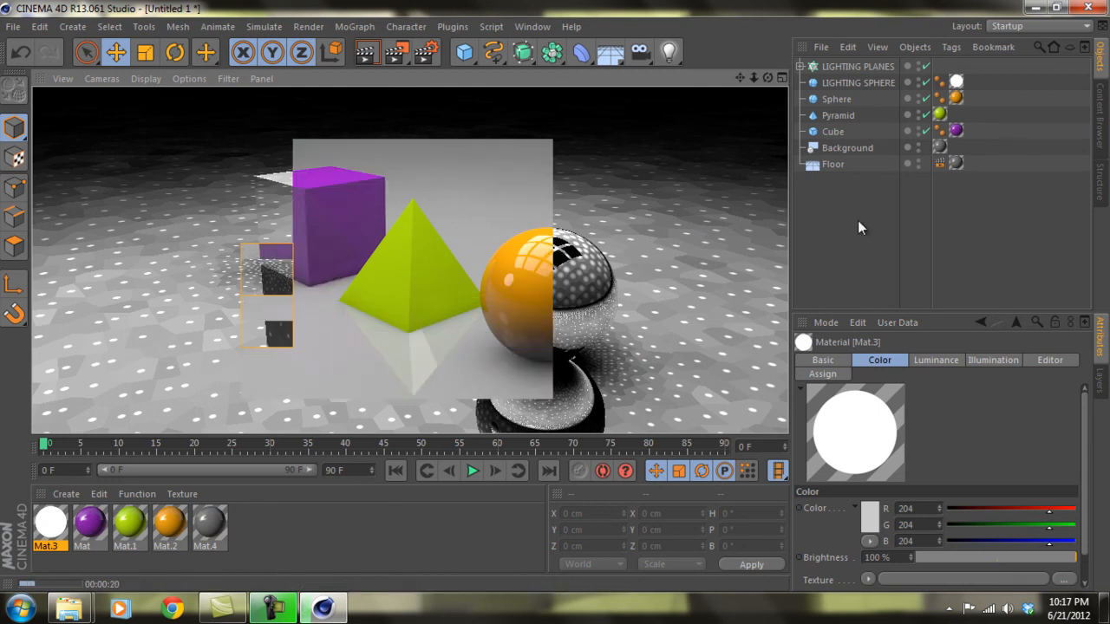
Copy the Sphere, Pyramid and Cube objects and open the project file Studio_Sample.c4d
click(838, 131)
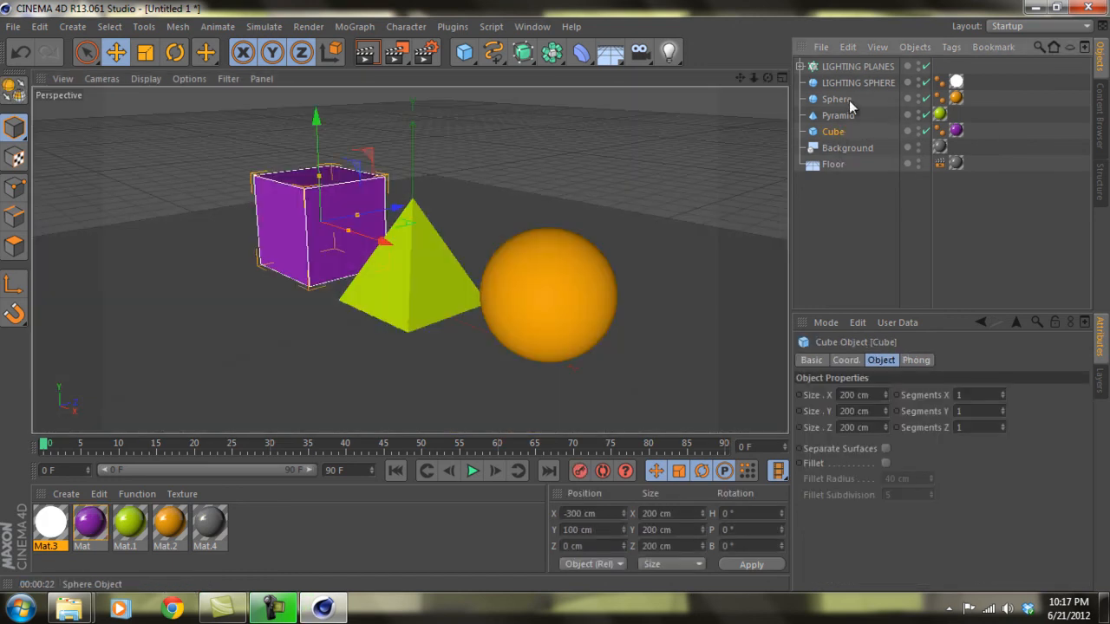
shift+click(849, 100)
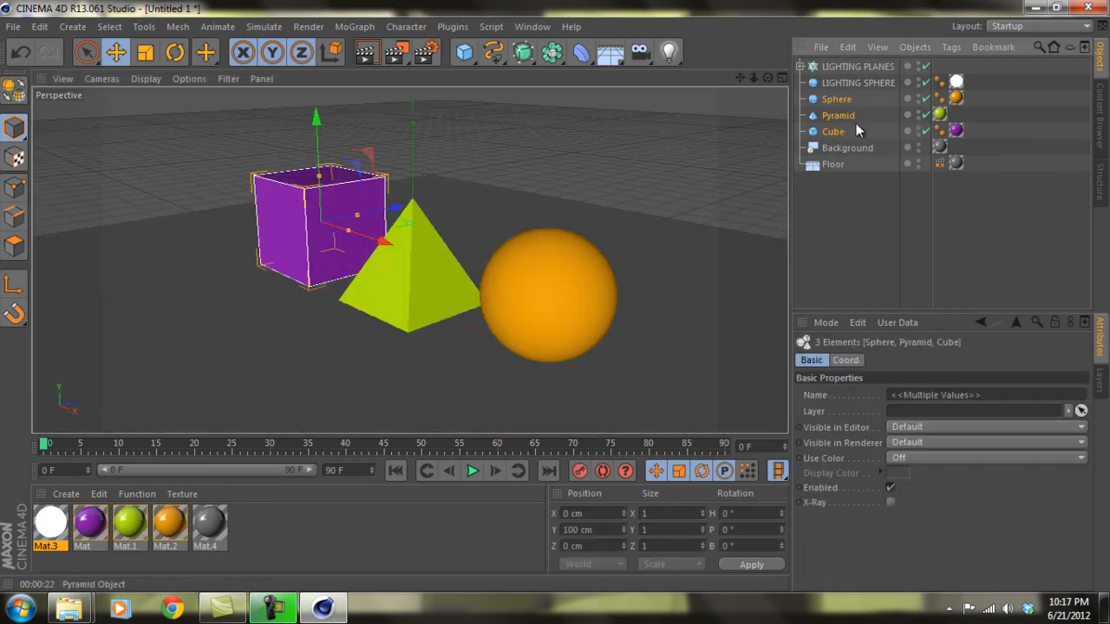
click(532, 26)
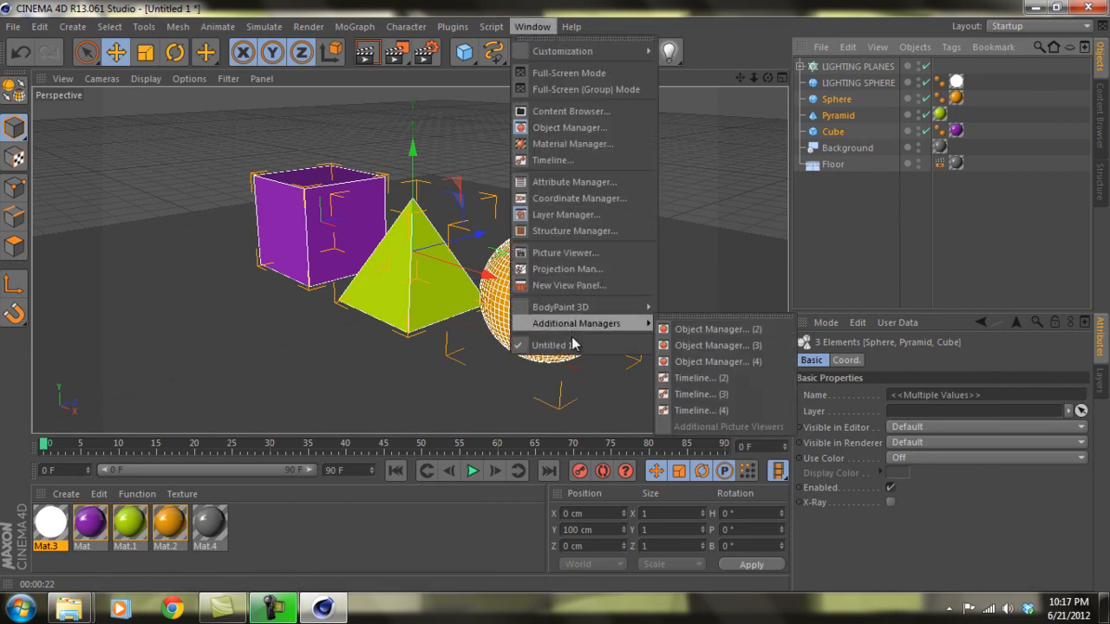
mouse_move(13, 26)
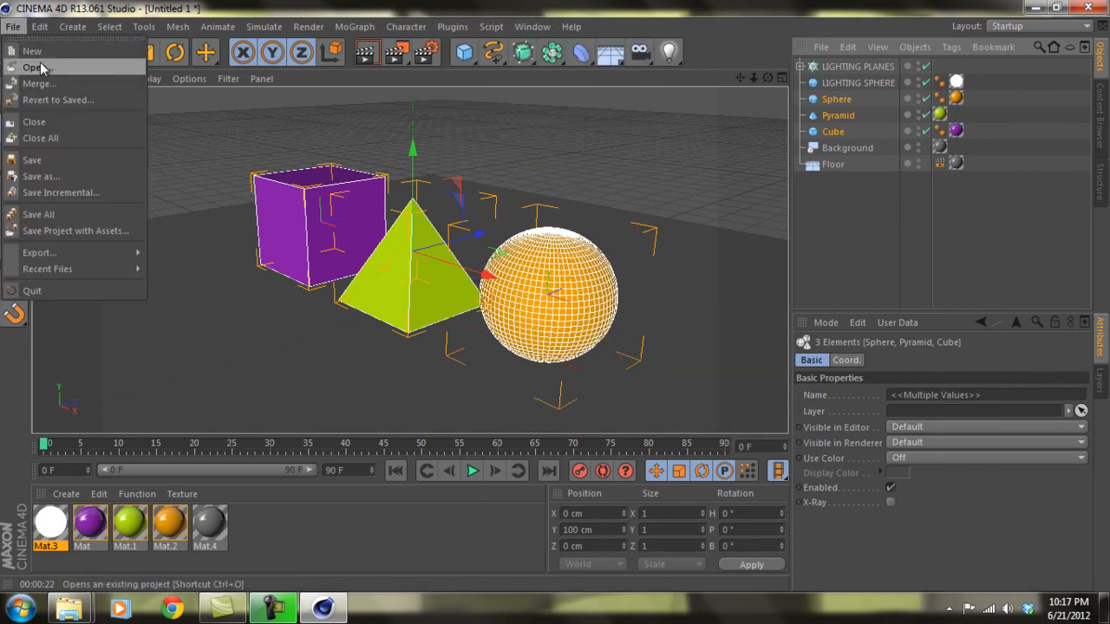
click(36, 68)
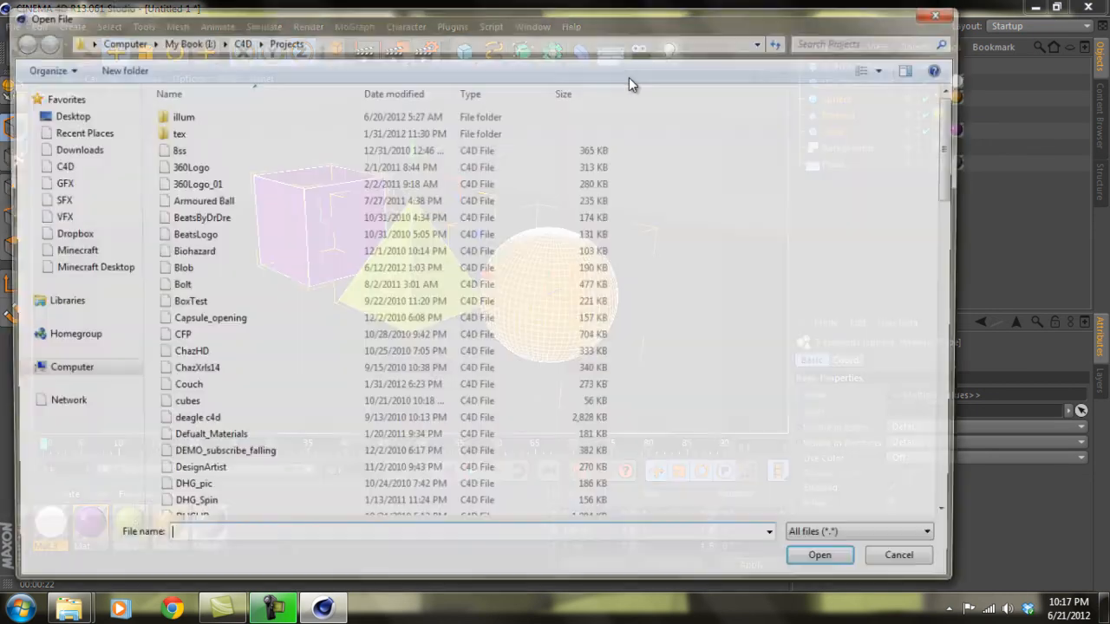
text(STU)
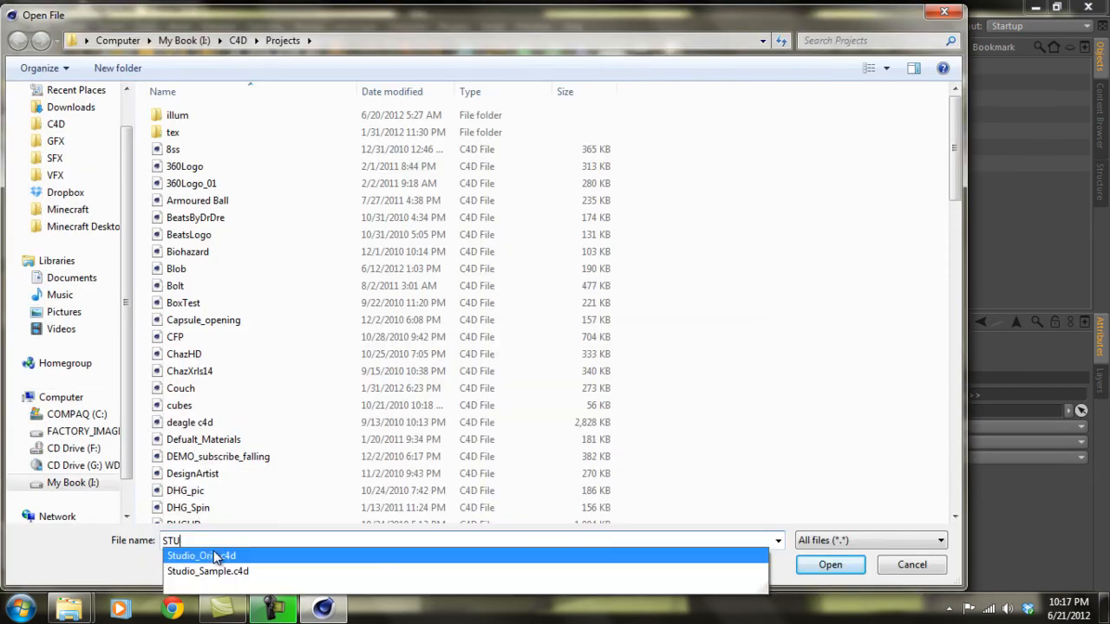
click(273, 572)
click(836, 571)
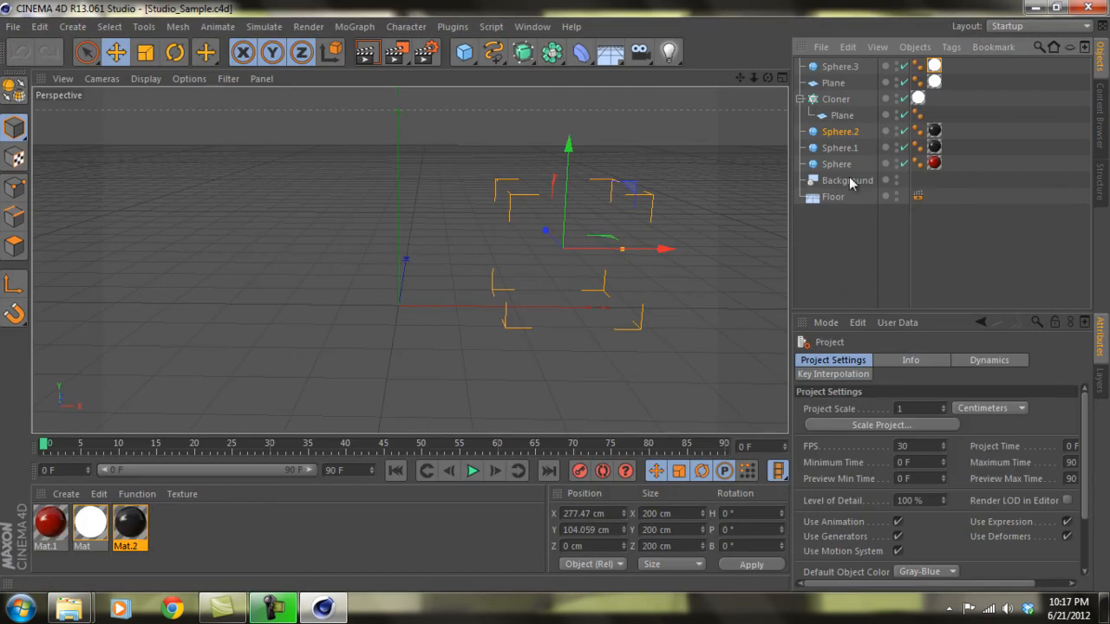
Replace Sphere, Sphere.1 and Sphere.2 with the copied cube, pyramid and sphere, and render the active view
shift+click(837, 164)
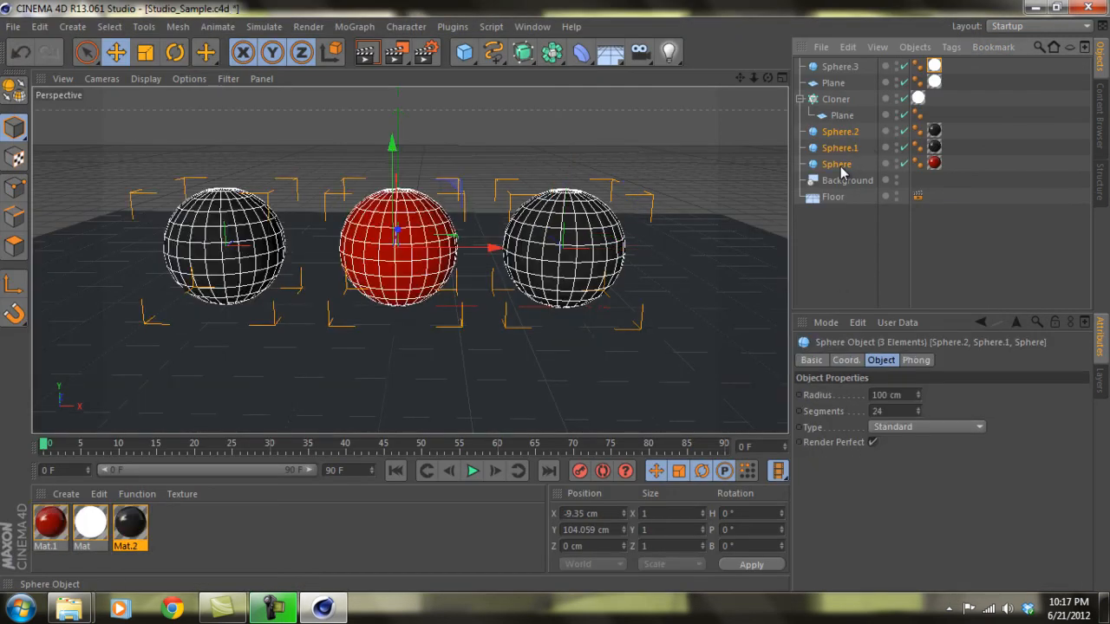
key(Delete)
key(ctrl+v)
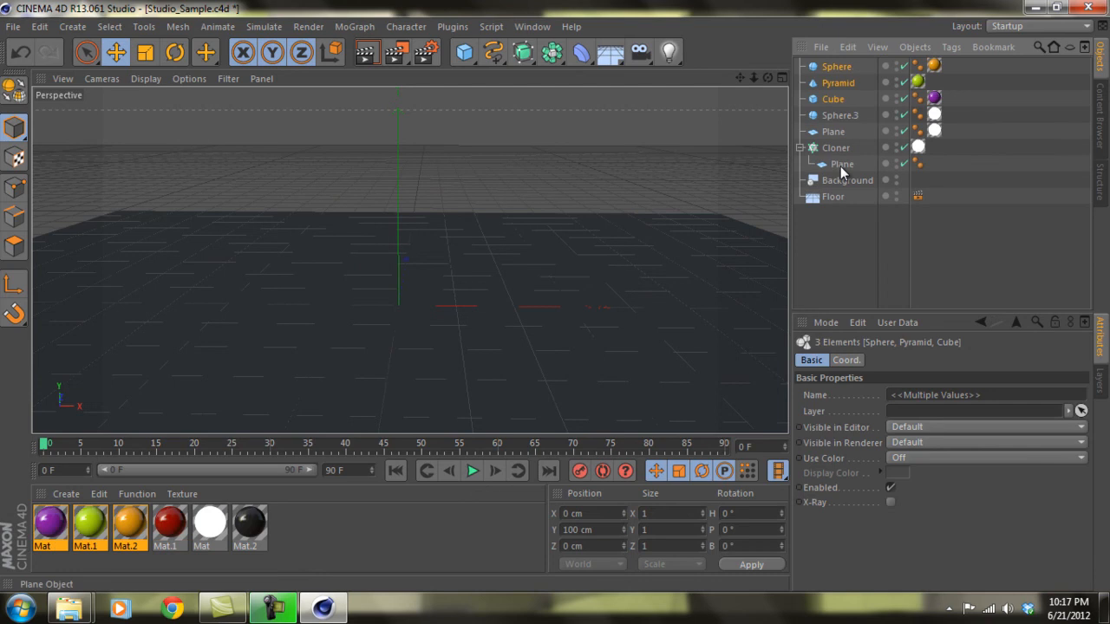
drag(767, 77, 550, 302)
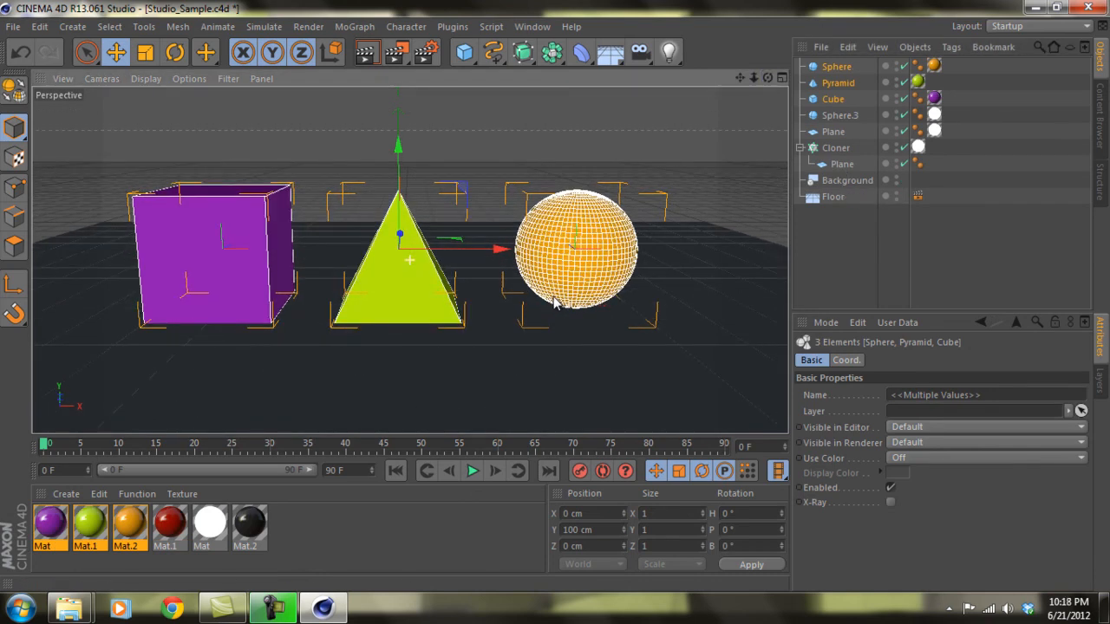
click(368, 55)
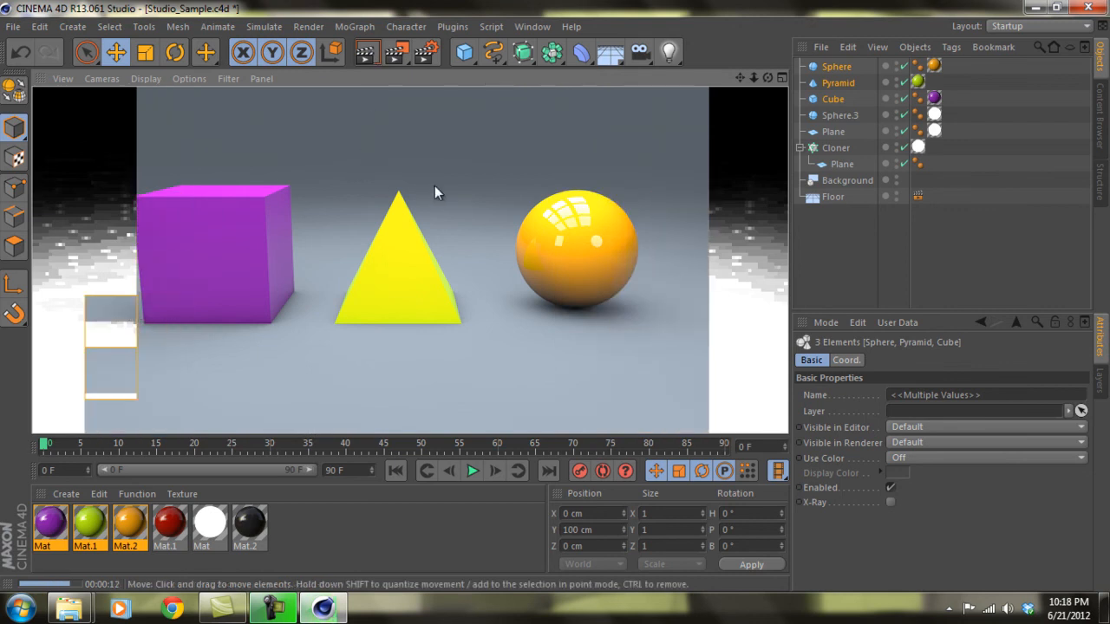
Examine the reflection settings of the green material Mat.1
click(97, 527)
double_click(97, 529)
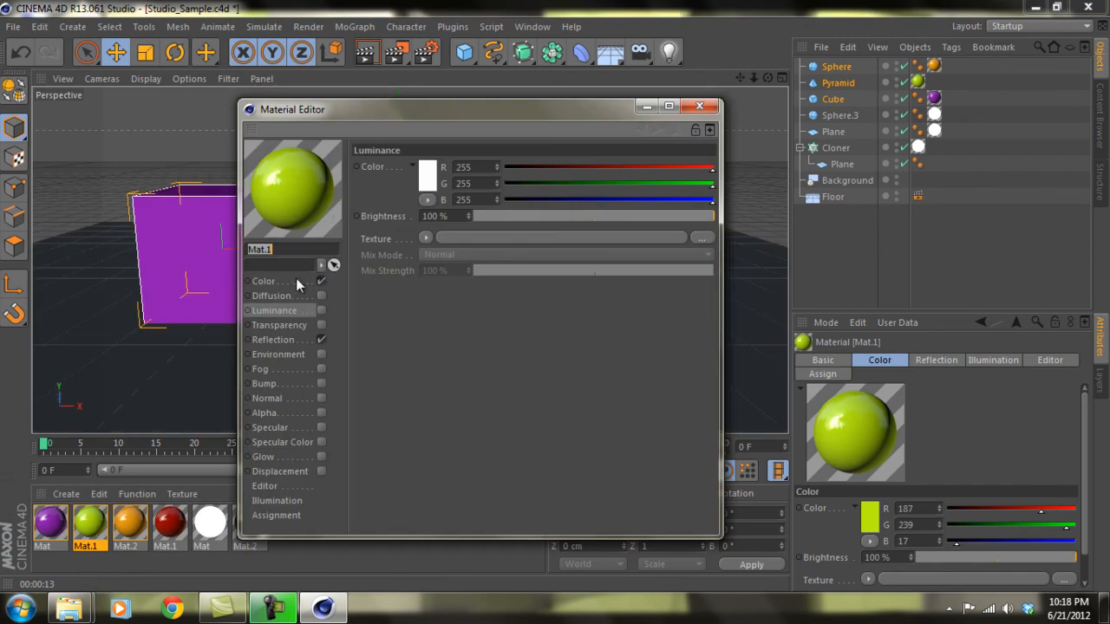
click(322, 340)
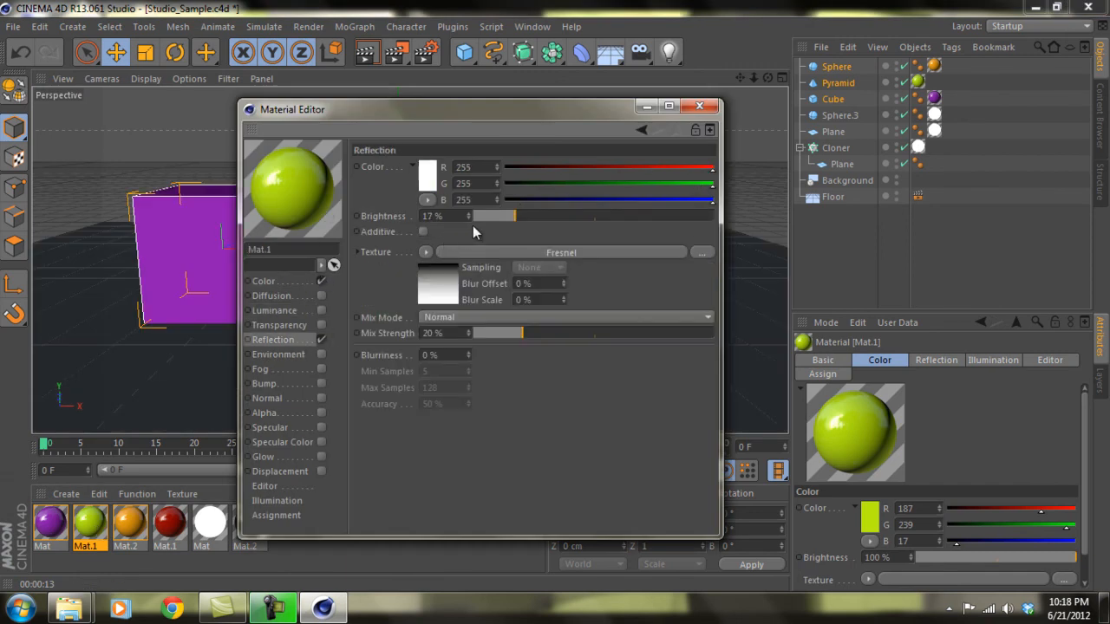
click(700, 106)
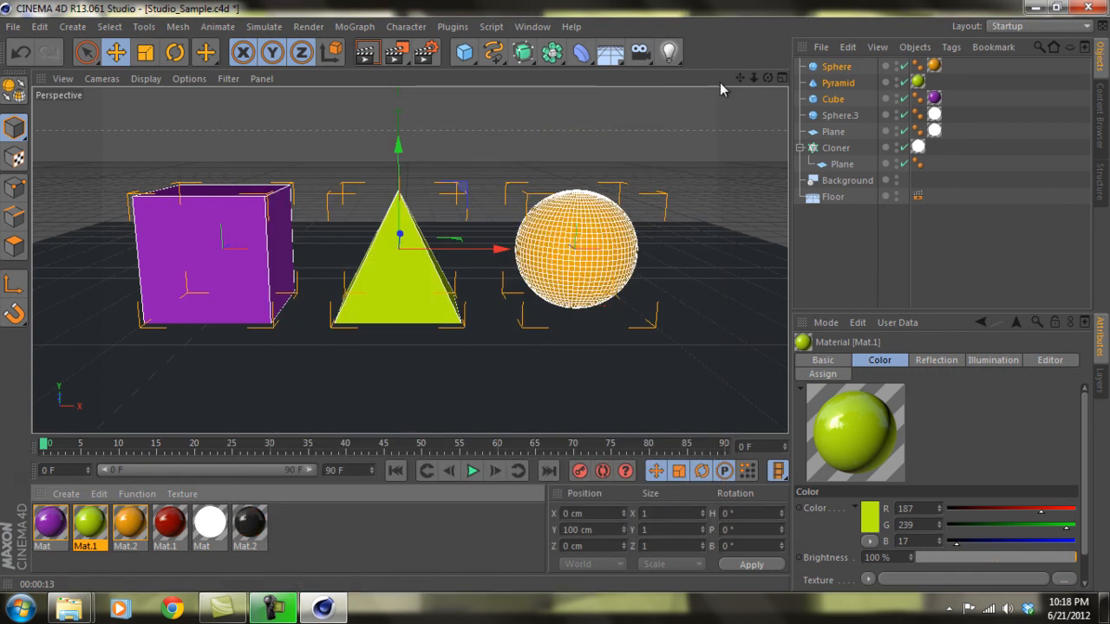
Reframe the three shapes from a slightly higher viewpoint
drag(736, 81, 557, 301)
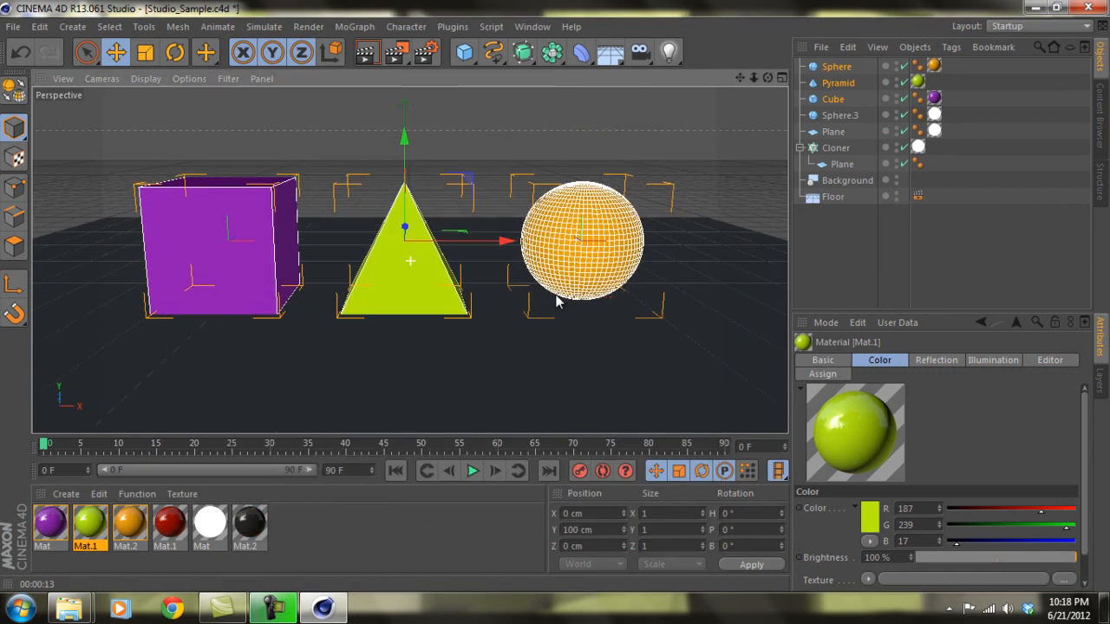
drag(767, 78, 556, 301)
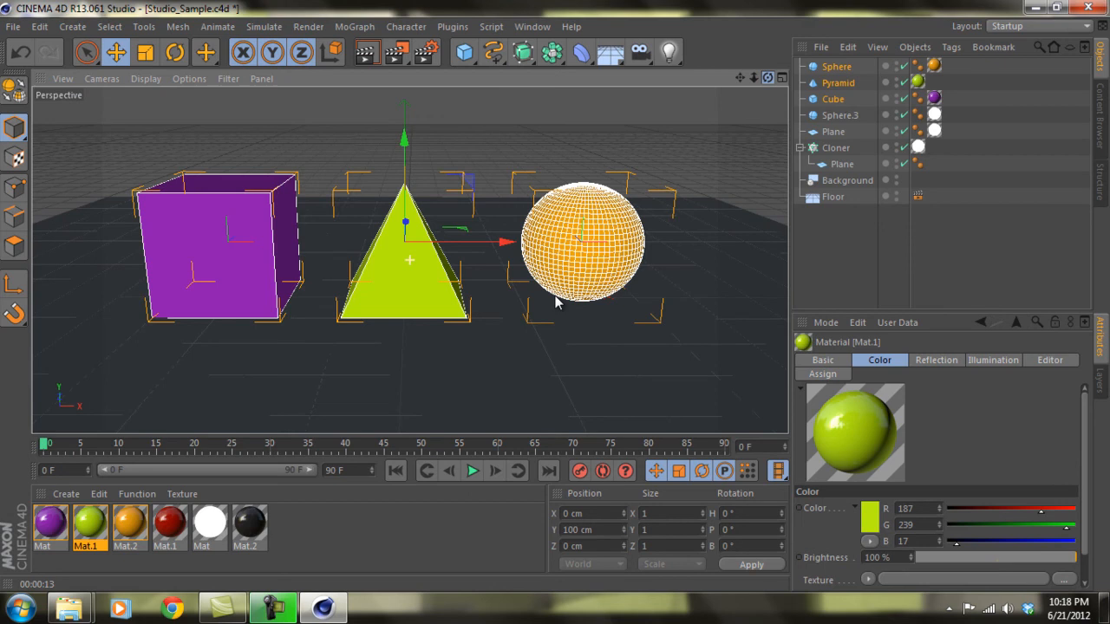